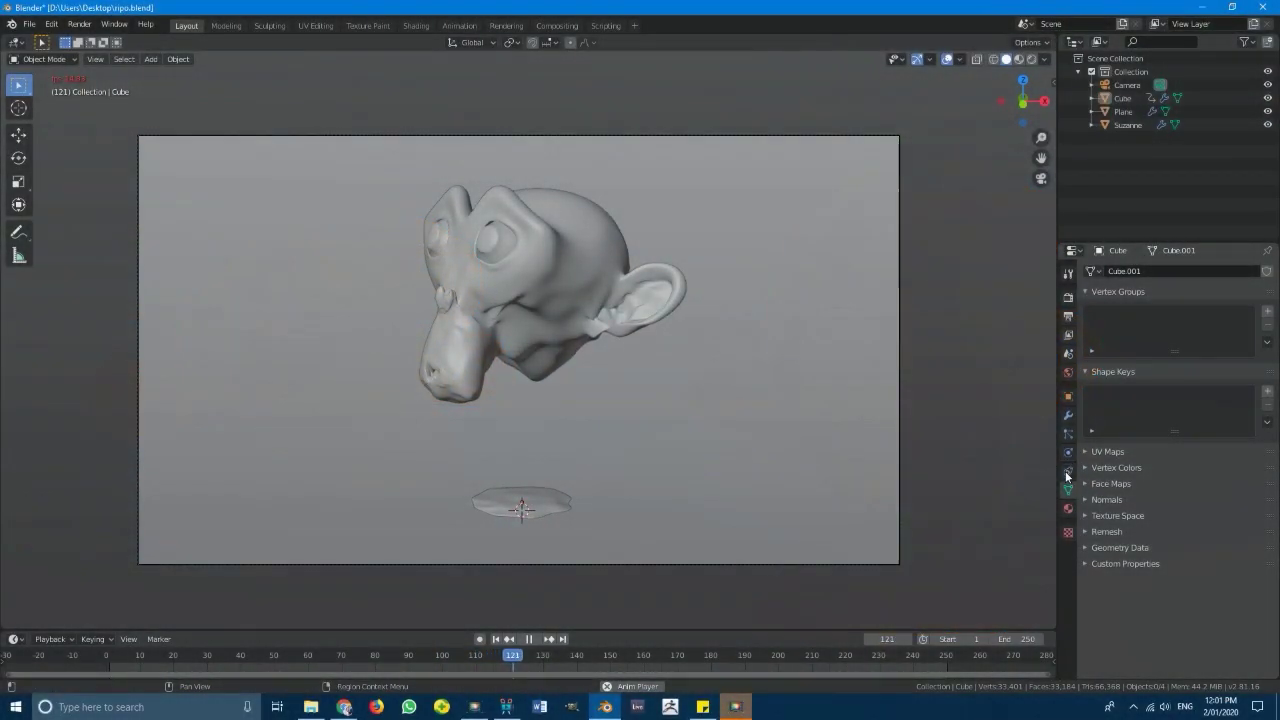
- Select the monkey head in the playing animation to examine its shape keys
click(601, 249)
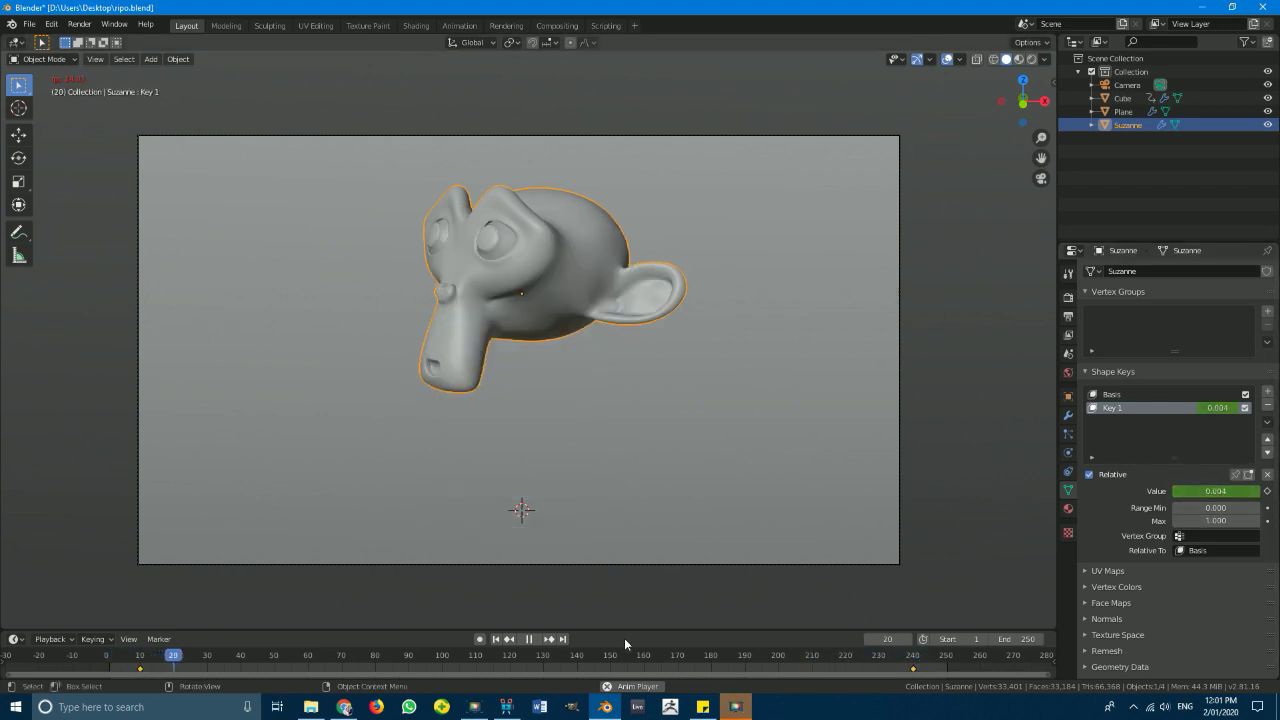
mouse_move(613, 708)
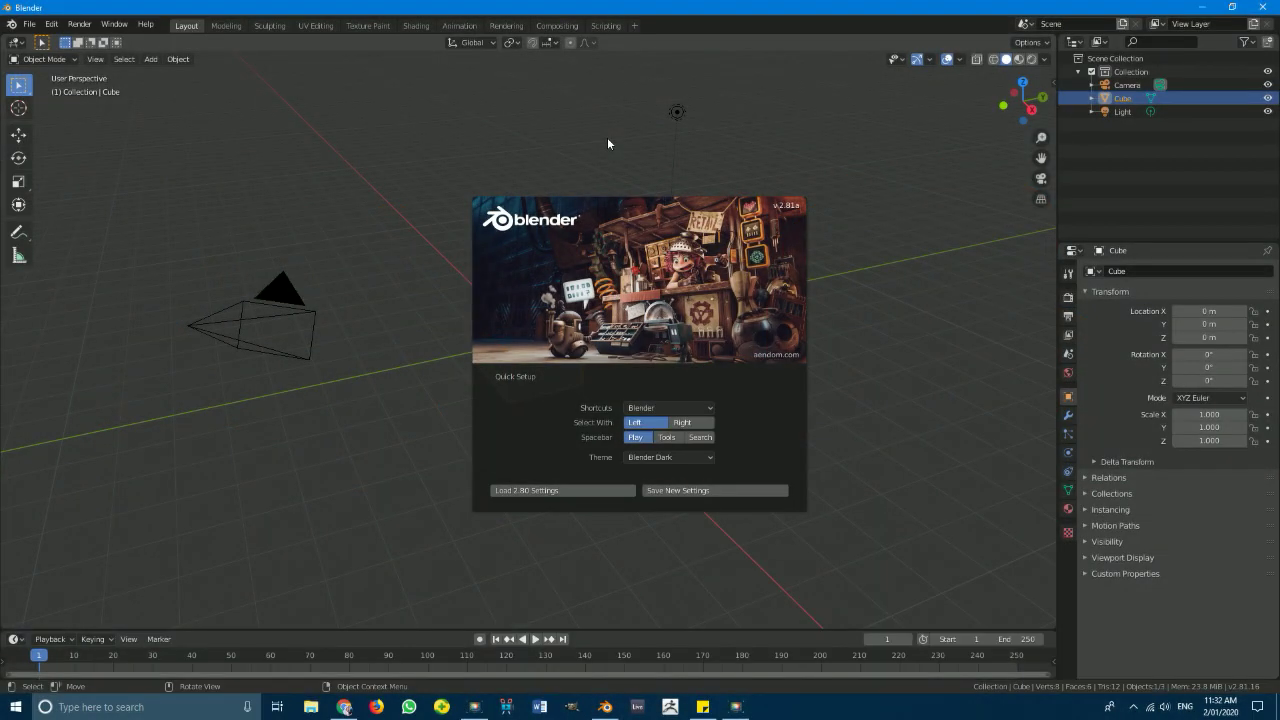
- Dismiss the splash screen and delete the default cube, camera and light from the new scene
click(371, 201)
middle_drag(604, 395, 589, 420)
key(a)
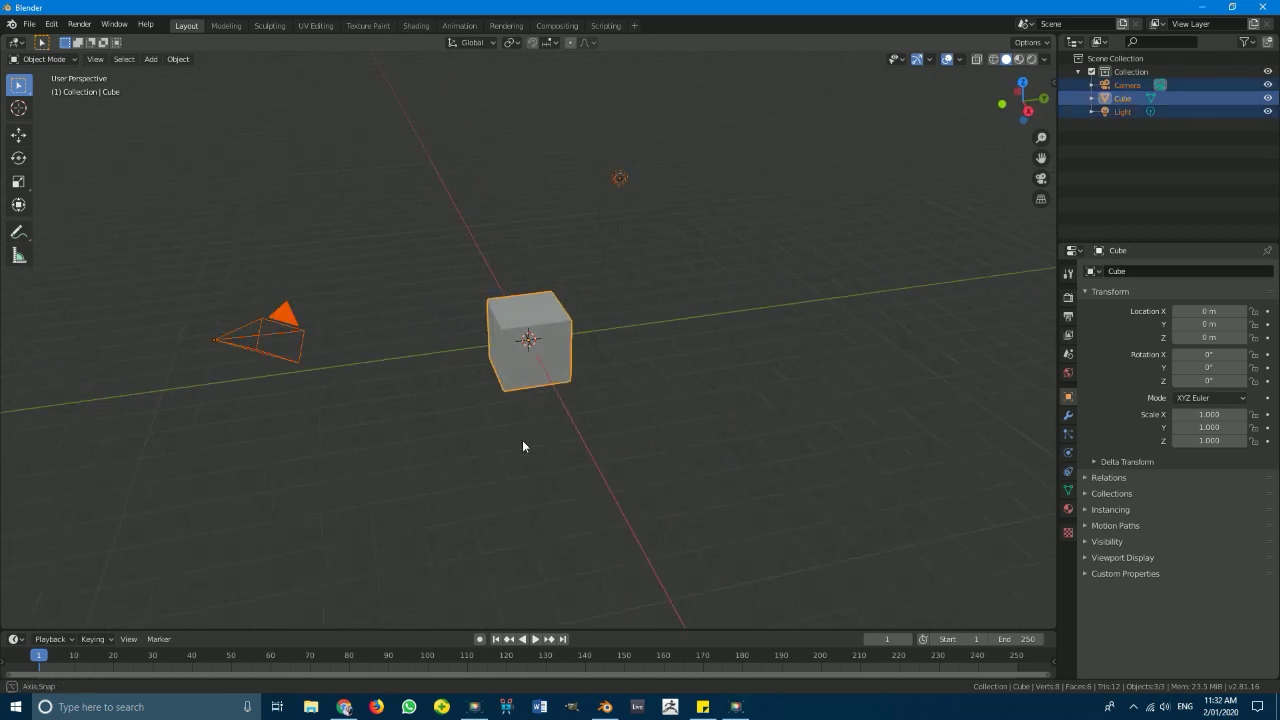
key(x)
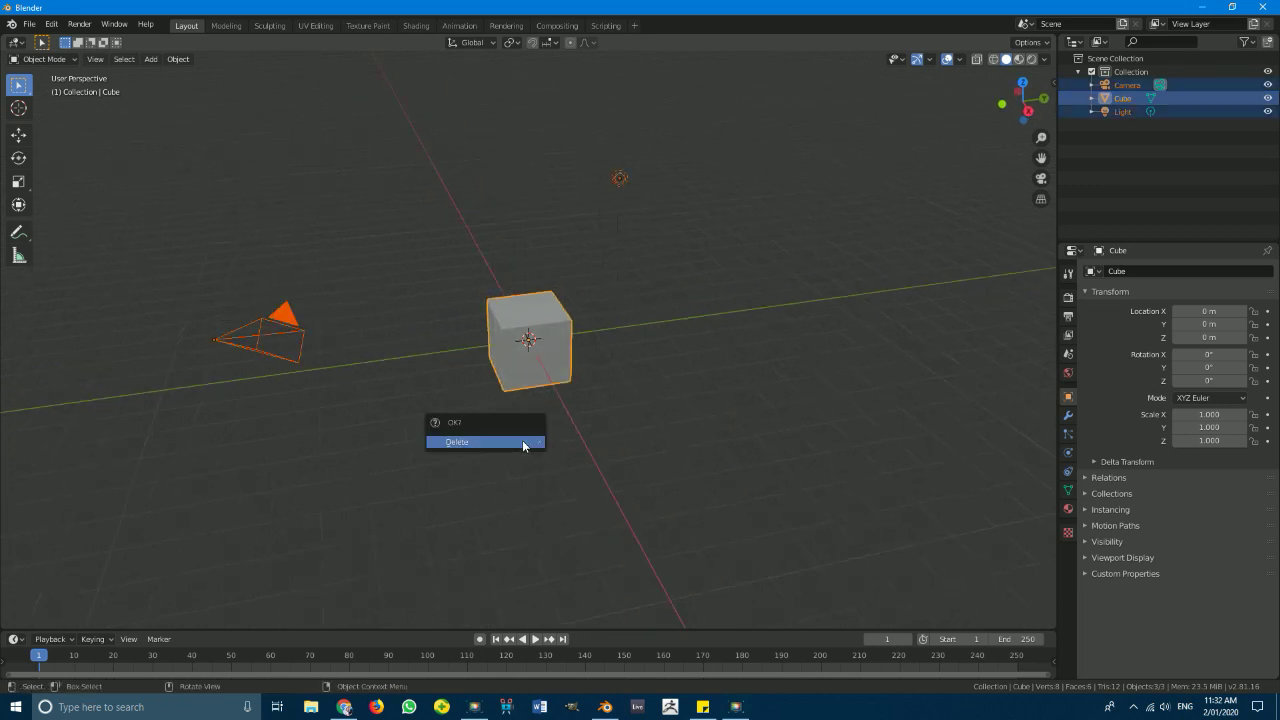
click(509, 442)
mouse_move(702, 429)
middle_down()
mouse_move(663, 429)
mouse_move(677, 428)
middle_up()
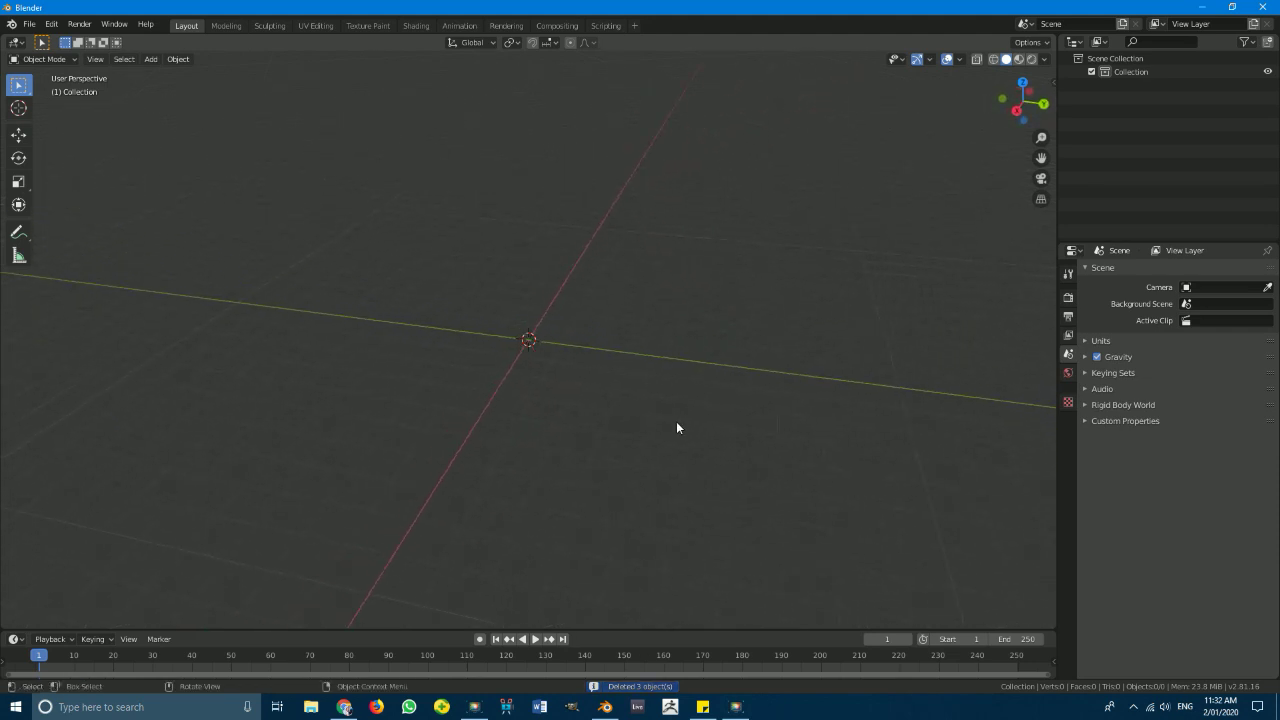
middle_drag(306, 483, 360, 486)
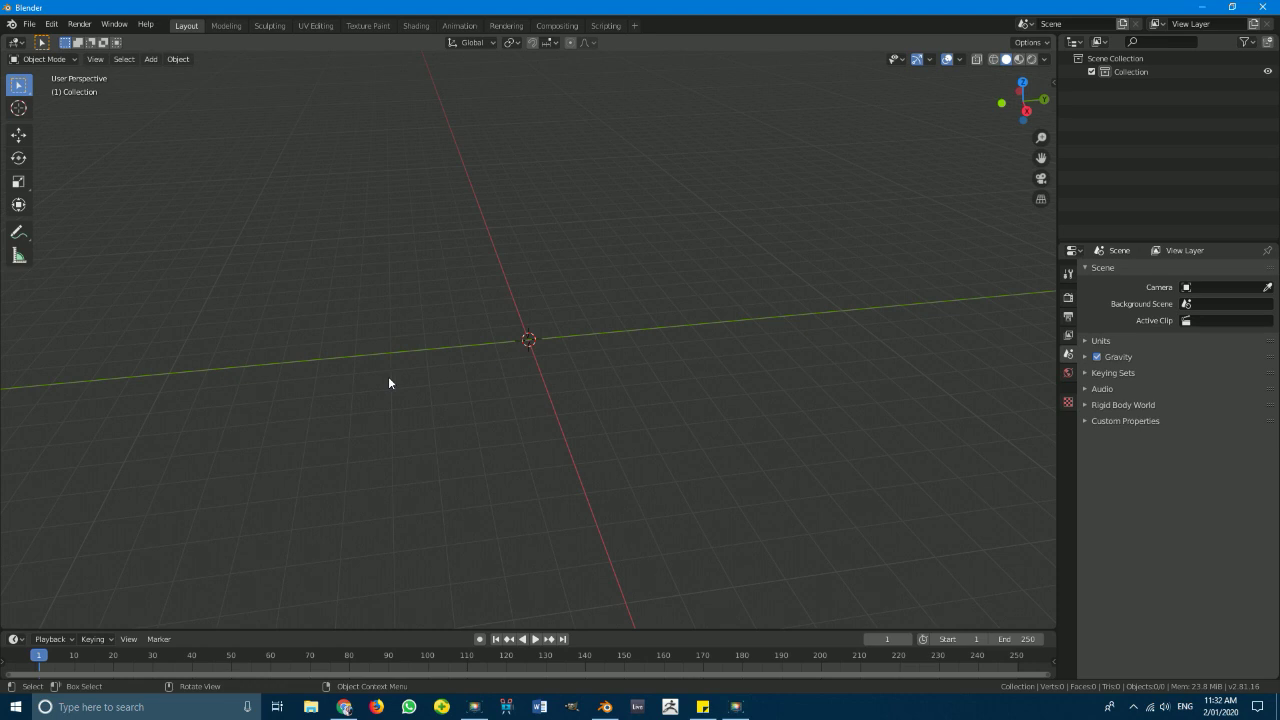
- Add a Monkey mesh at the world origin
key(shift+a)
mouse_move(433, 366)
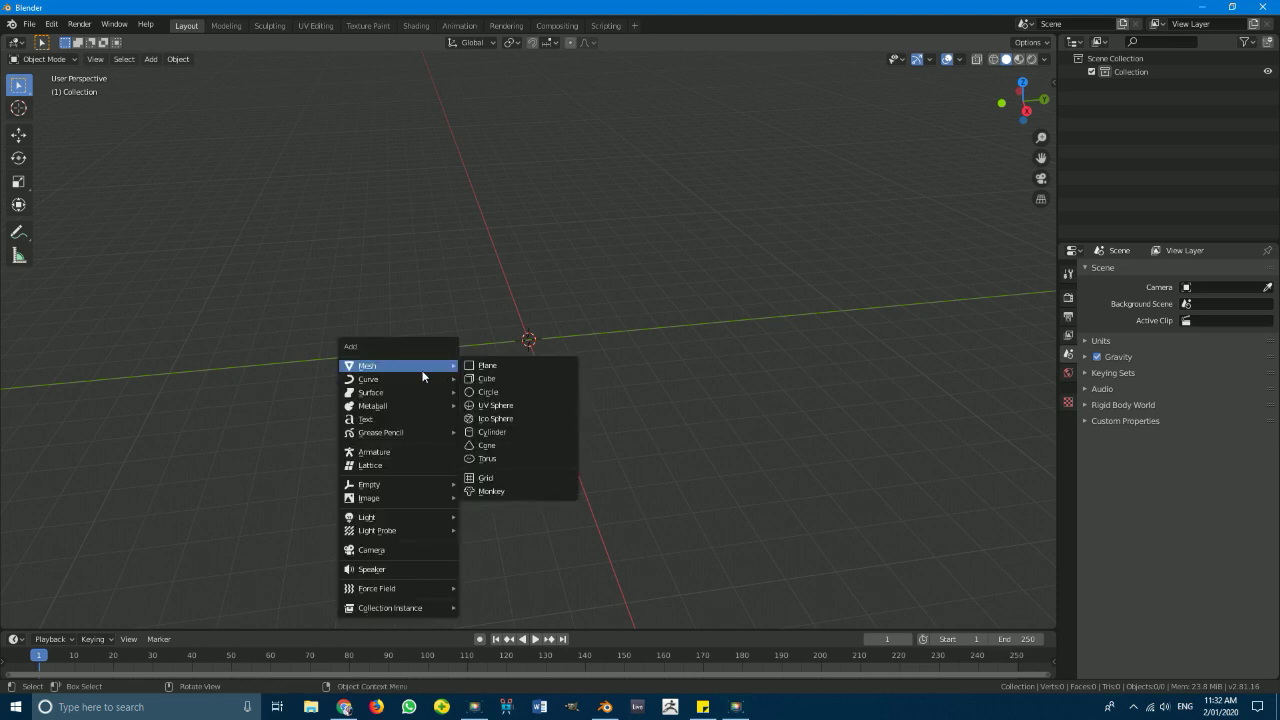
click(515, 491)
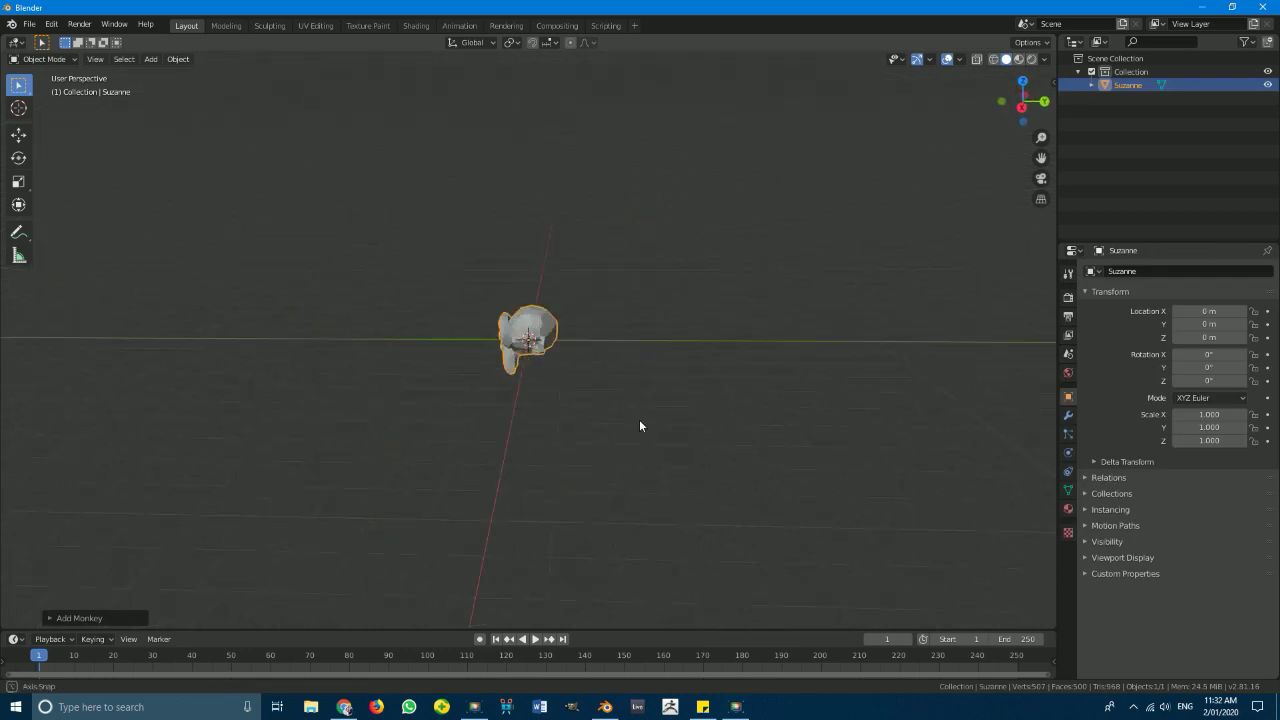
- In the right orthographic view, raise the monkey head to about 1.87 m on Z and rotate it about -21.3° around X
key(KP_3)
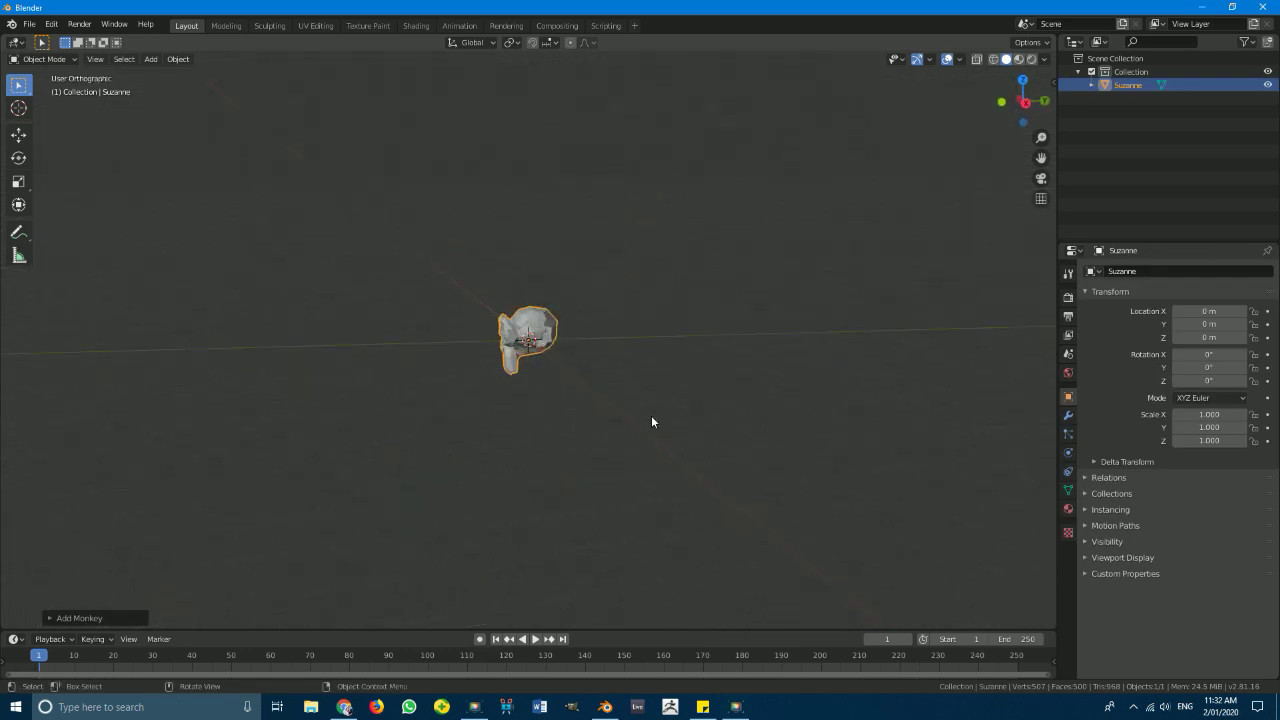
scroll(578, 363, up, 5)
scroll(576, 363, down, 2)
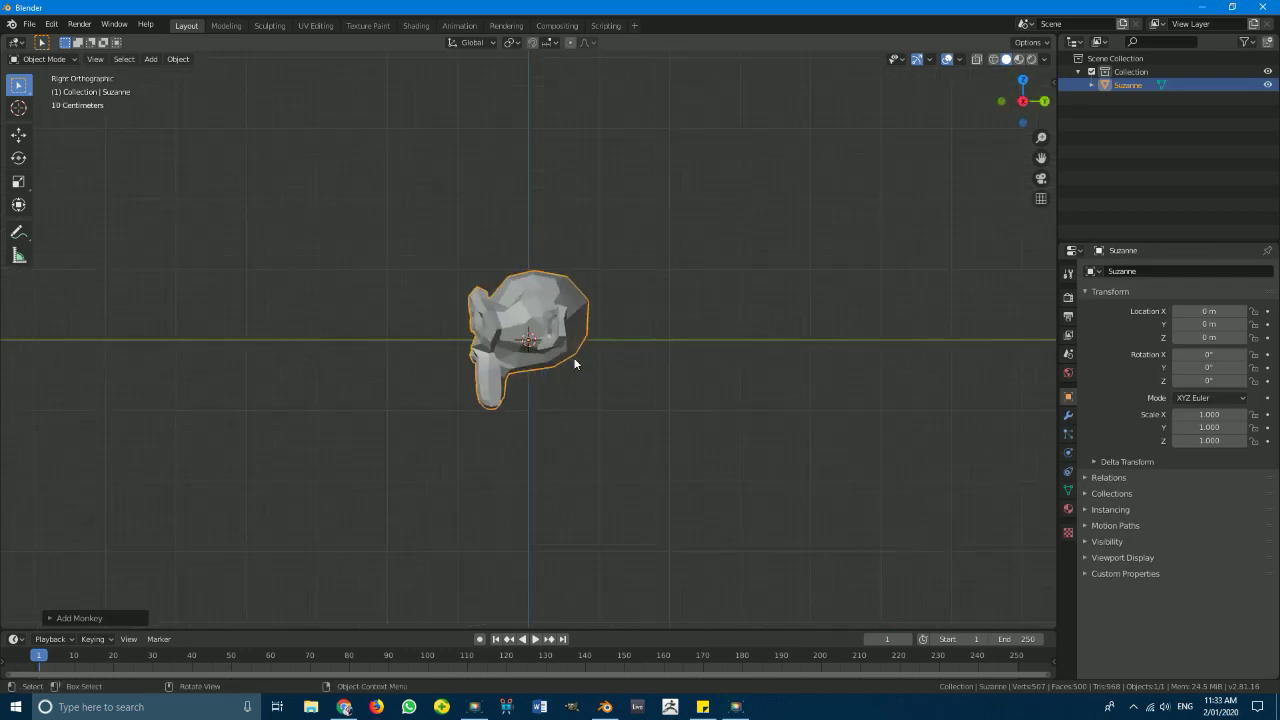
key(g)
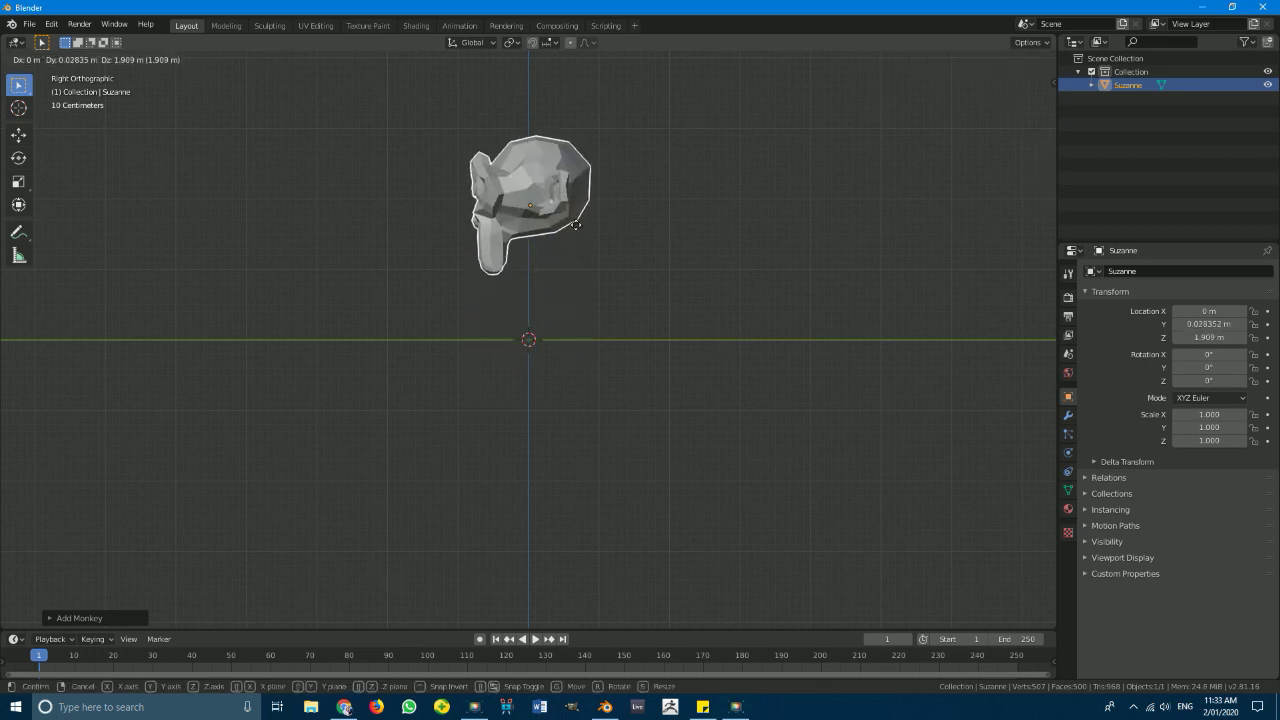
click(577, 225)
key(r)
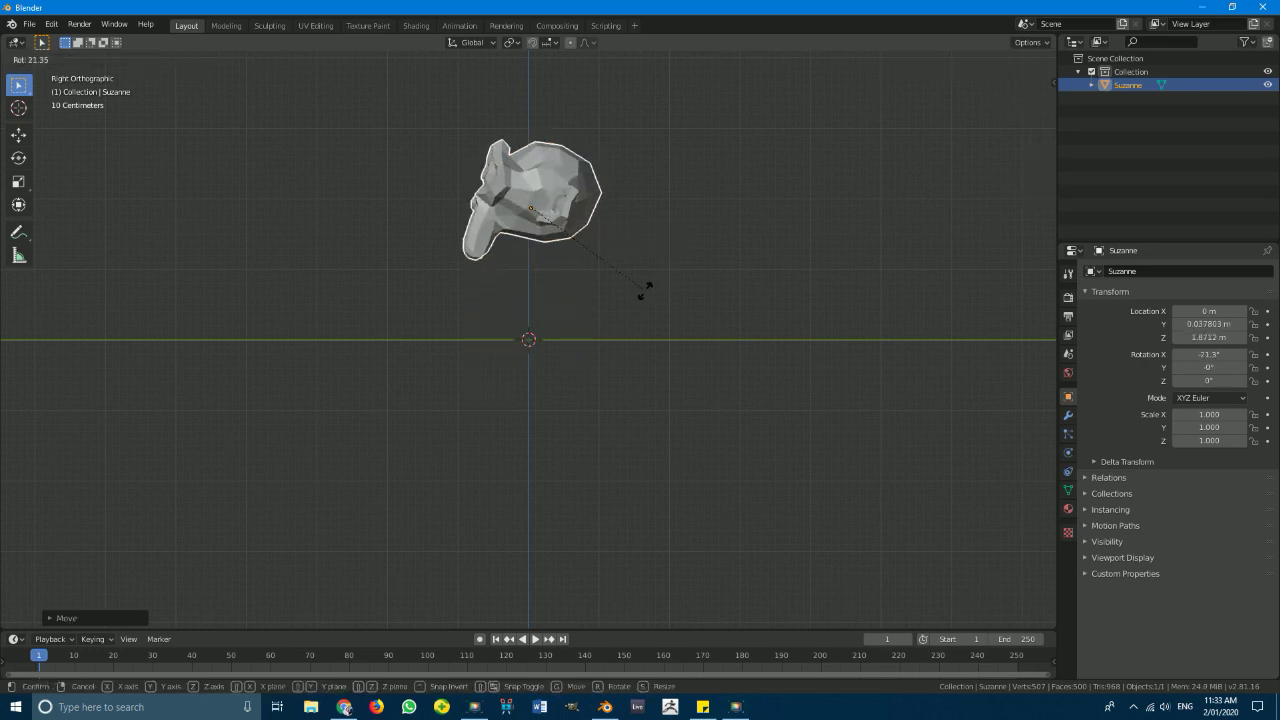
click(640, 286)
- Add a camera at the origin from the front orthographic view
middle_drag(521, 300, 616, 370)
key(KP_1)
key(shift+a)
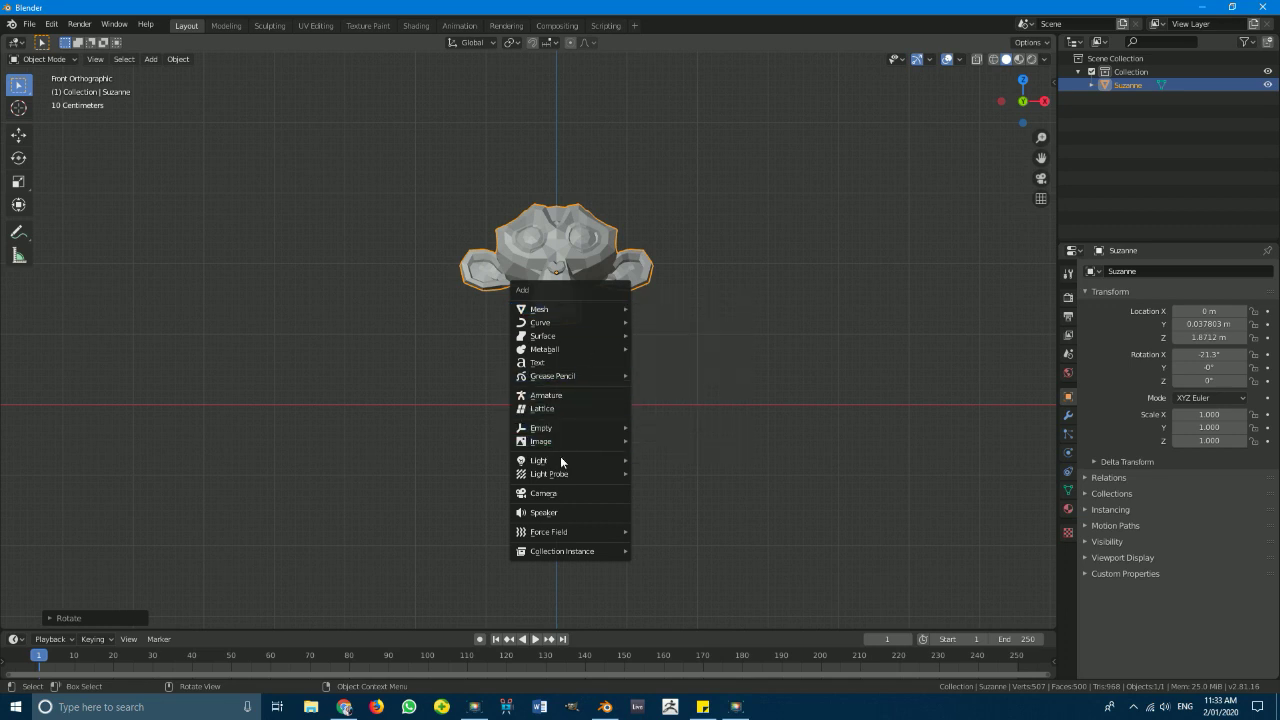
click(563, 491)
- In the right orthographic view, move the camera in front of the head to about Y -6.64 m, Z 1.92 m
key(KP_8)
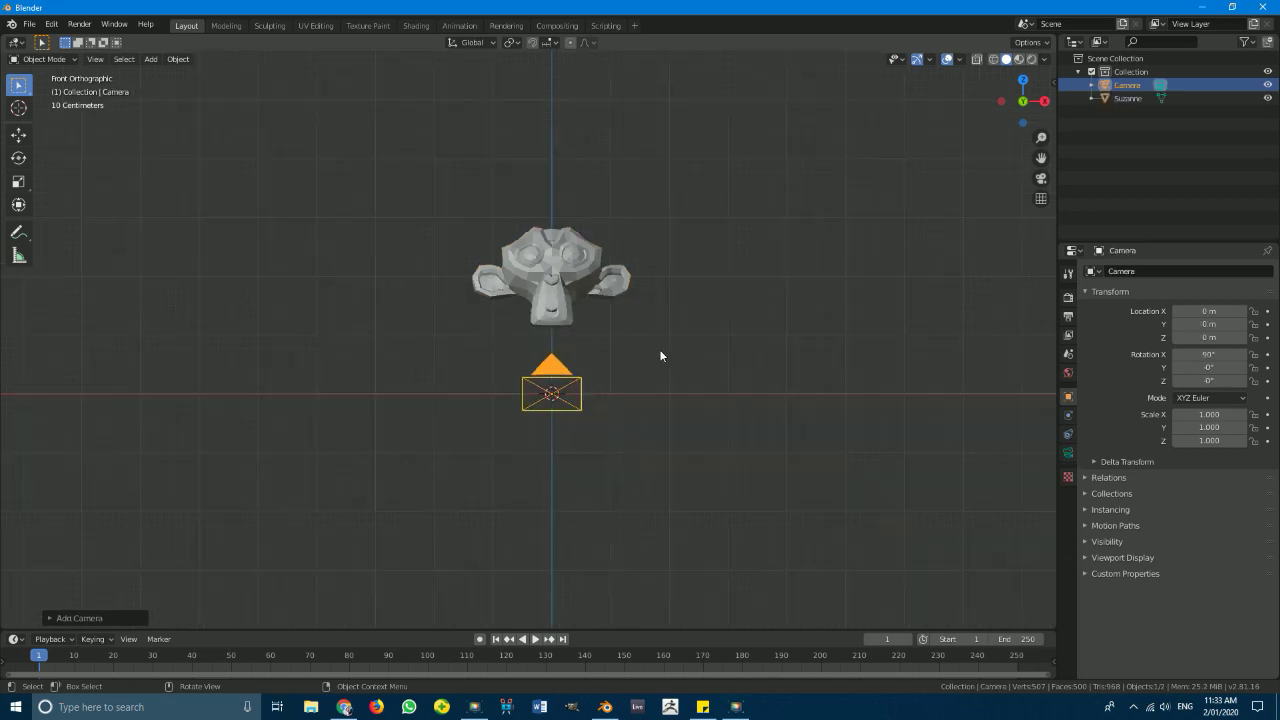
key(KP_8)
key(KP_3)
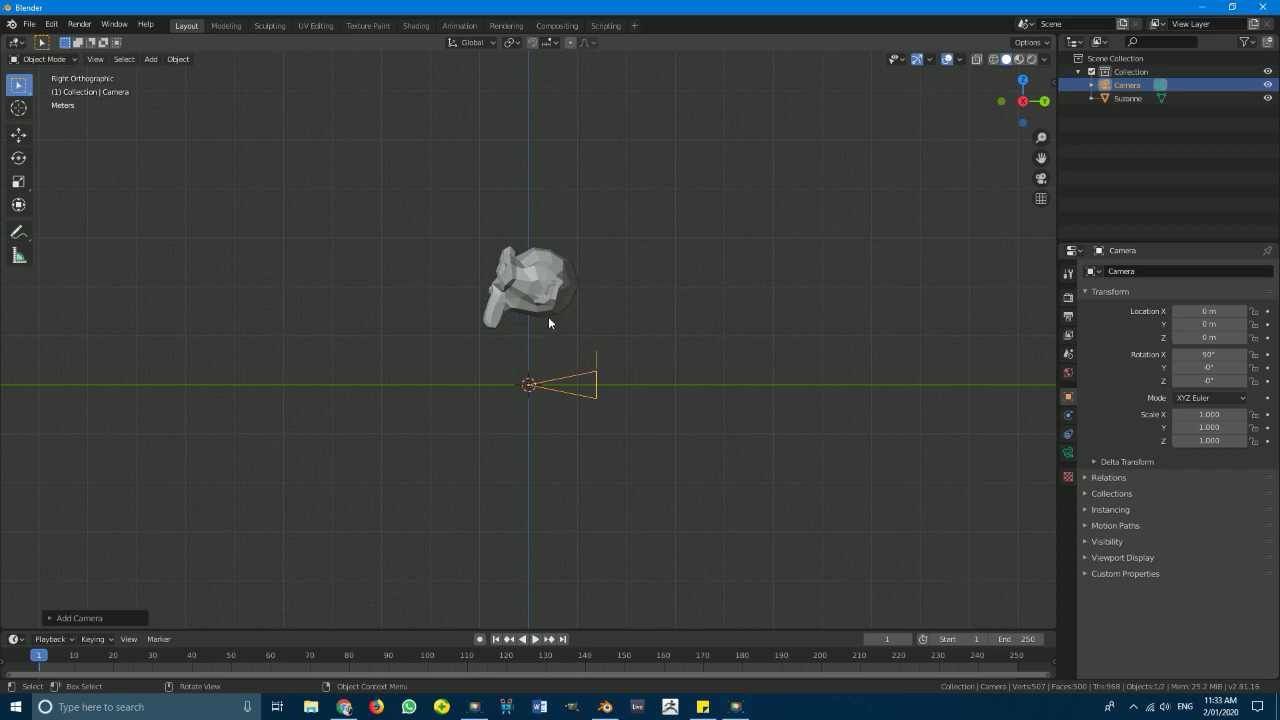
key(g)
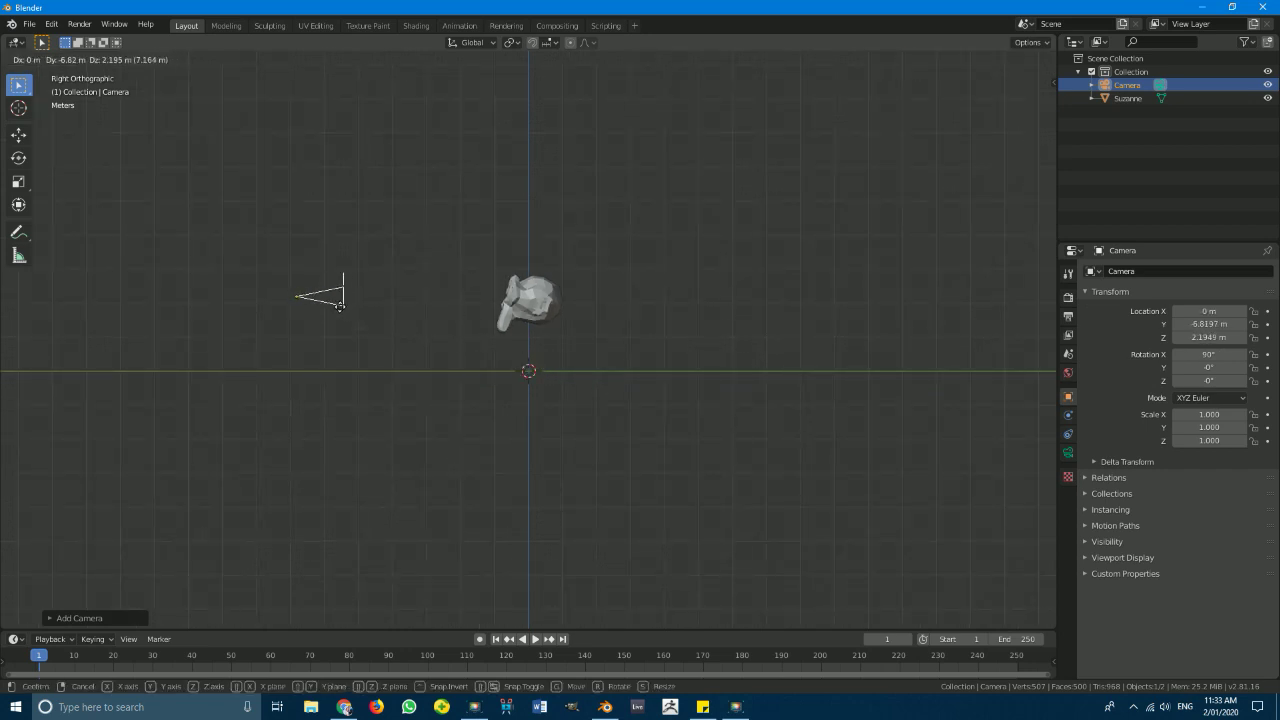
click(338, 303)
key(g)
click(363, 335)
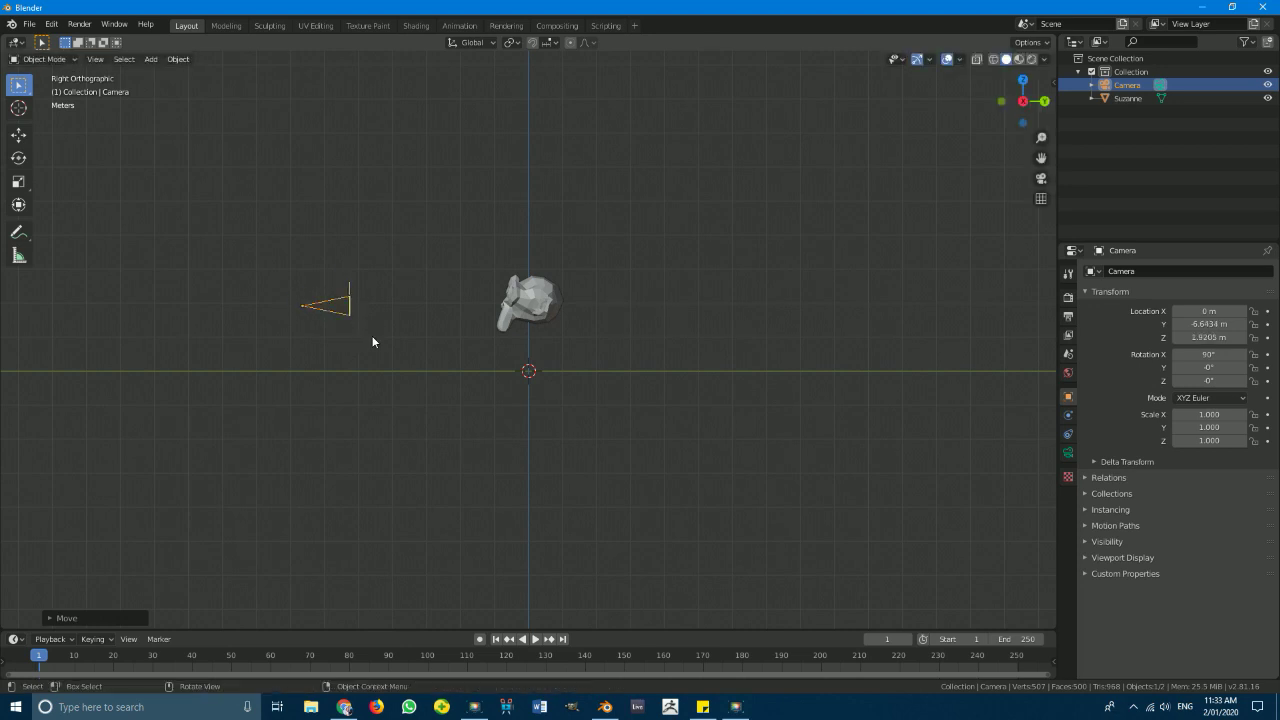
- Look through the camera and pull it back along its local Z axis to about Y -8.97 m
key(KP_0)
scroll(569, 327, down, 1)
scroll(569, 327, up, 2)
shift+middle_drag(580, 400, 584, 330)
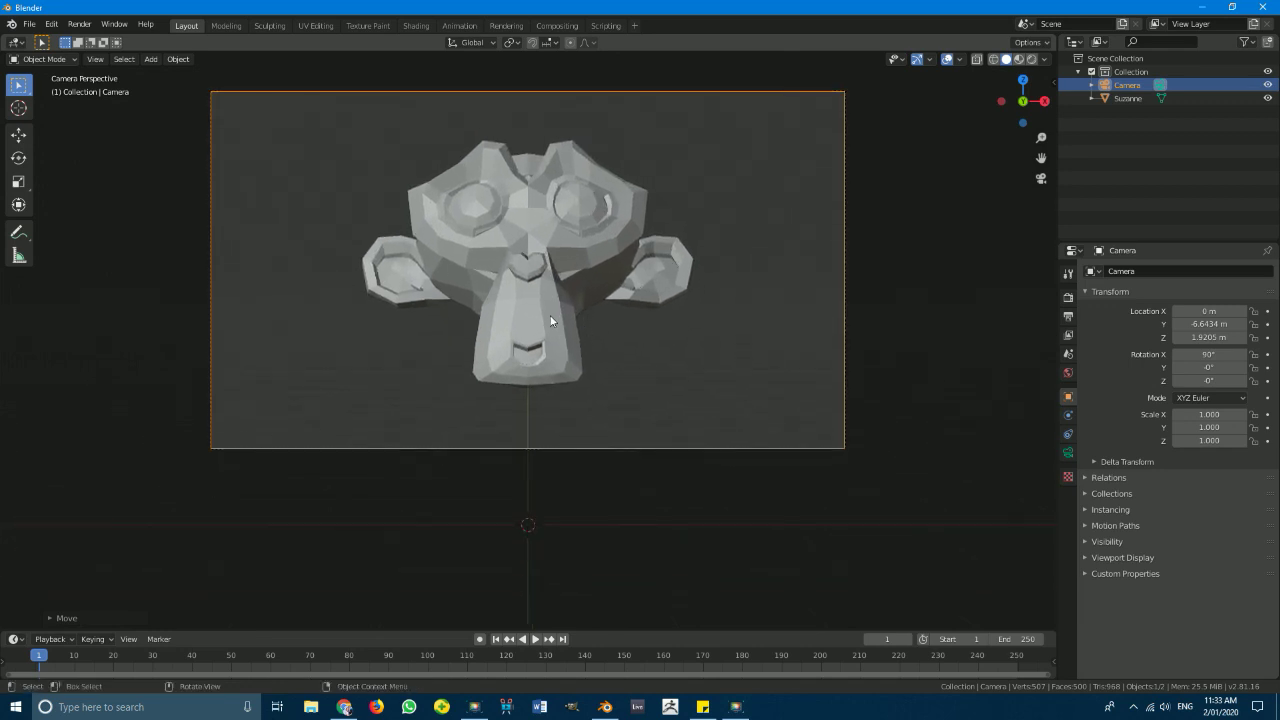
key(g)
key(z)
key(z)
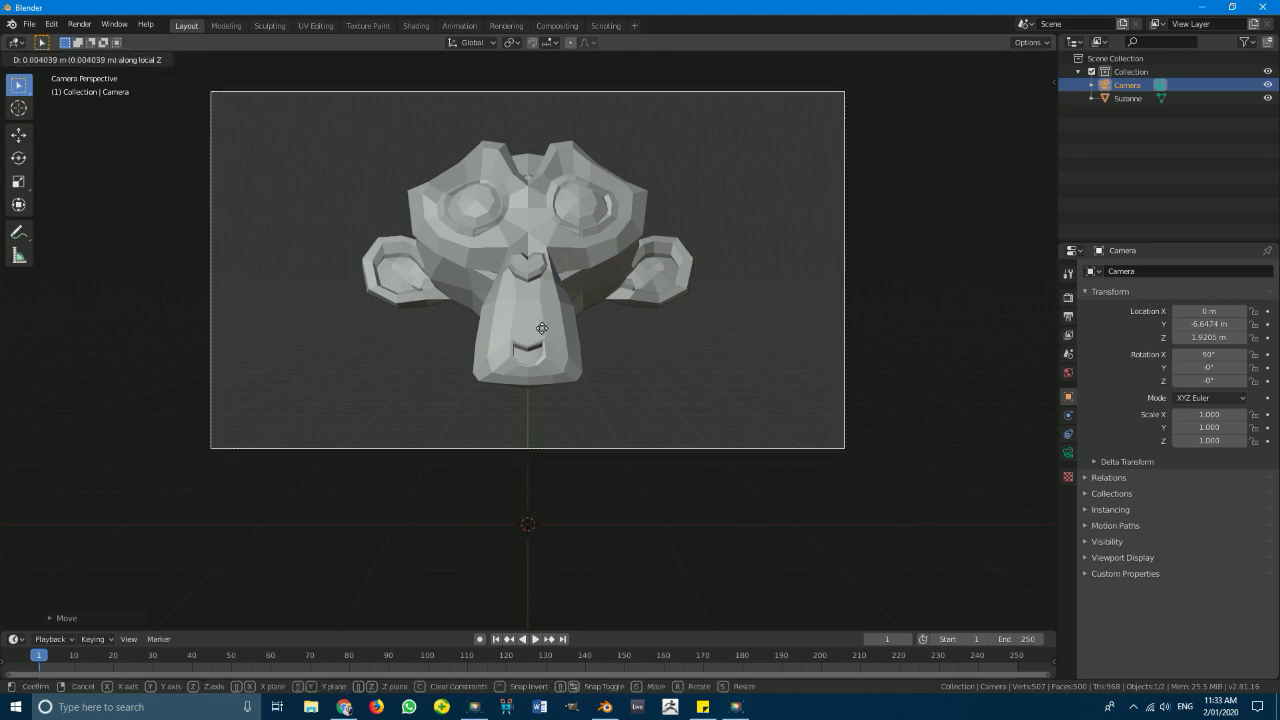
mouse_move(547, 413)
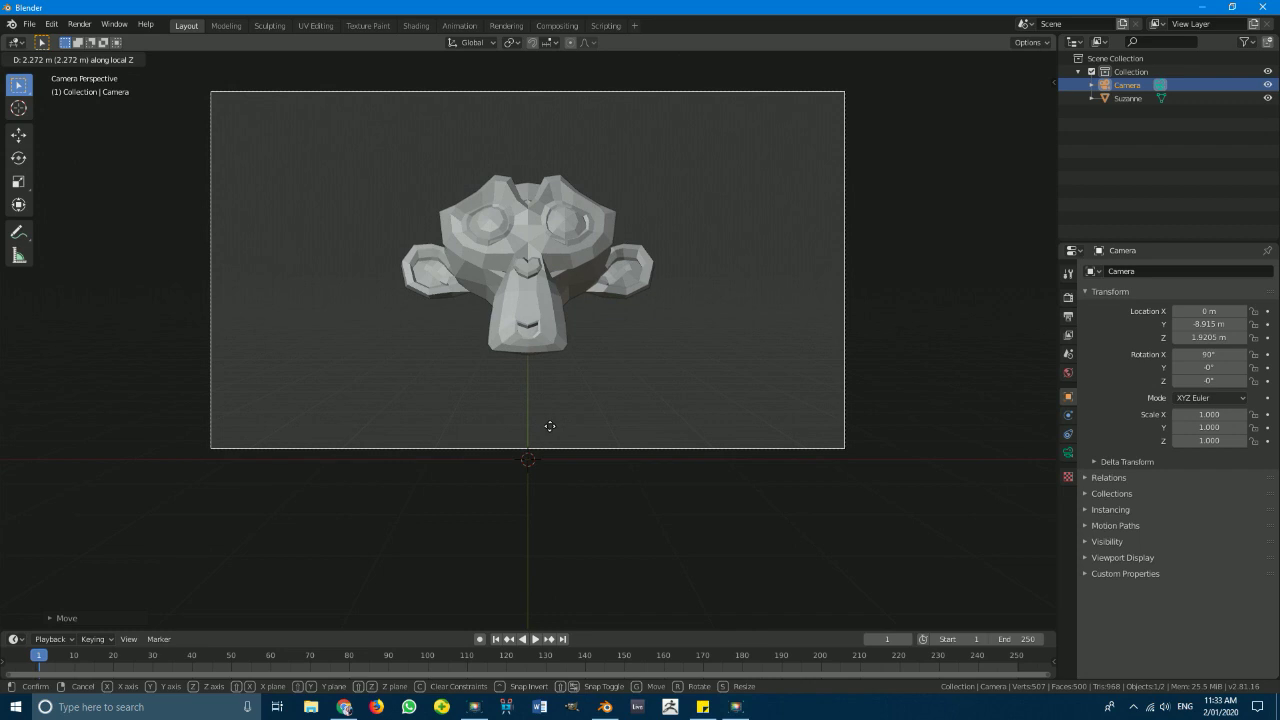
click(552, 427)
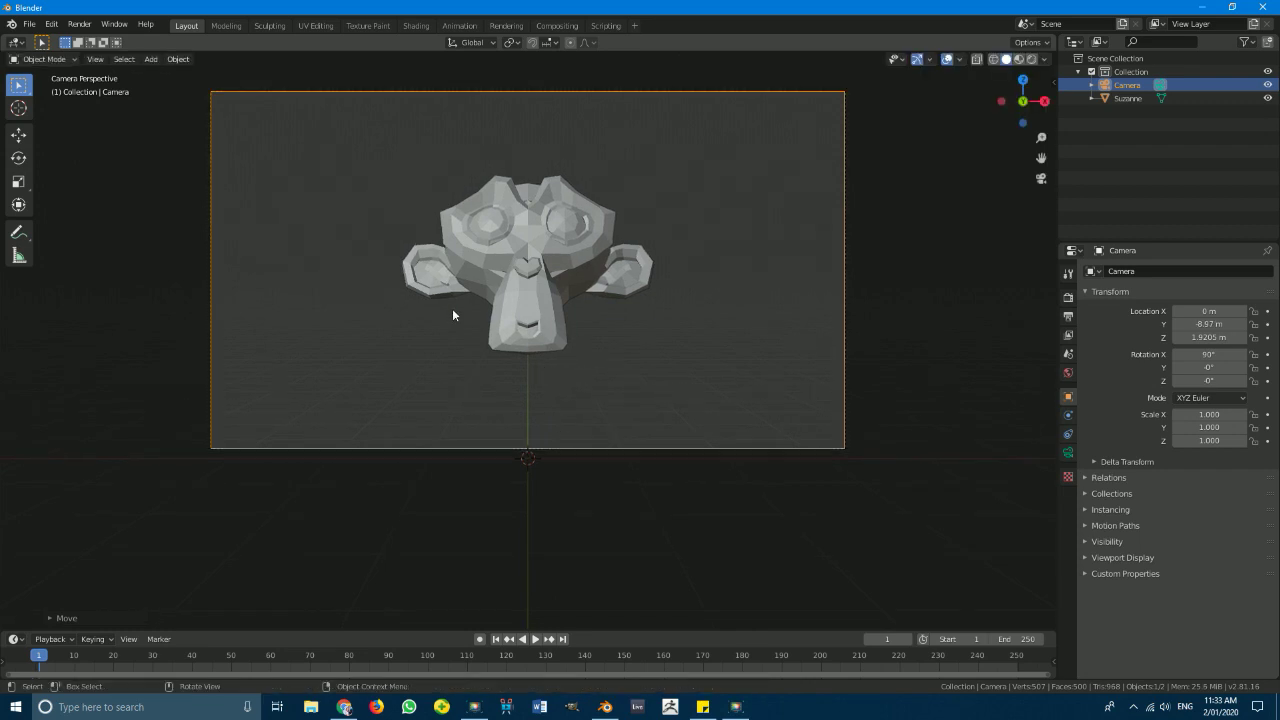
- Trackball-rotate the monkey head to a three-quarter view, about -19.3° on X and -49.3° on Z
click(541, 252)
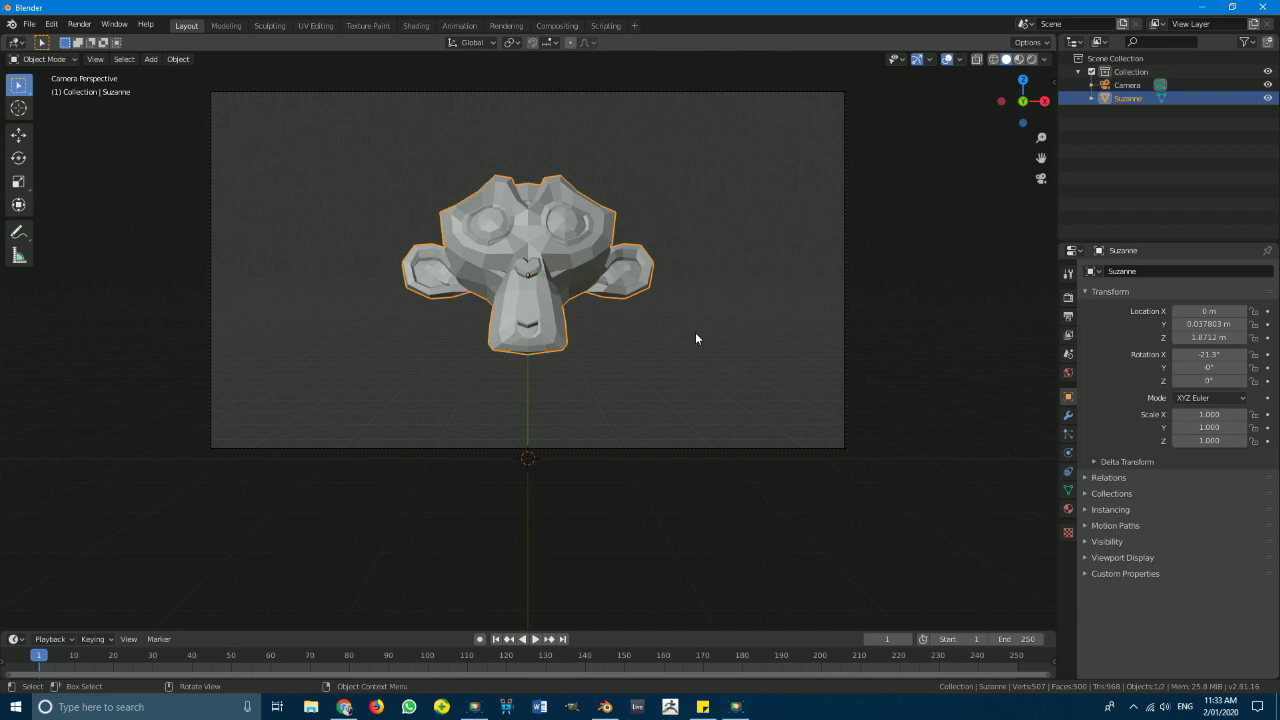
key(r)
key(r)
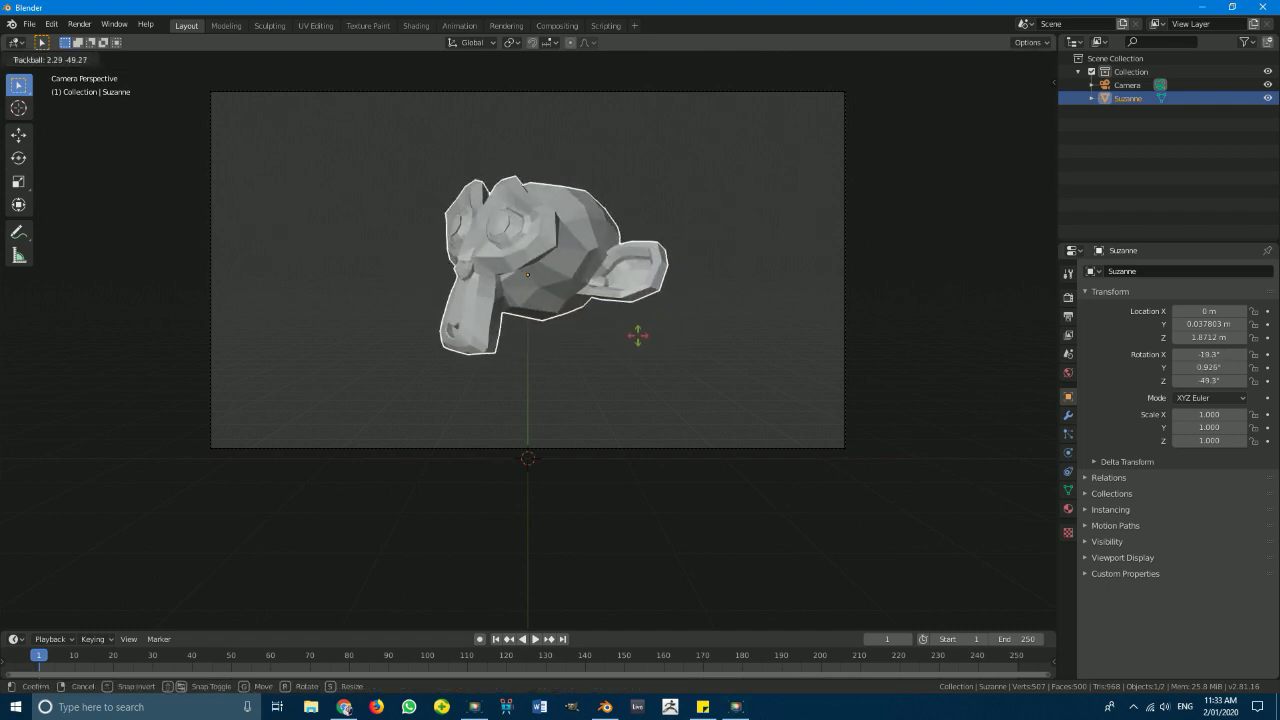
click(689, 294)
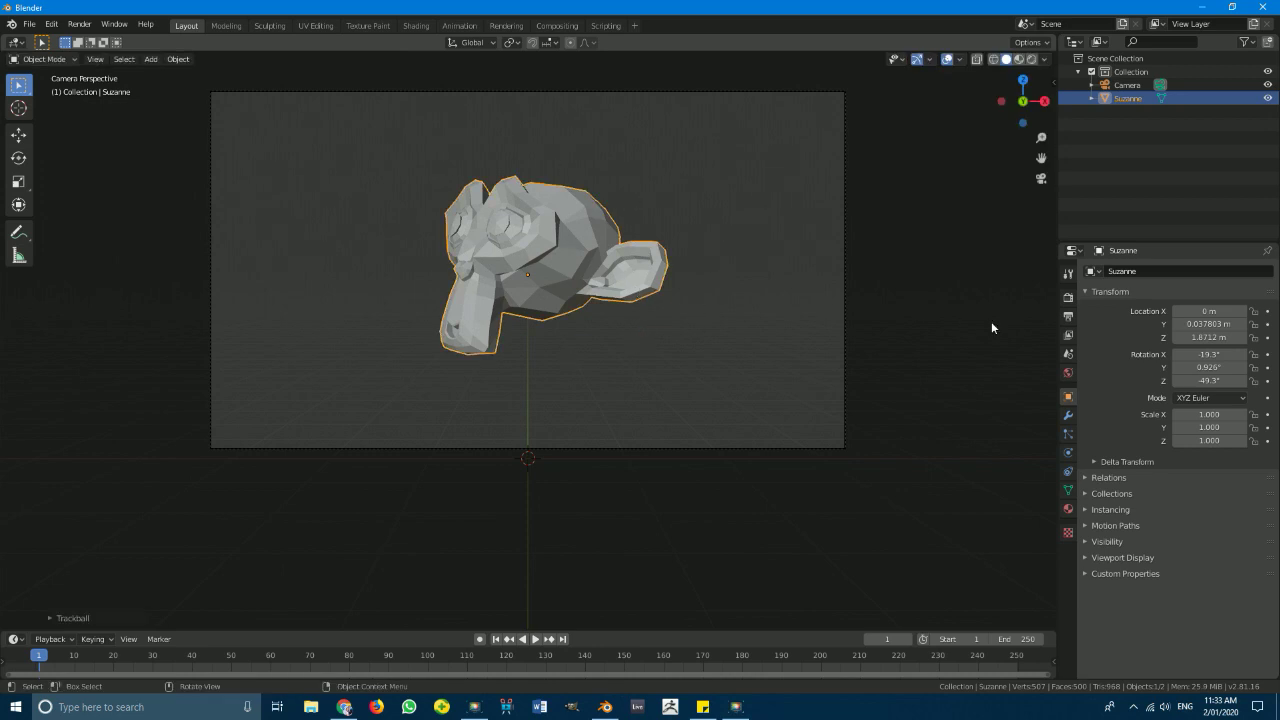
- Add a Catmull-Clark Subdivision Surface modifier to the monkey head and apply it with 1 viewport subdivision
click(1068, 417)
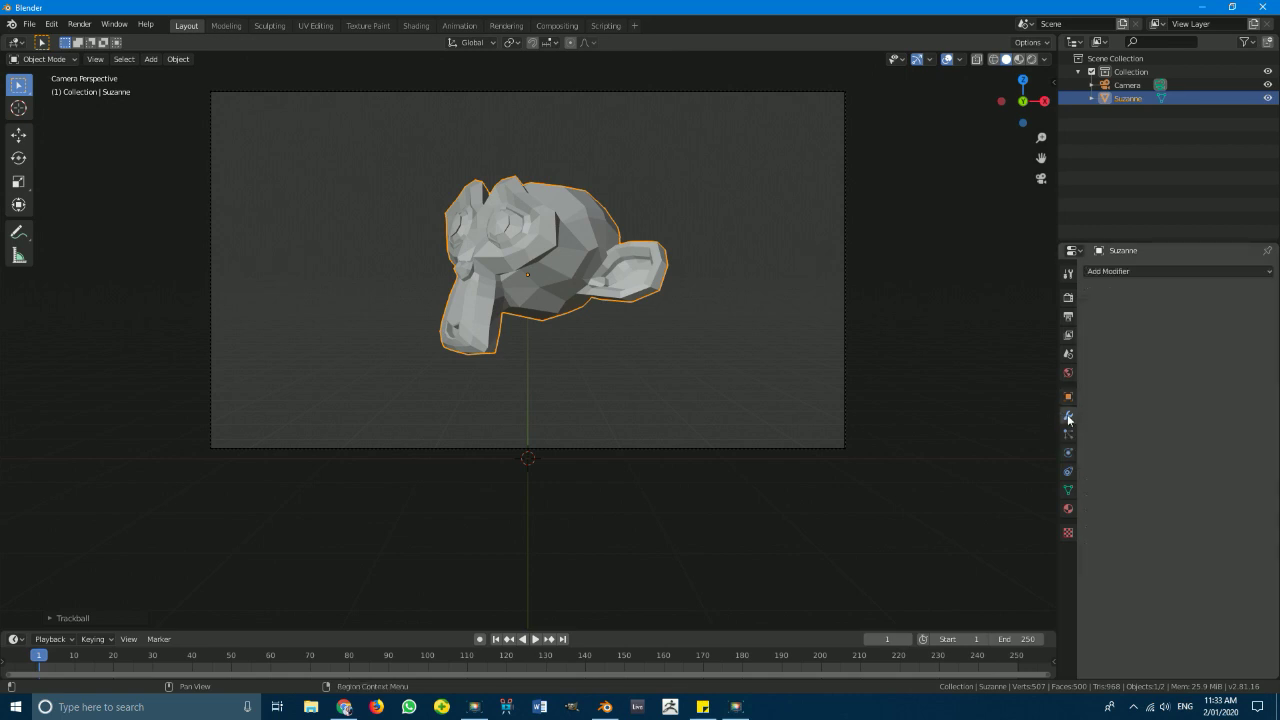
click(1108, 271)
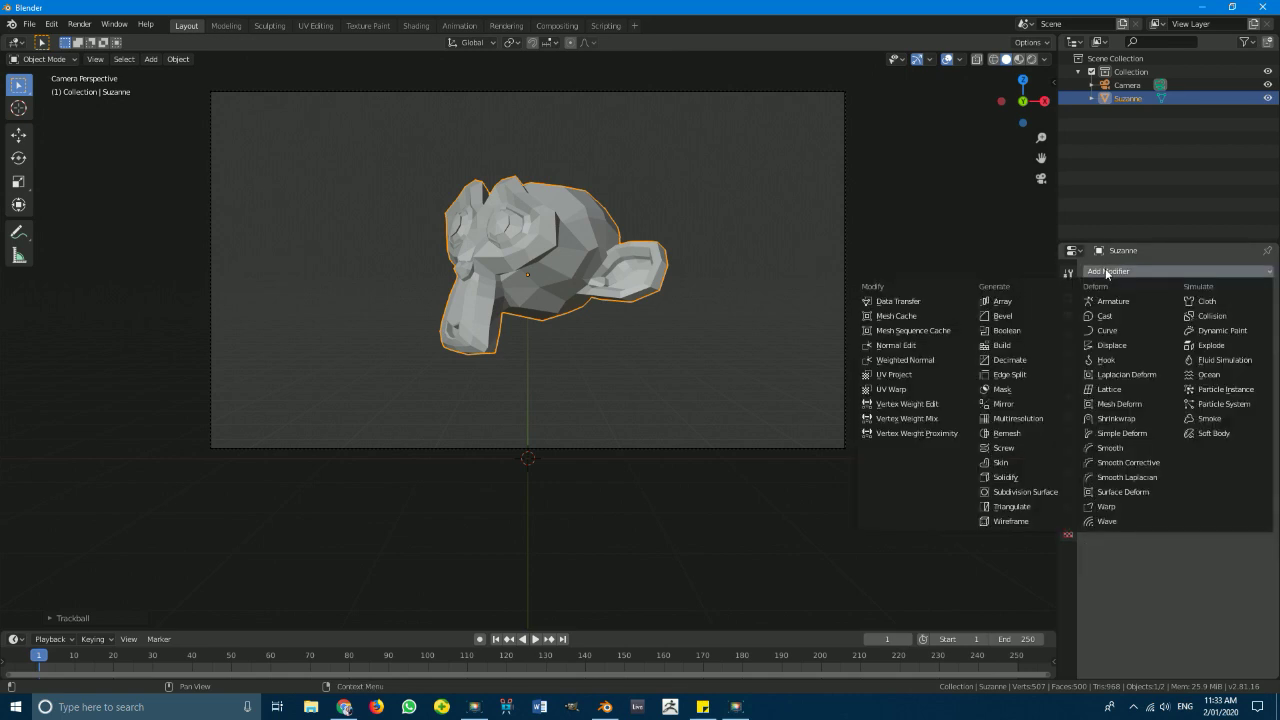
click(1038, 494)
scroll(462, 263, up, 2)
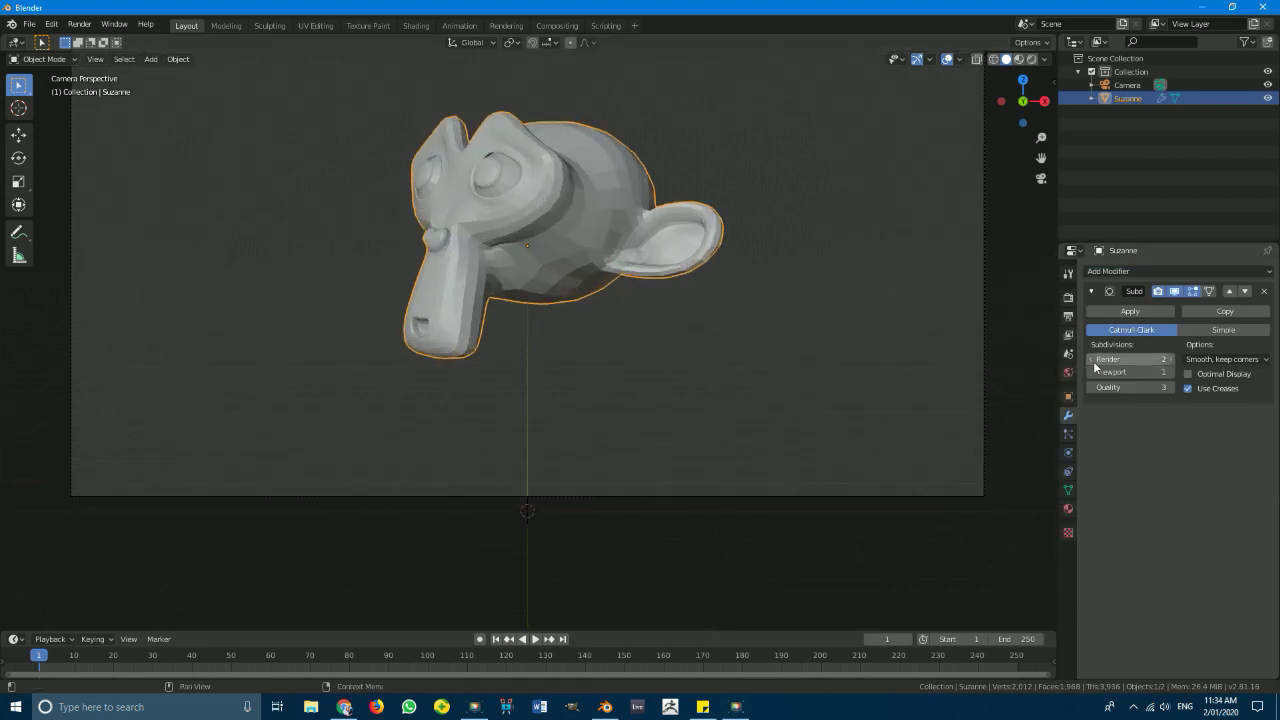
click(1171, 373)
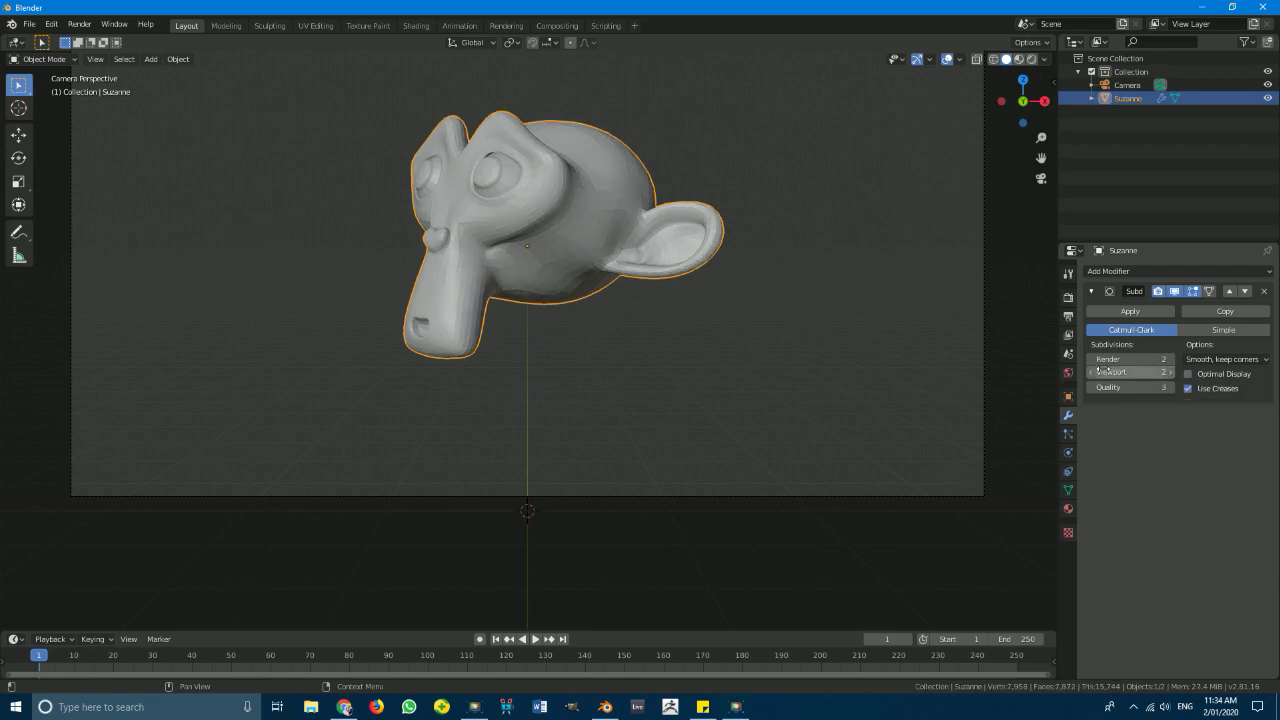
click(1091, 373)
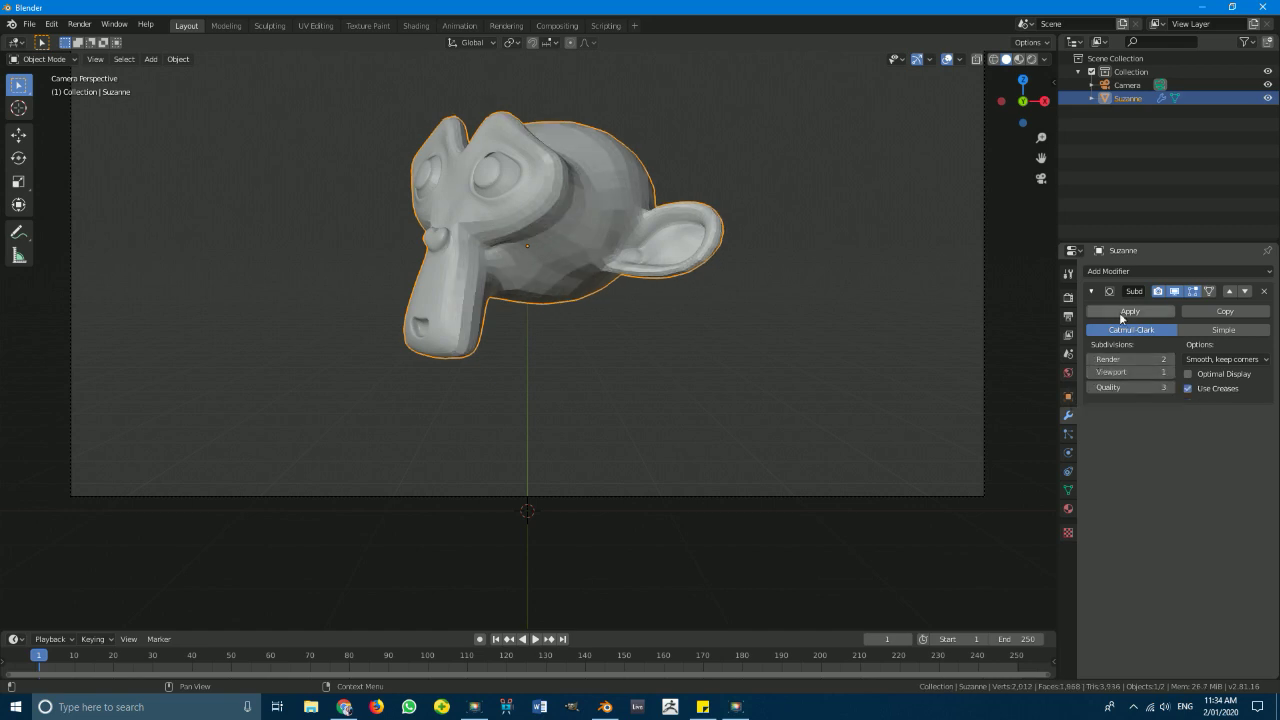
click(1121, 315)
- Inspect the monkey head's subdivided mesh in Edit Mode and return to Object Mode in the front view
scroll(438, 207, up, 2)
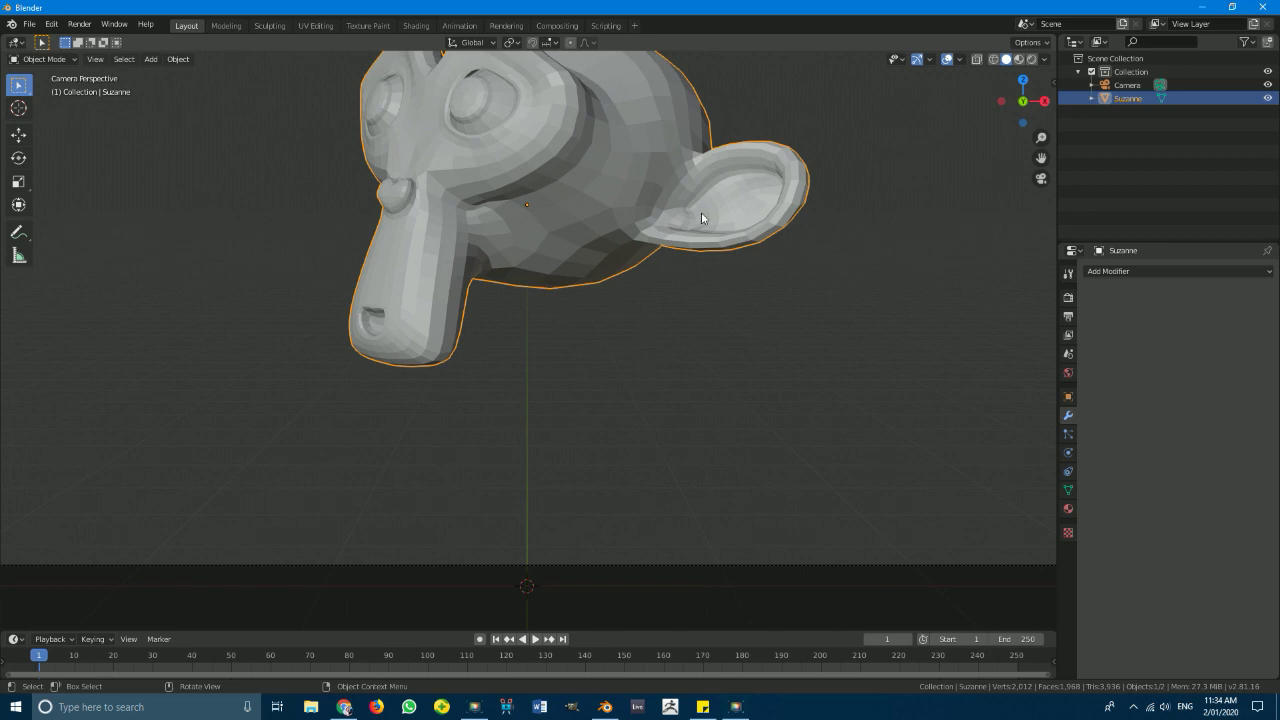
shift+middle_drag(589, 220, 599, 306)
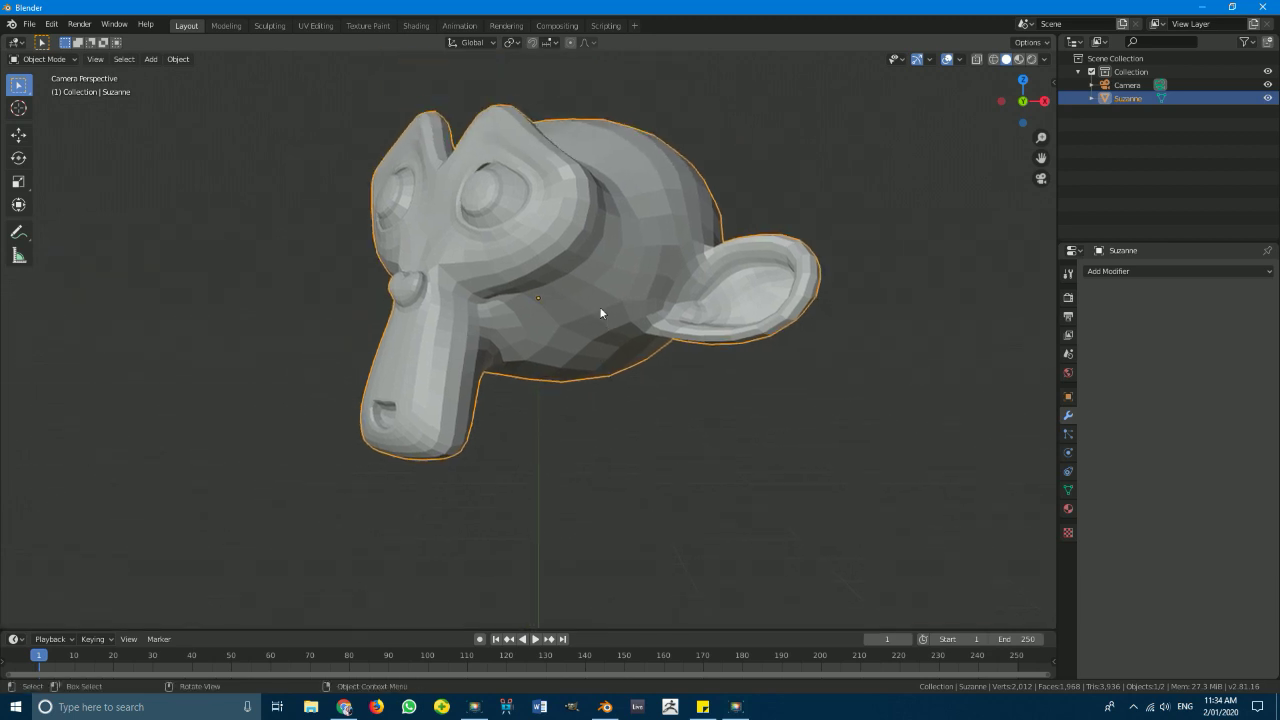
key(Tab)
middle_drag(599, 306, 557, 514)
key(KP_1)
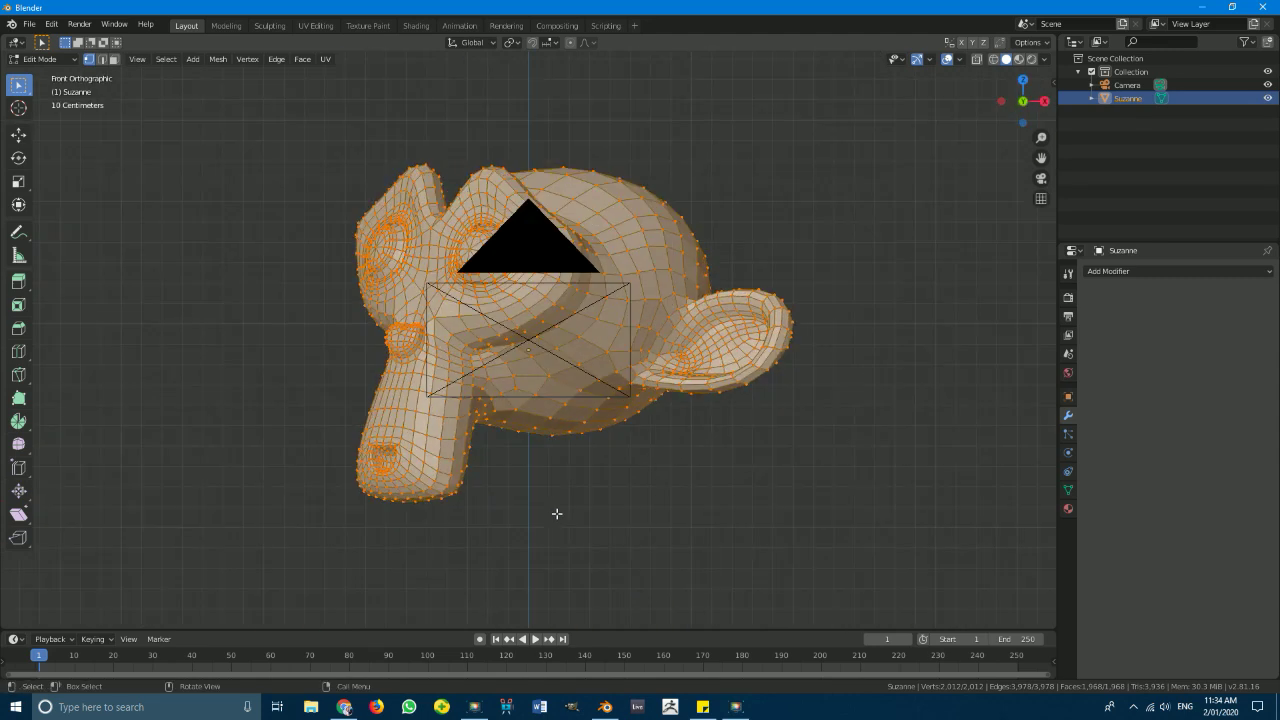
key(Tab)
scroll(584, 325, down, 3)
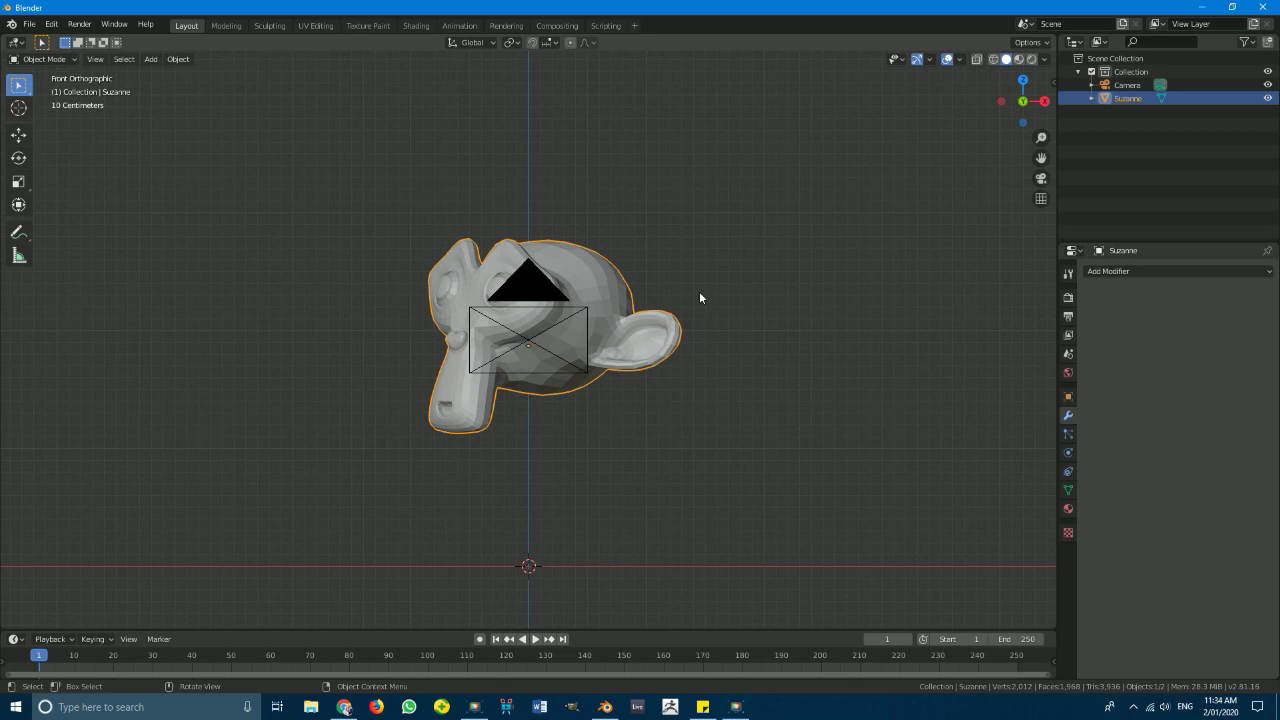
- Show the Shape Keys settings in the monkey head's object data properties
click(1068, 489)
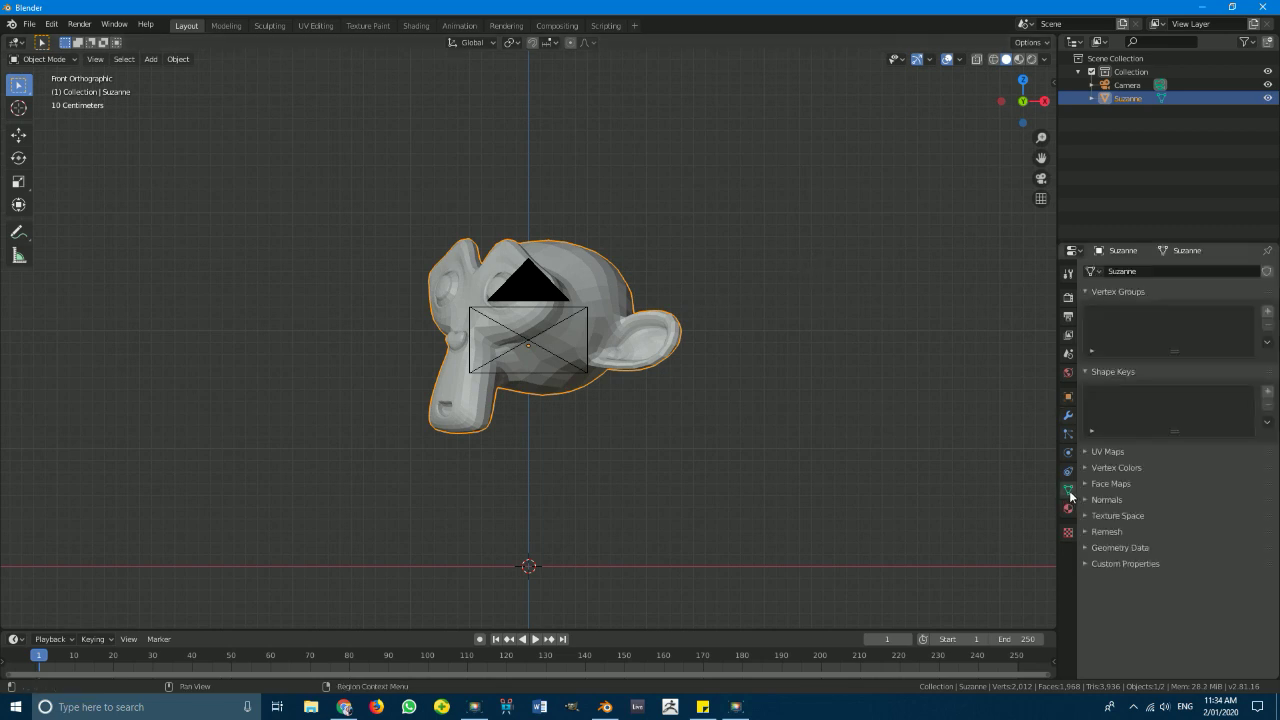
click(1108, 370)
click(1108, 370)
middle_drag(1000, 379, 475, 261)
scroll(427, 259, up, 3)
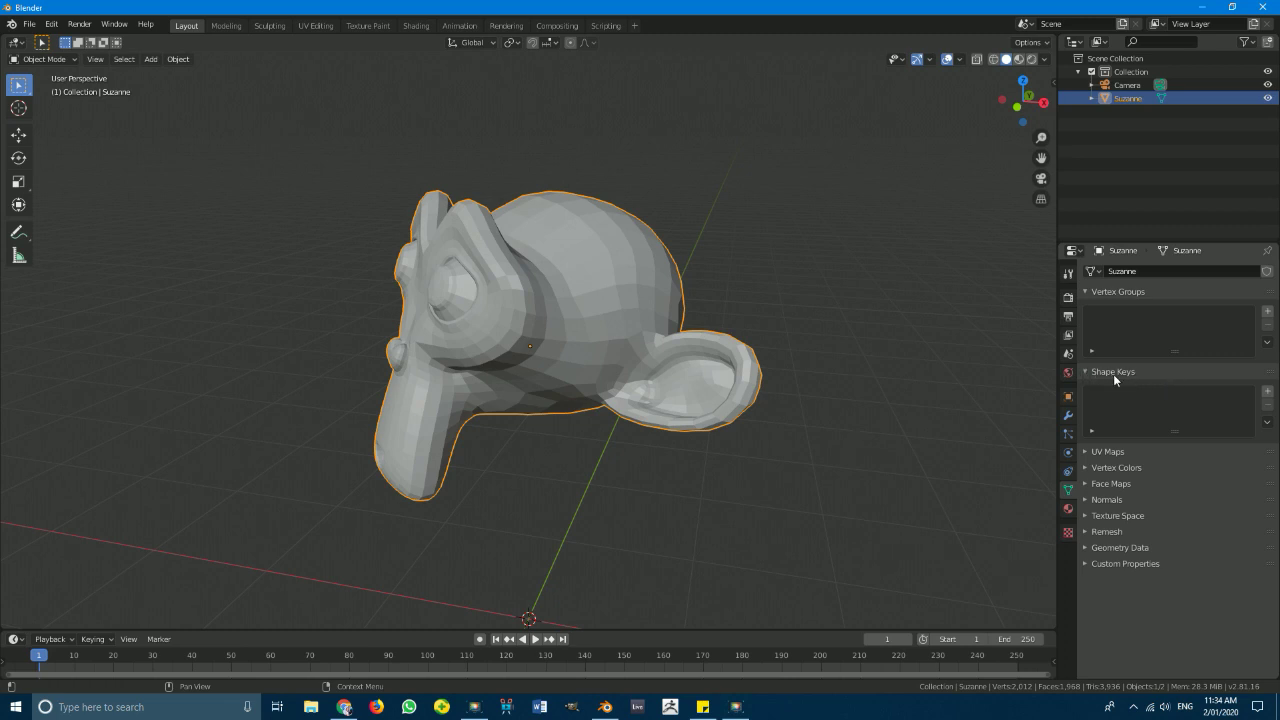
- Add a basis shape key and a second shape key to the monkey head
click(1267, 391)
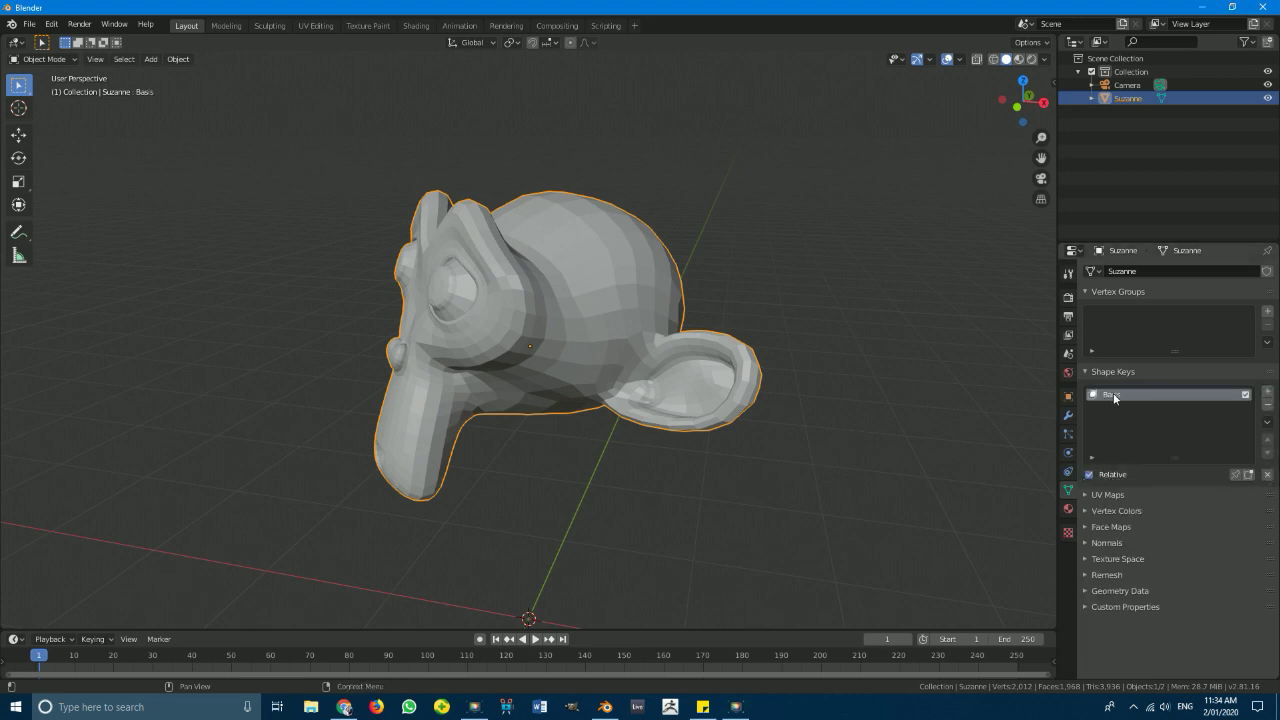
click(1267, 391)
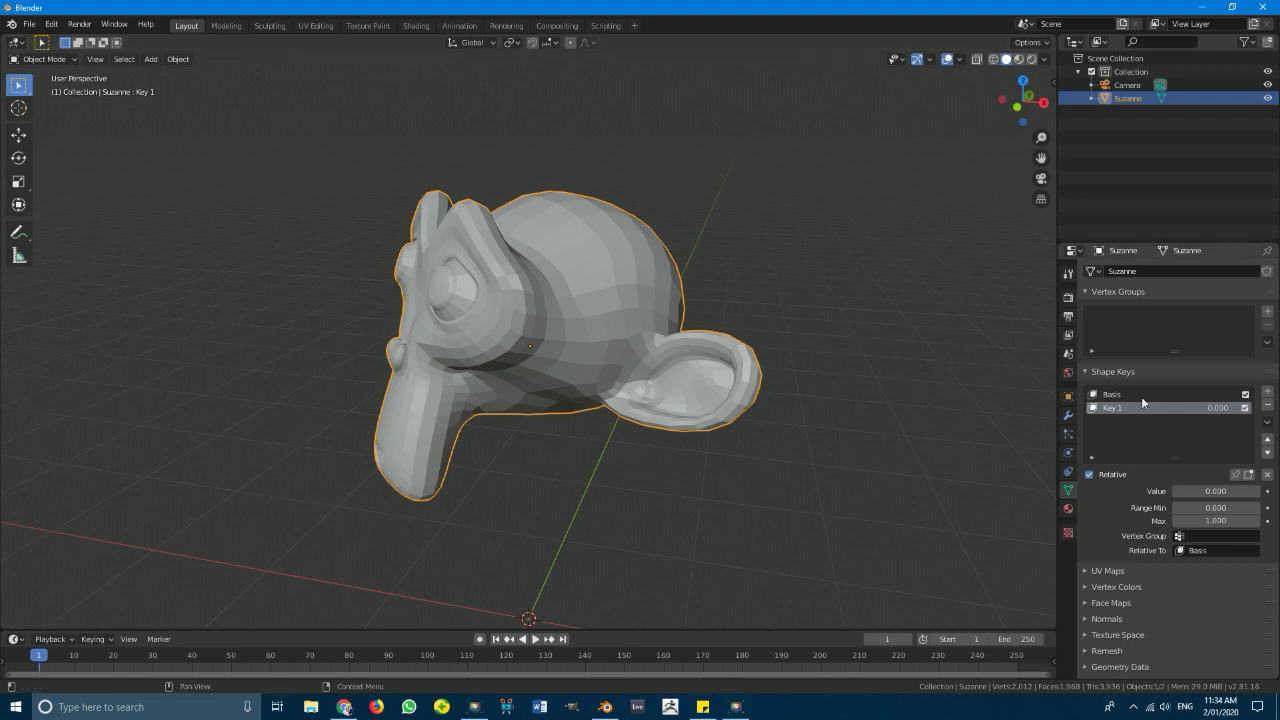
middle_drag(595, 276, 565, 257)
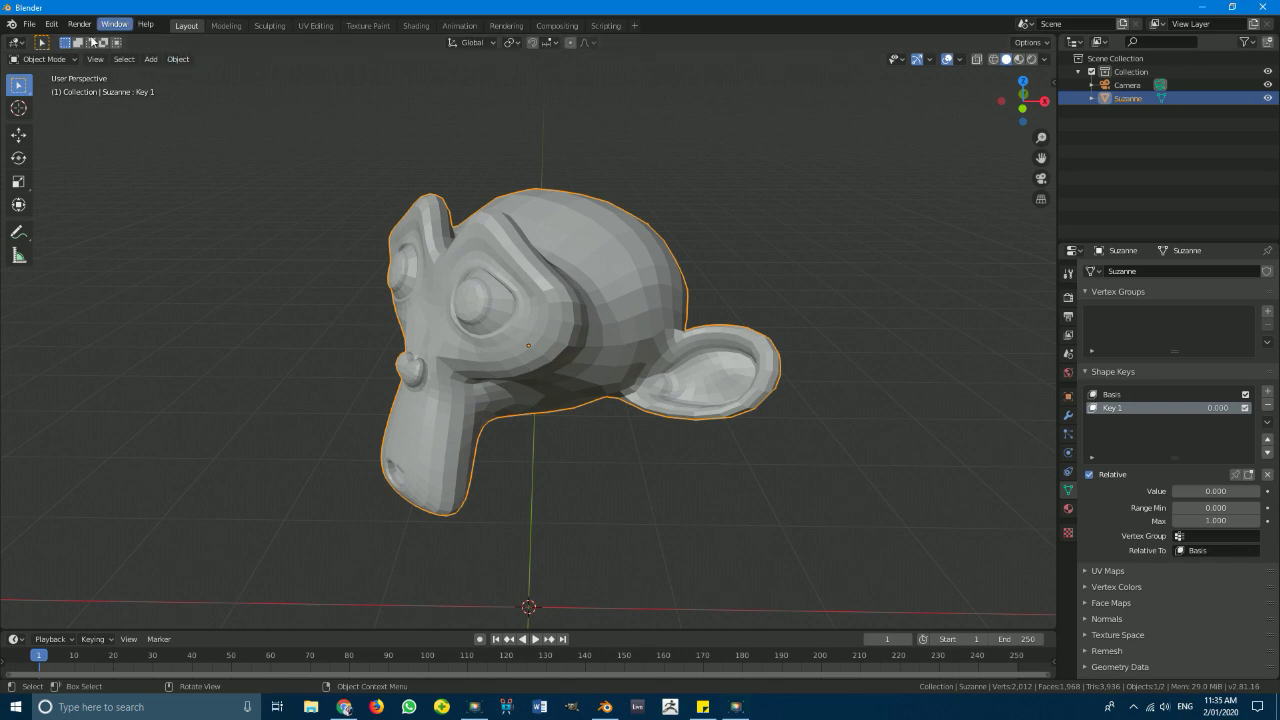
- Open the monkey head's second shape key in Edit Mode with nothing selected and look through the camera
click(38, 59)
click(42, 89)
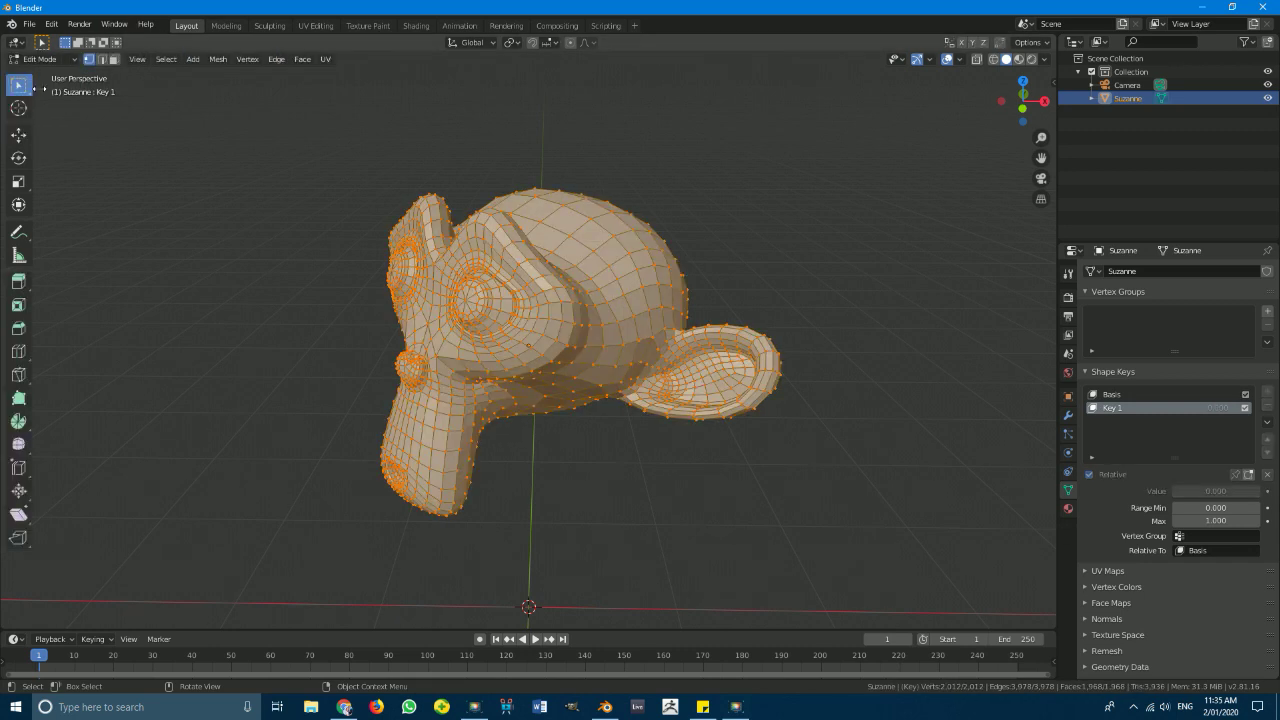
middle_drag(410, 340, 437, 334)
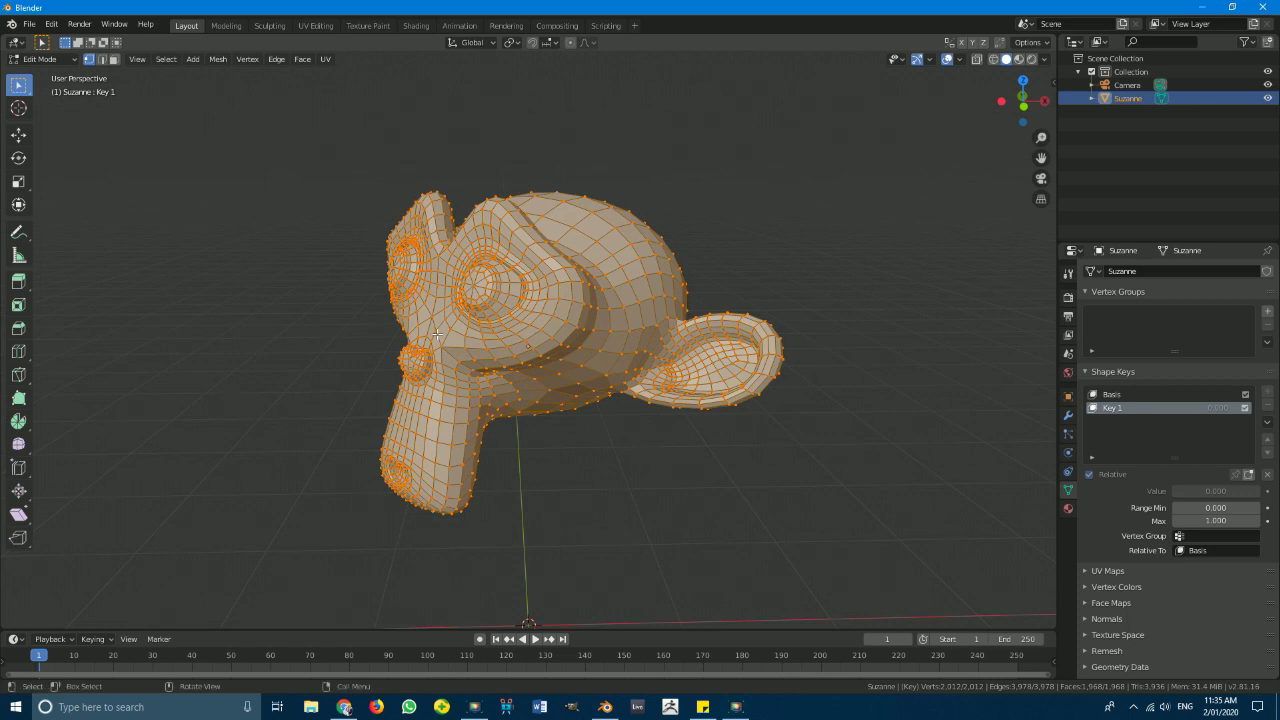
middle_drag(635, 388, 600, 382)
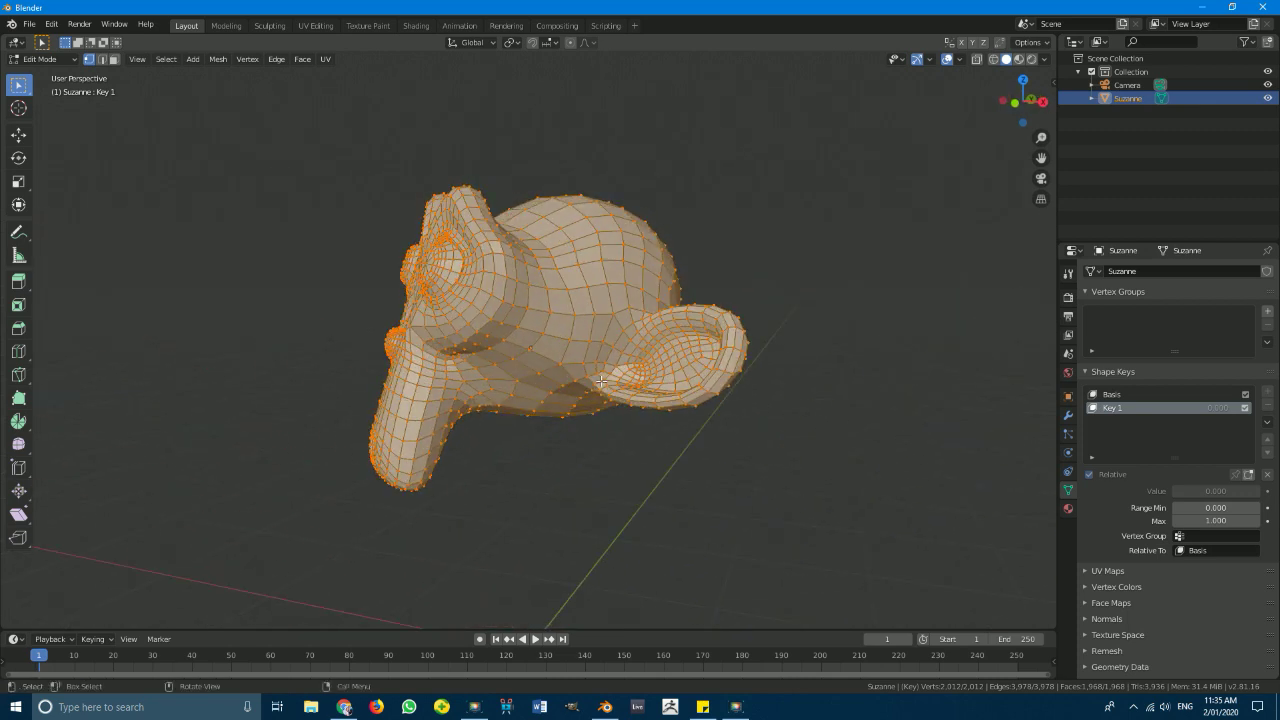
key(alt+a)
middle_drag(558, 430, 564, 408)
key(KP_0)
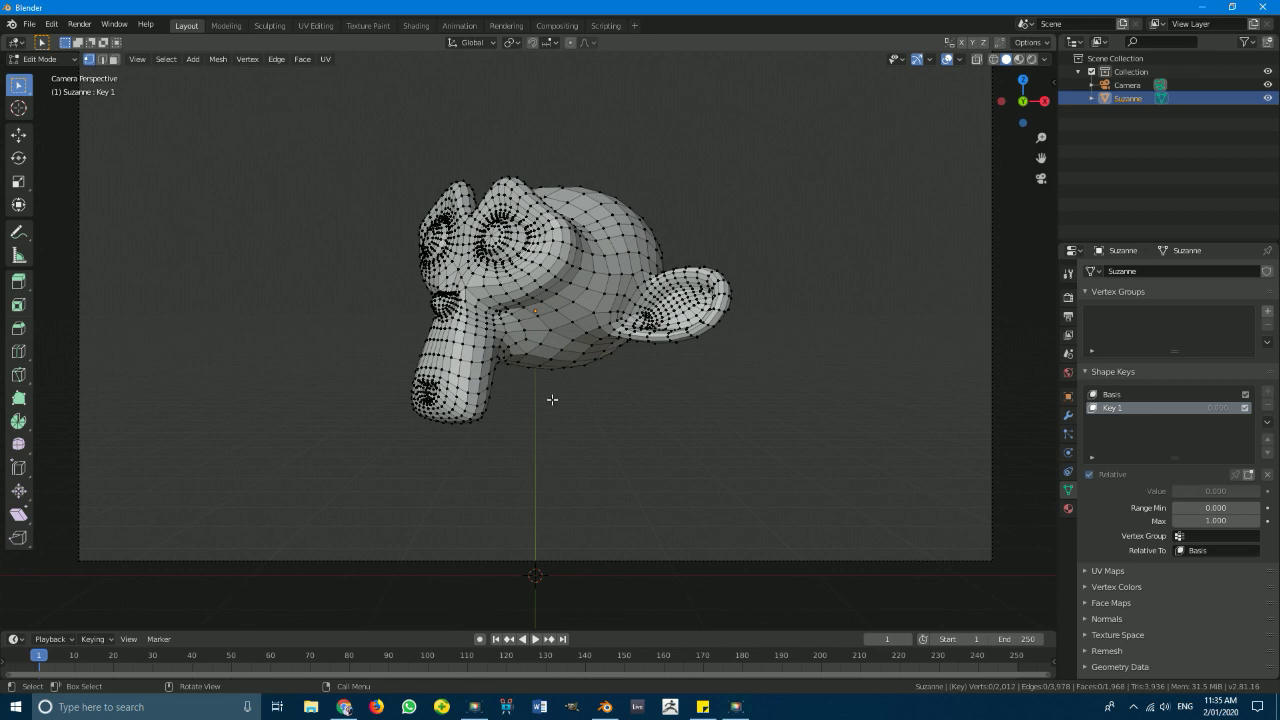
- Turn on proportional editing with the Random falloff
click(572, 43)
click(593, 43)
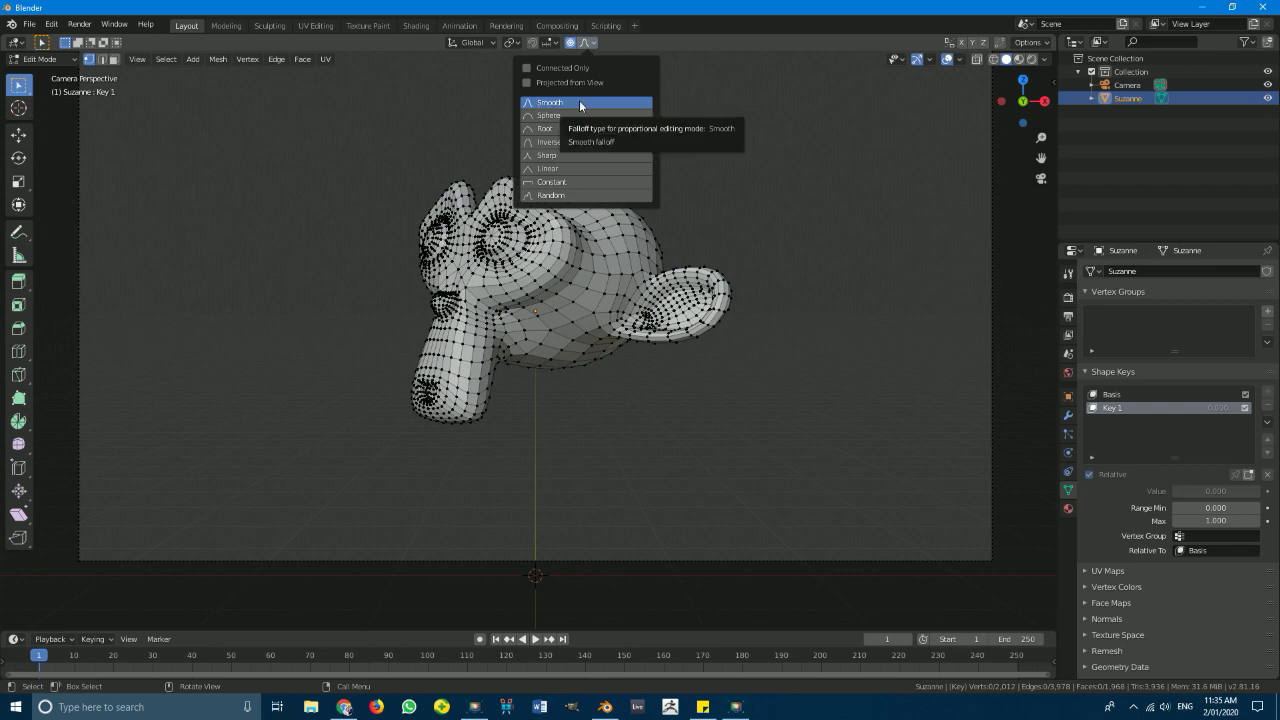
click(579, 195)
- Pull a vertex under the monkey's head down about 1.12 m along Z with a proportional size of 1.33, and return to Object Mode
scroll(545, 393, up, 2)
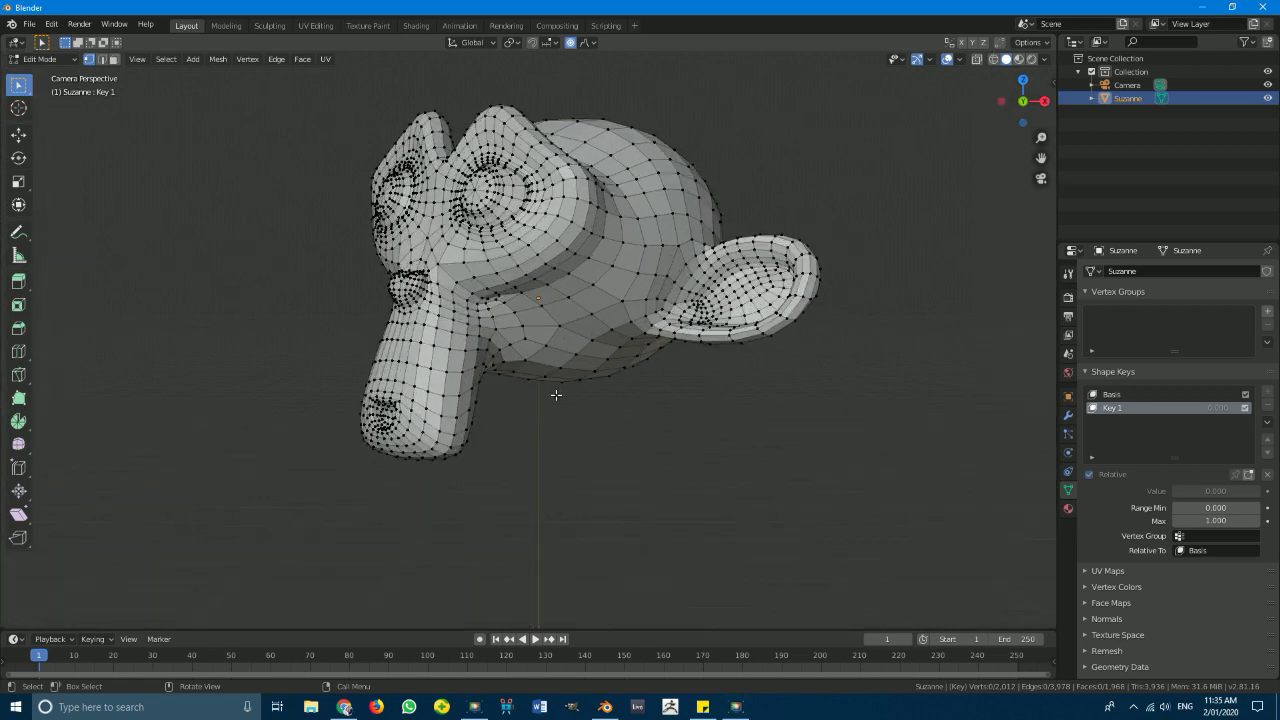
scroll(530, 381, down, 2)
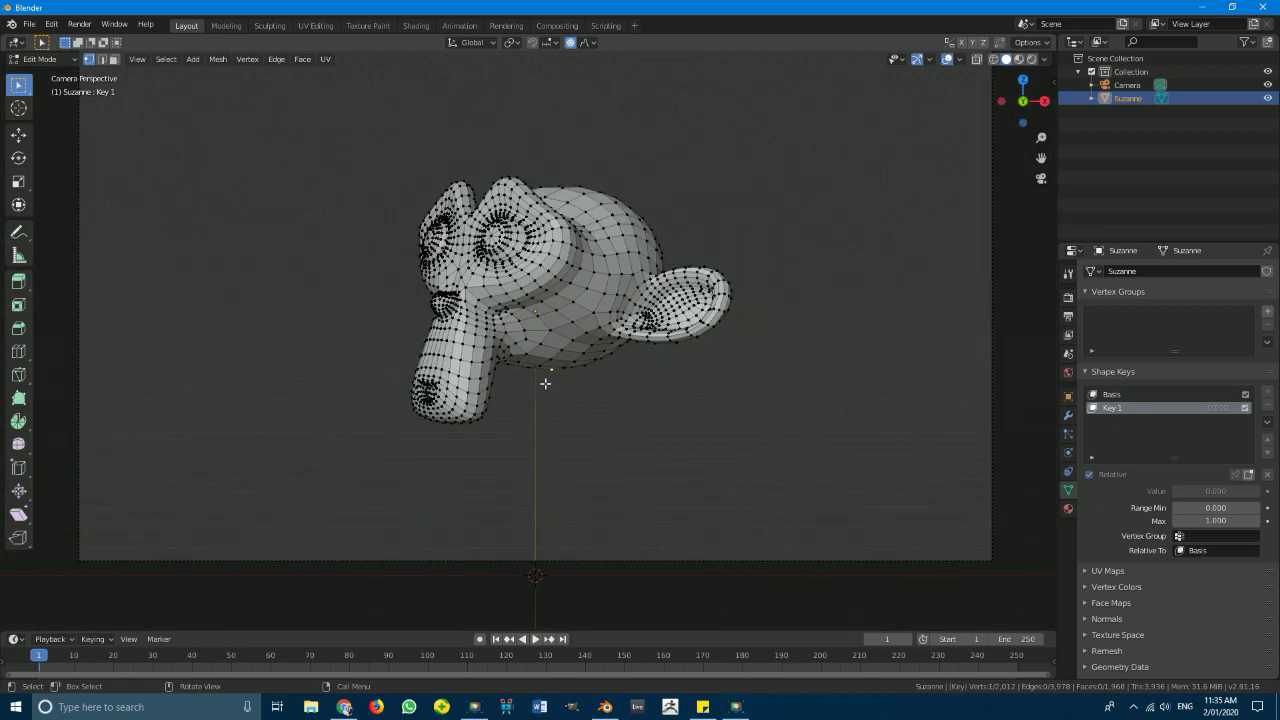
key(g)
key(z)
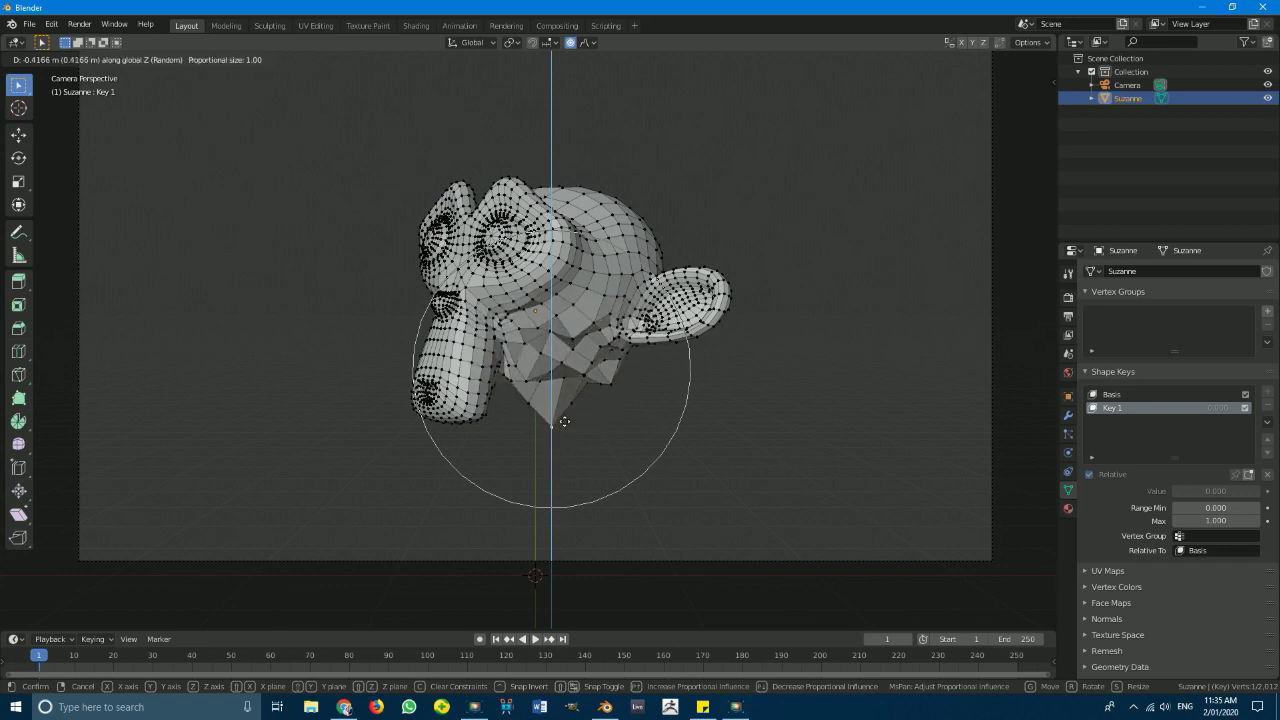
scroll(565, 404, up, 1)
scroll(572, 480, down, 3)
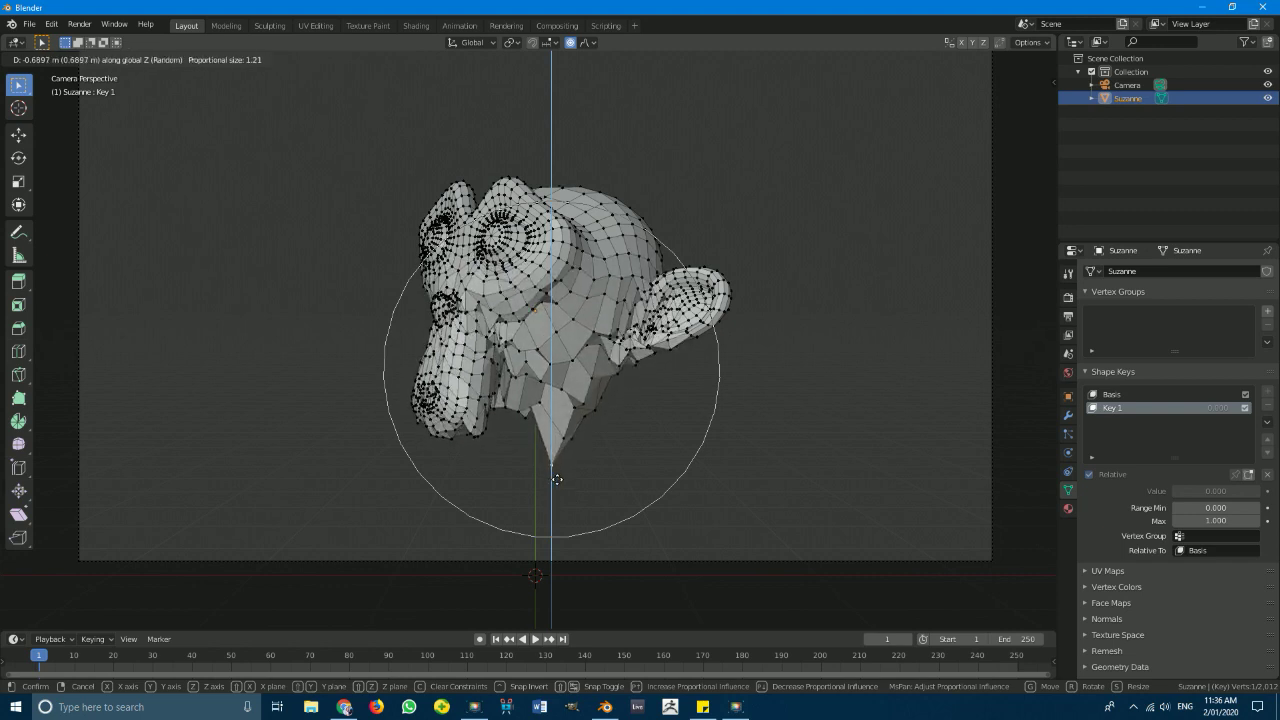
scroll(557, 490, down, 1)
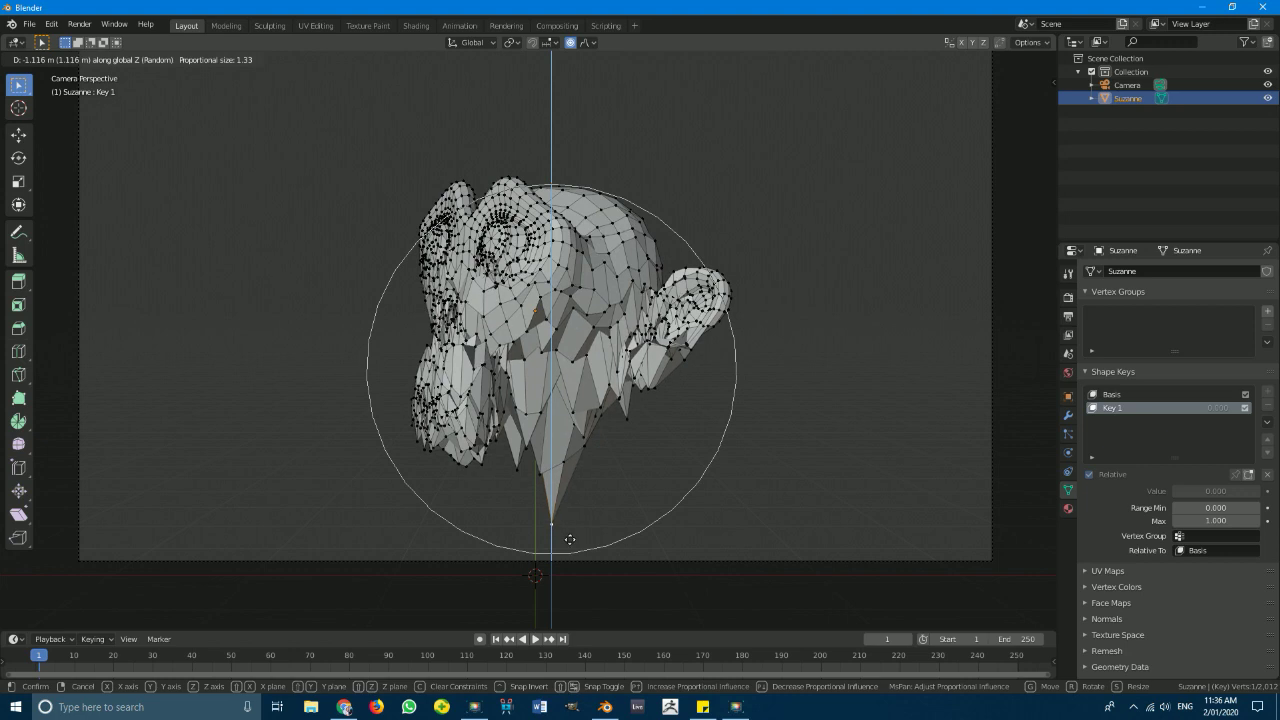
click(569, 539)
middle_drag(740, 356, 396, 281)
key(Tab)
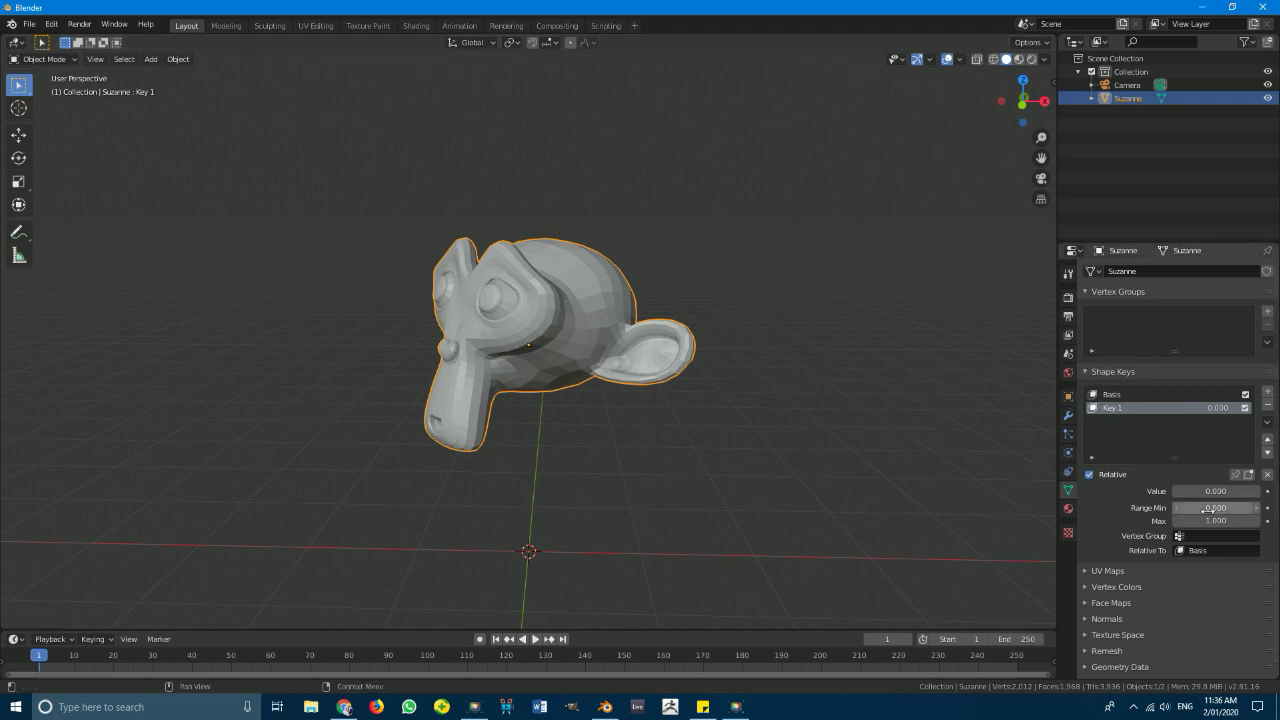
- Raise the value of shape key Key 1 to 1.000 and examine the deformed head
drag(1185, 490, 1262, 490)
middle_drag(731, 404, 720, 378)
middle_drag(322, 326, 637, 299)
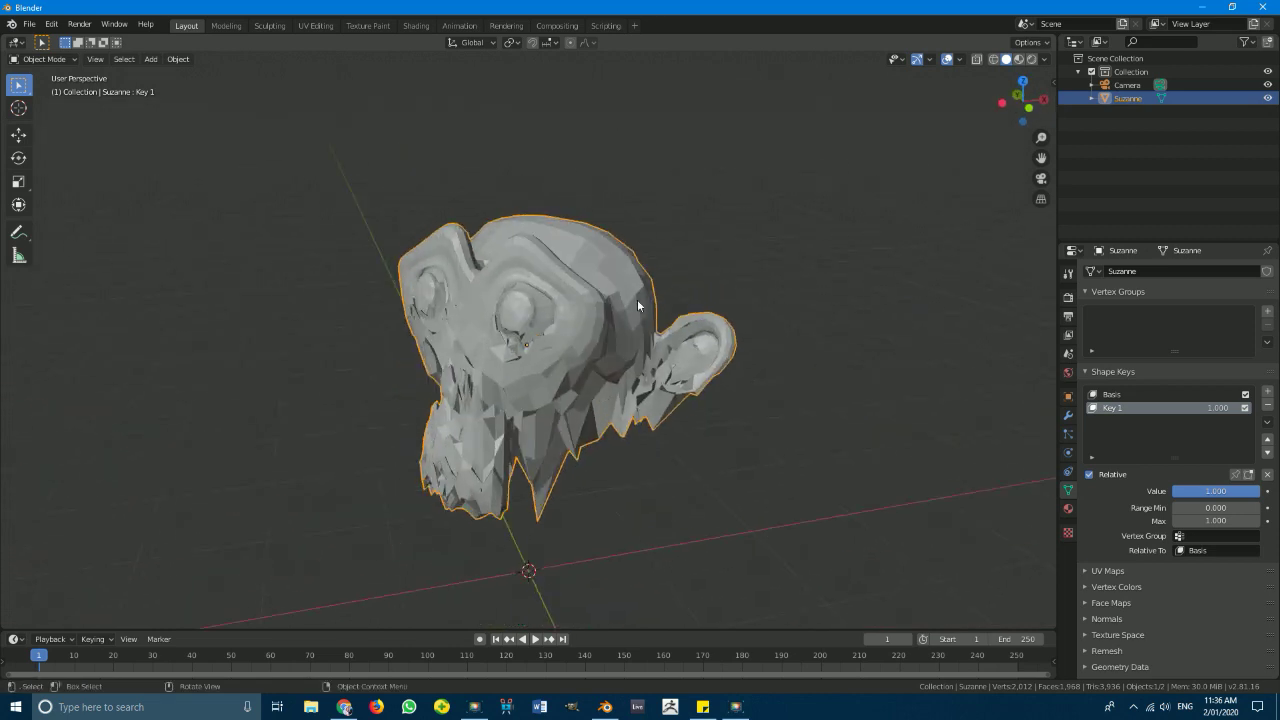
- Try Key 1 at a value of 0.5, and reset it to 0
drag(1236, 491, 1218, 491)
click(1236, 491)
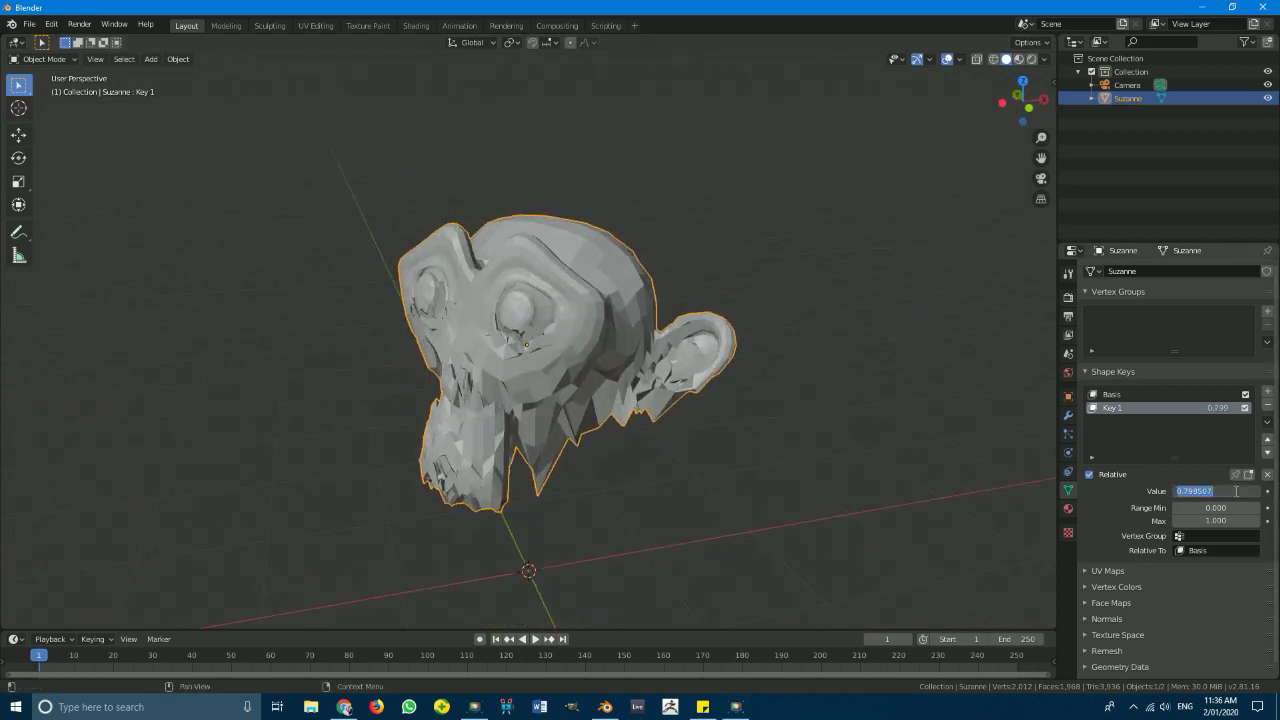
text(0.5)
key(Return)
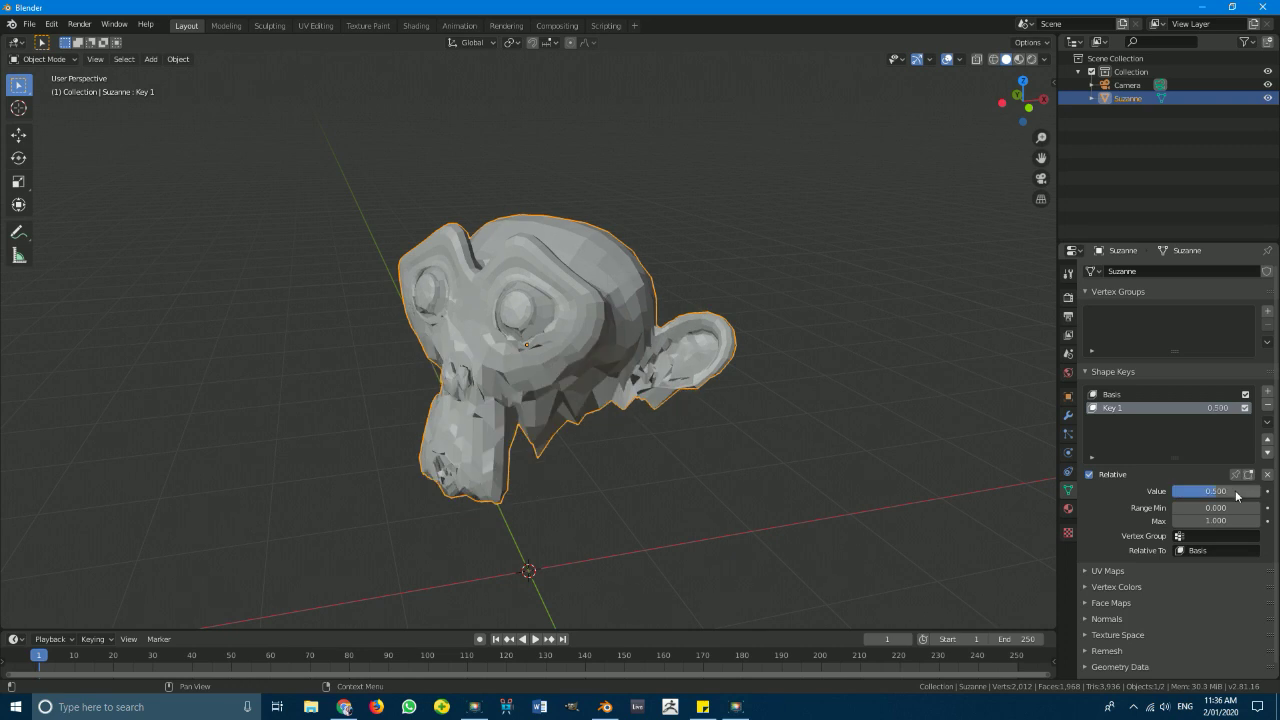
middle_drag(714, 443, 834, 423)
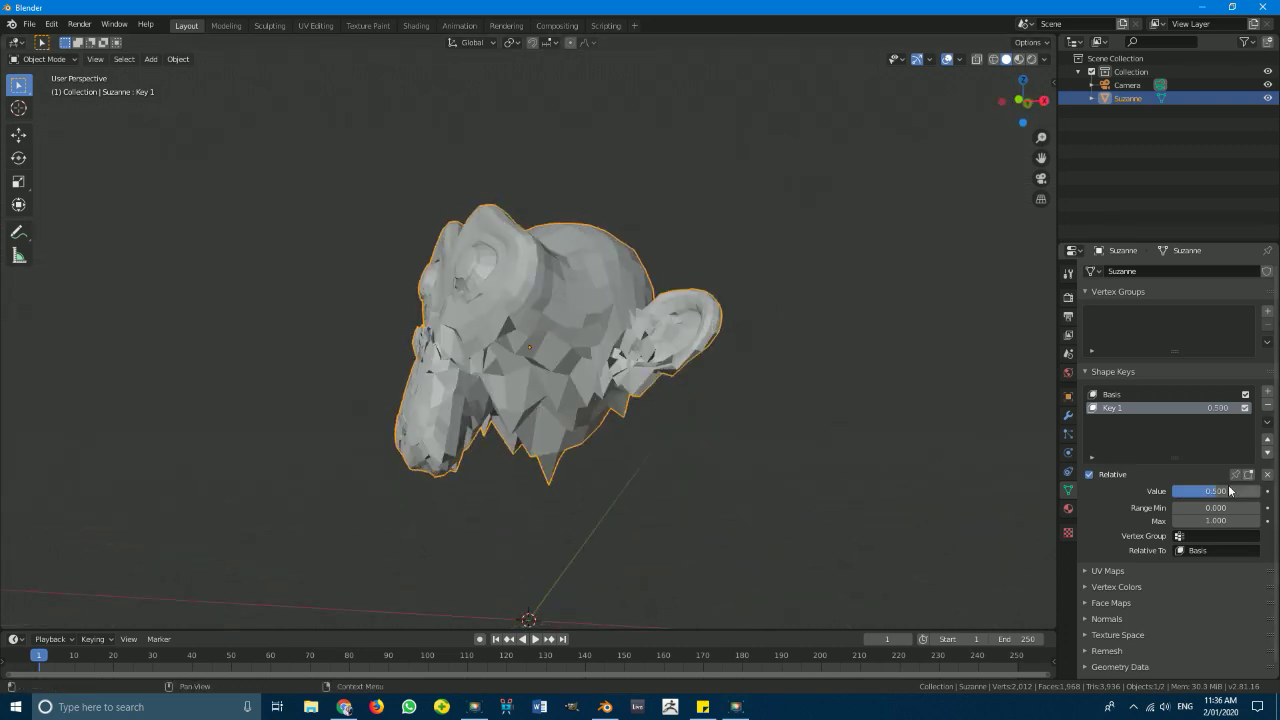
drag(1230, 491, 1186, 491)
middle_drag(980, 400, 950, 365)
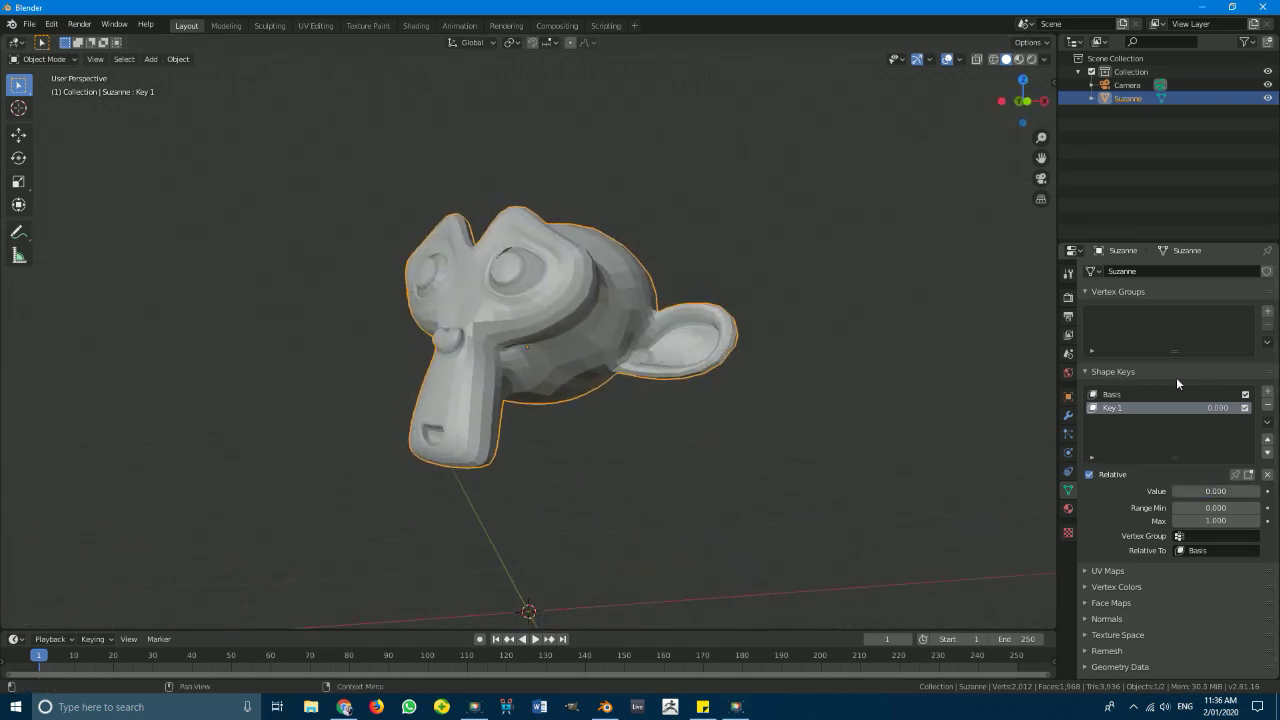
- Compare the Basis and Key 1 shape keys by switching the active one
click(1112, 396)
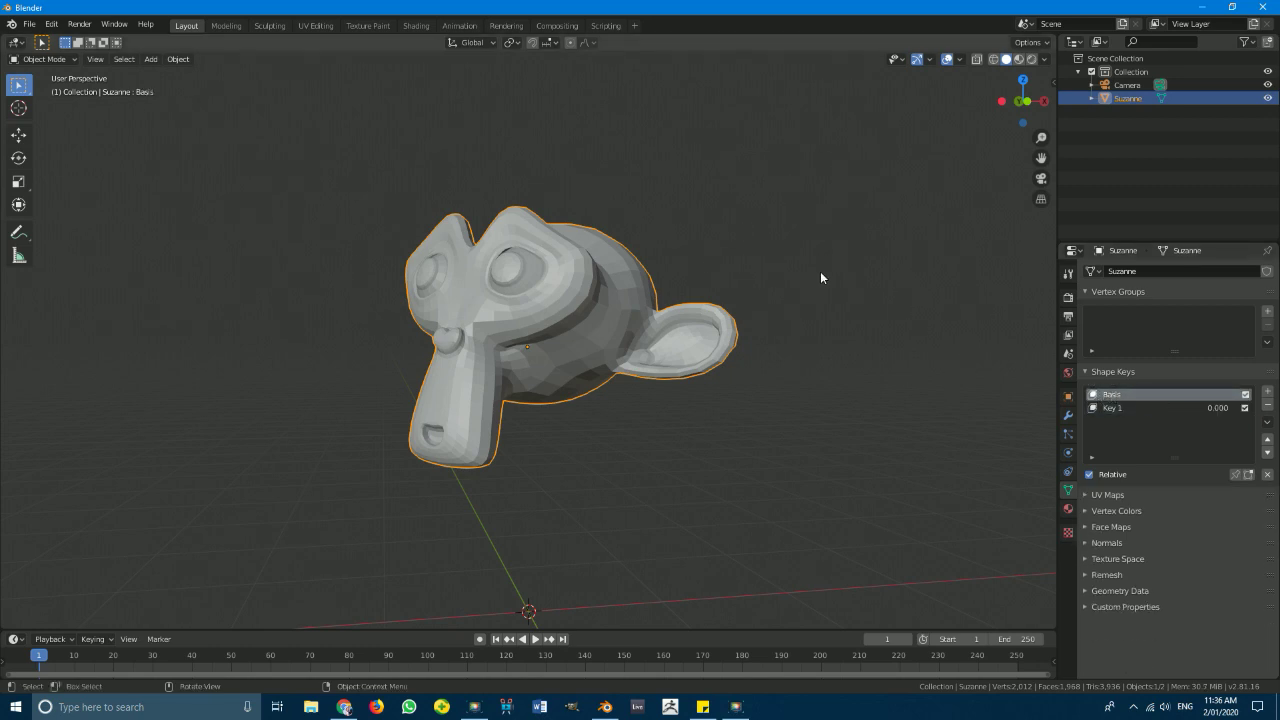
key(Tab)
key(Tab)
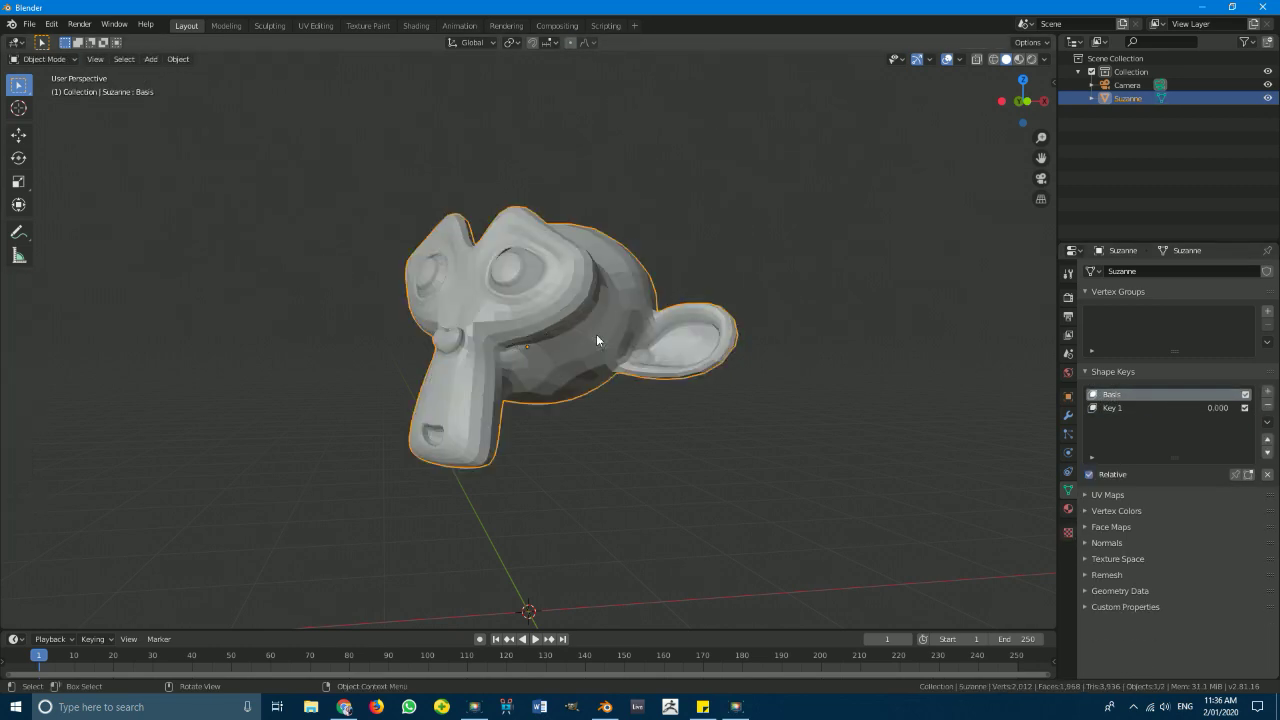
click(1118, 405)
click(1118, 396)
click(1122, 409)
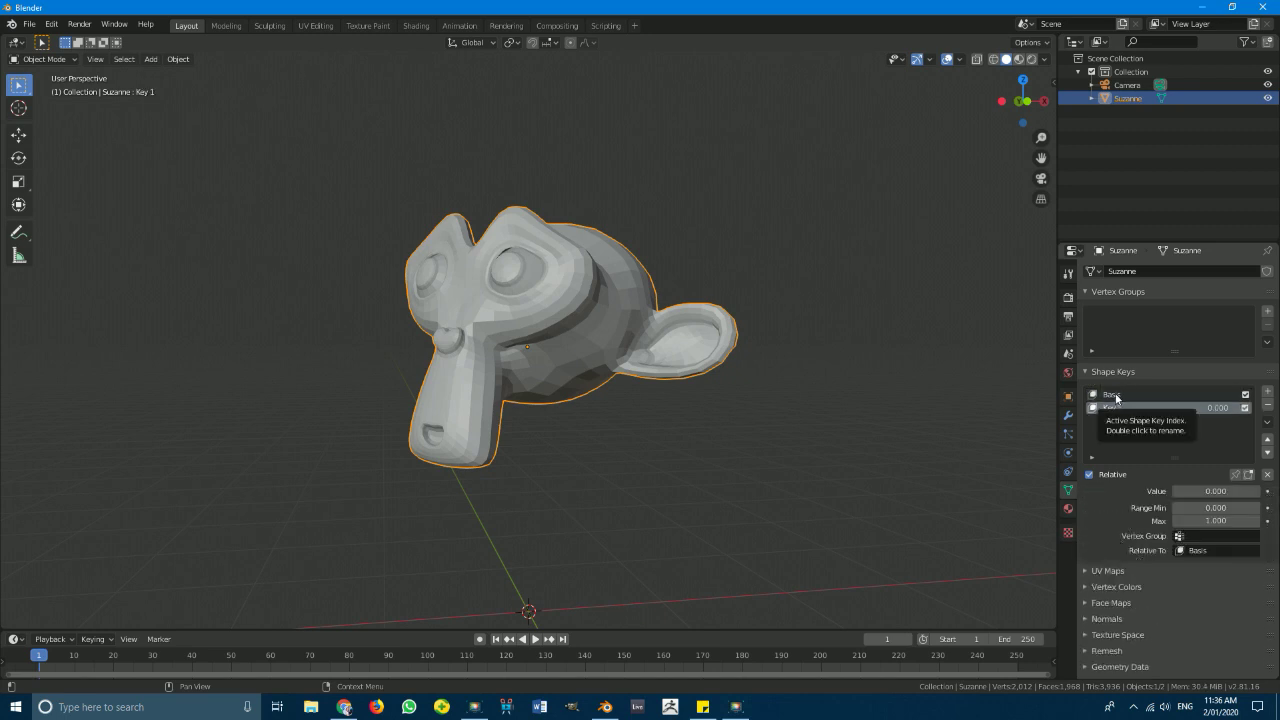
click(1120, 394)
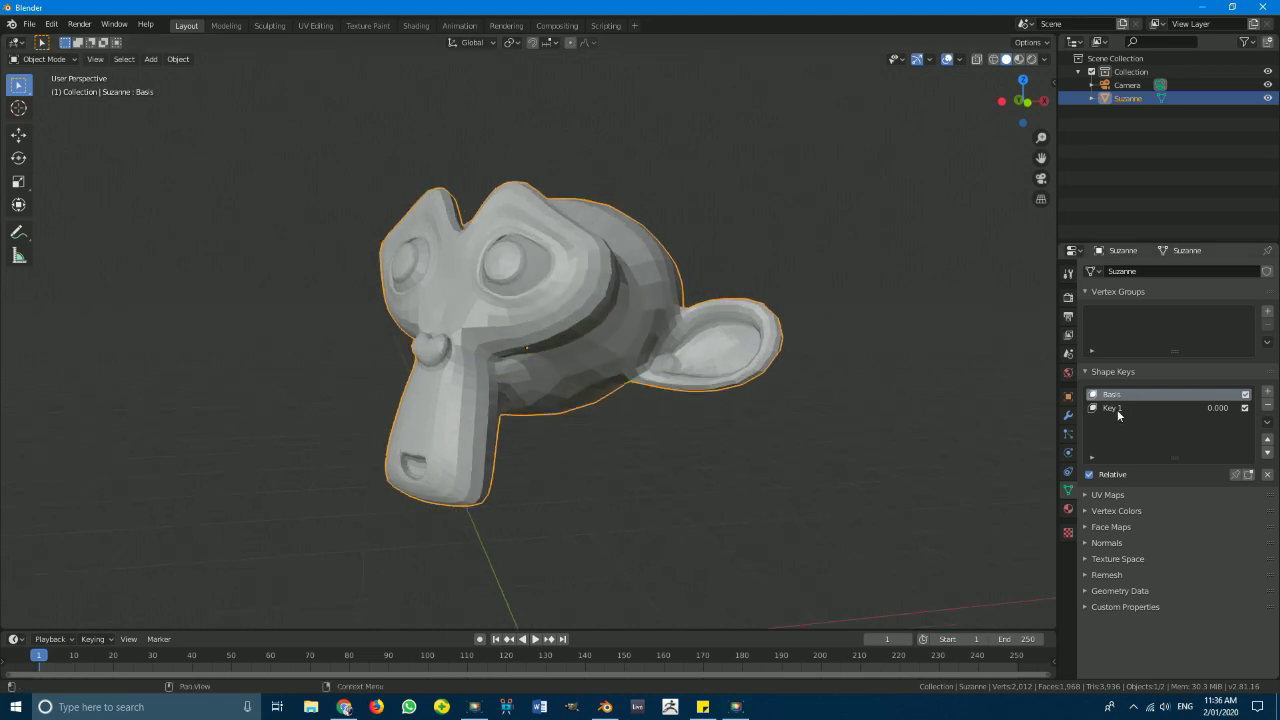
- Set the Key 1 value to 1.000 and view the deformed head from the front in Object Mode
click(1118, 408)
drag(1215, 491, 1258, 491)
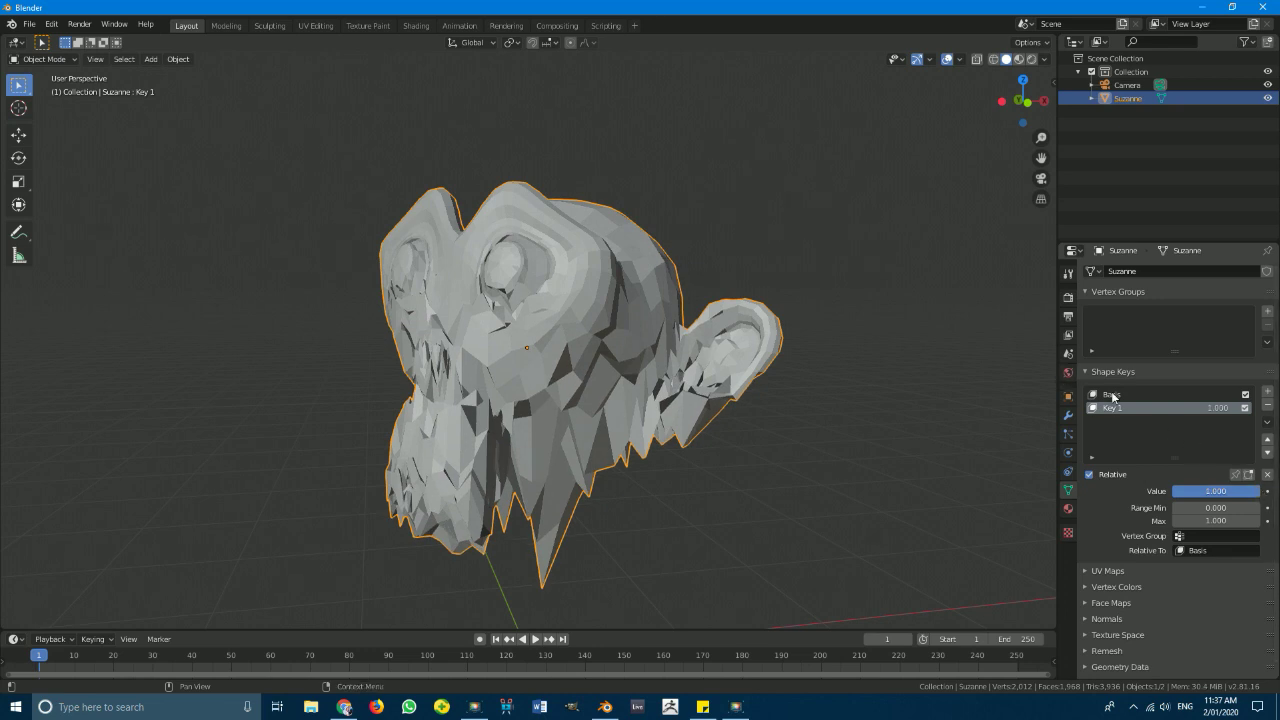
middle_drag(1028, 407, 677, 326)
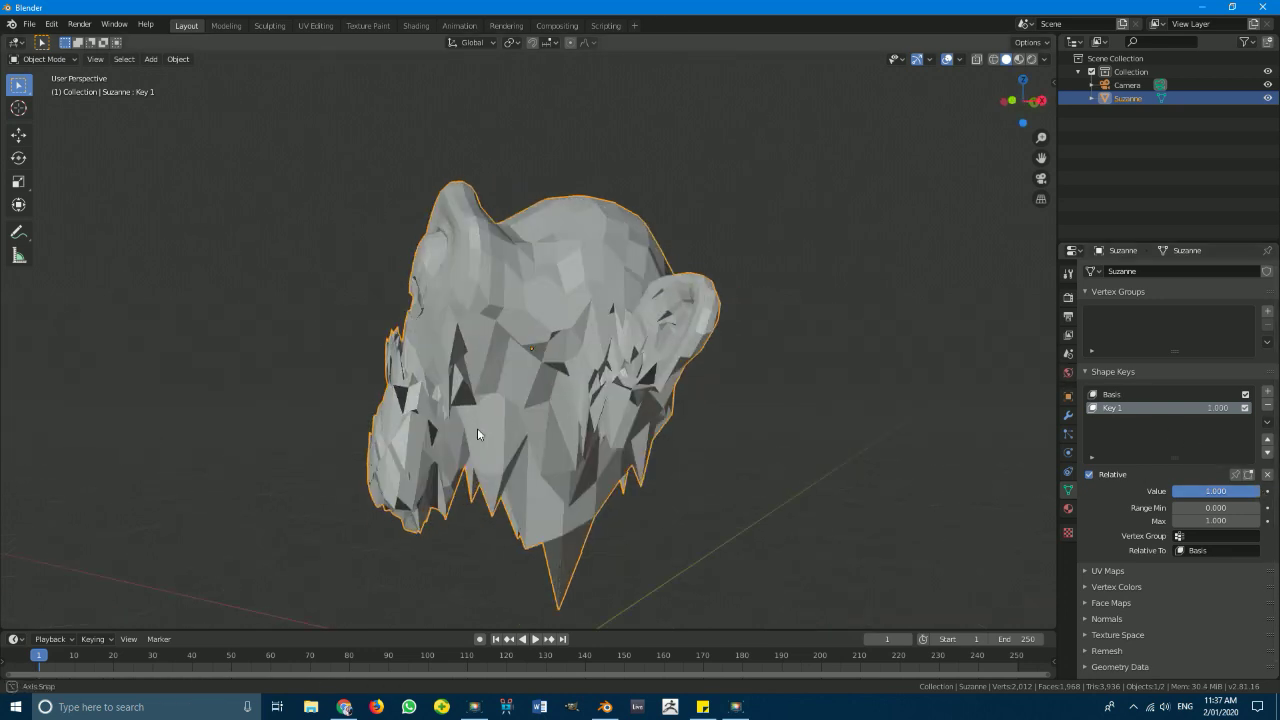
middle_drag(477, 428, 737, 443)
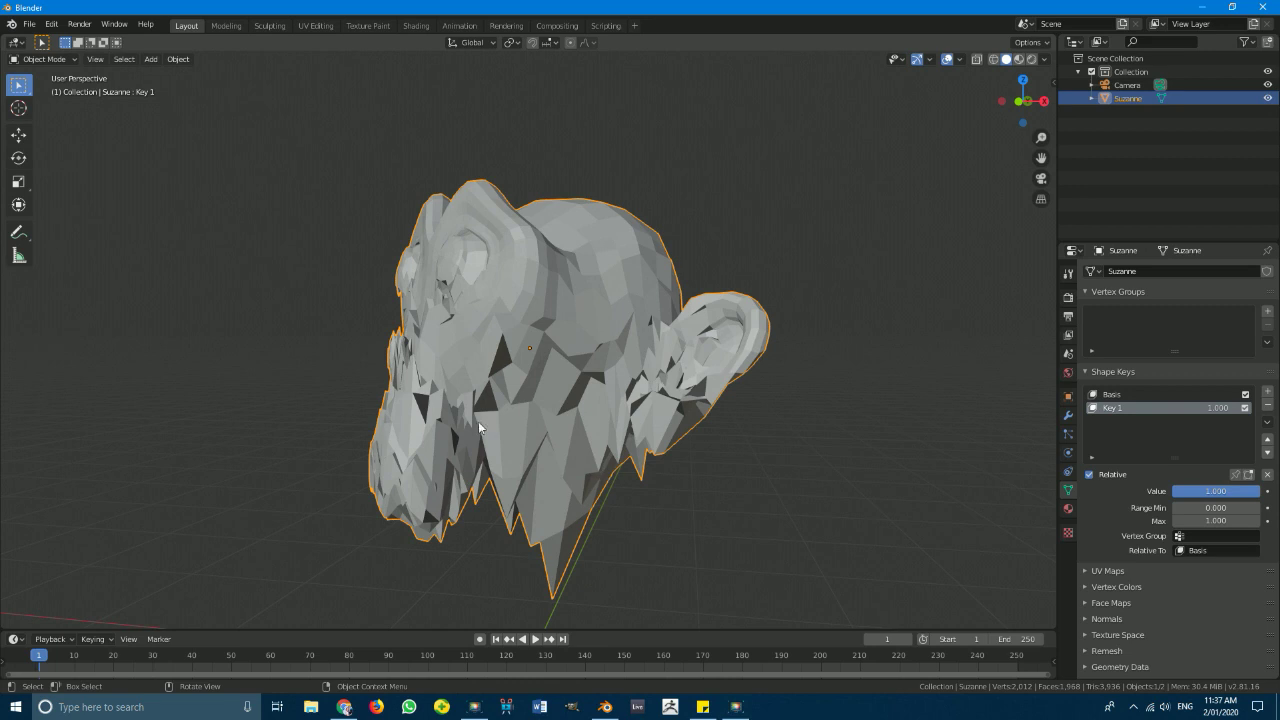
key(Tab)
middle_drag(478, 421, 694, 416)
key(KP_1)
key(Tab)
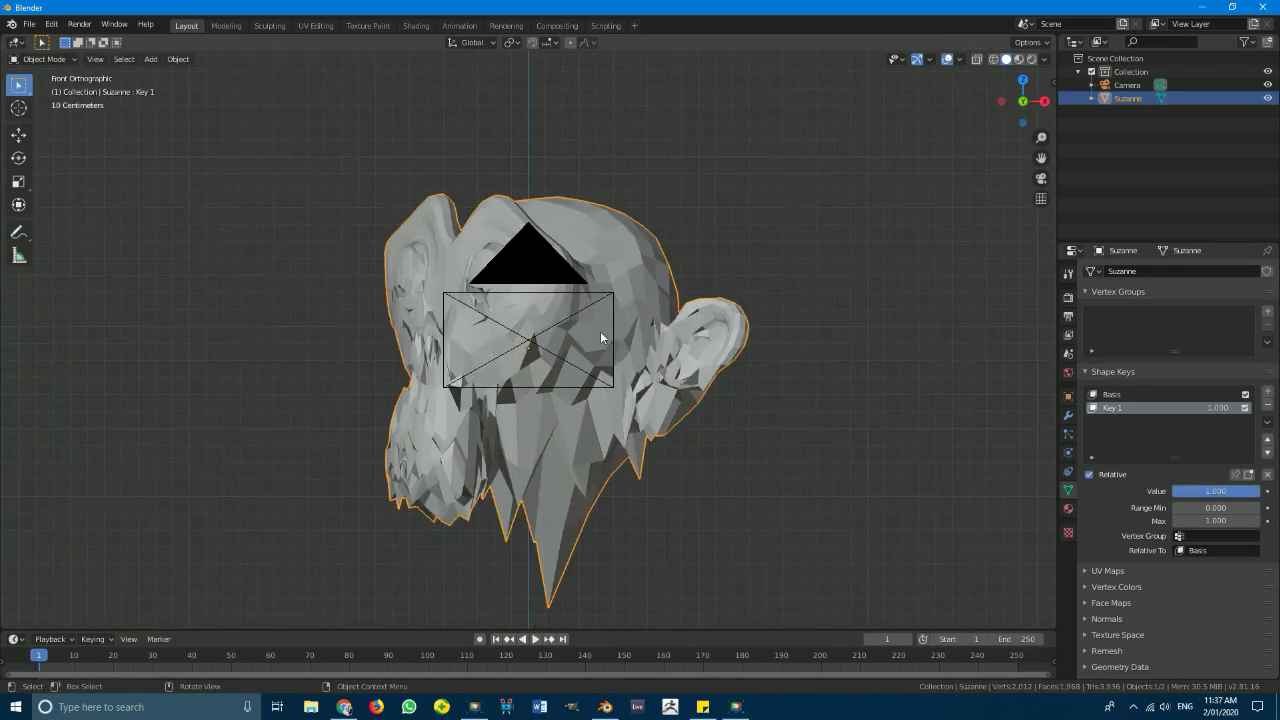
scroll(650, 316, down, 2)
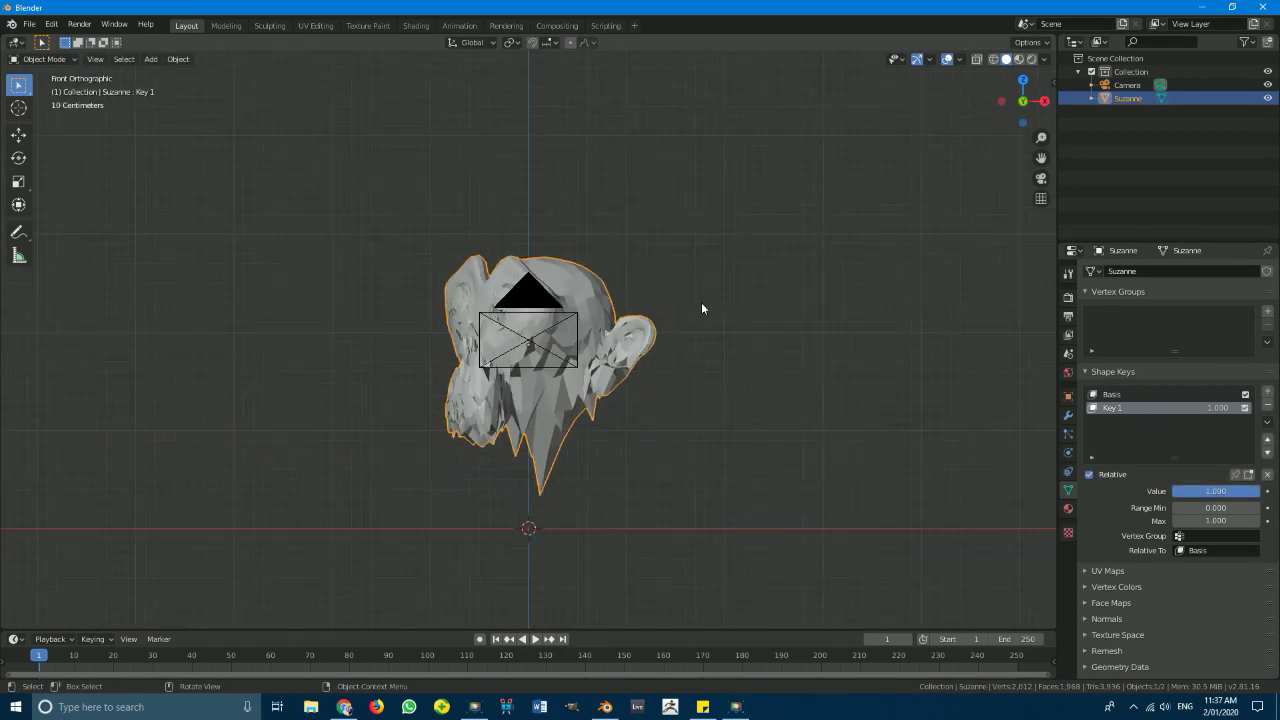
- Add a Catmull-Clark Subdivision Surface modifier to the deformed monkey head with 2 viewport subdivisions
click(1070, 414)
click(1112, 271)
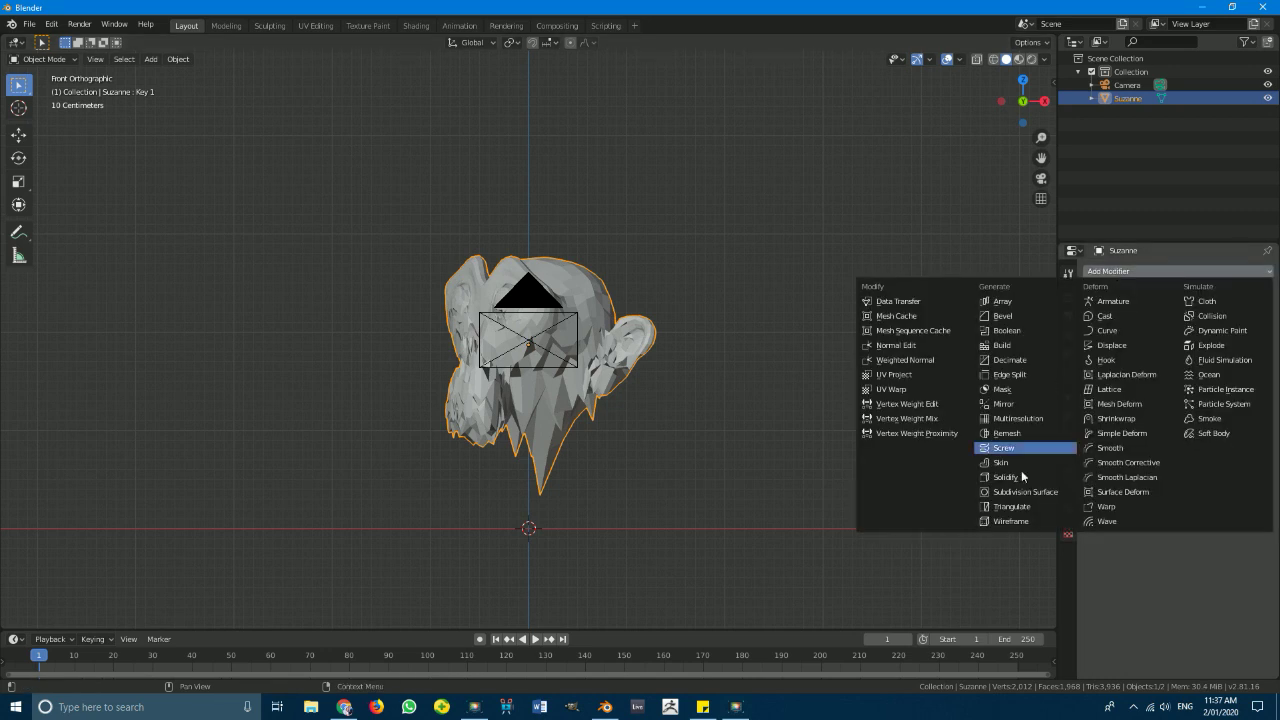
click(1044, 493)
middle_drag(879, 464, 682, 380)
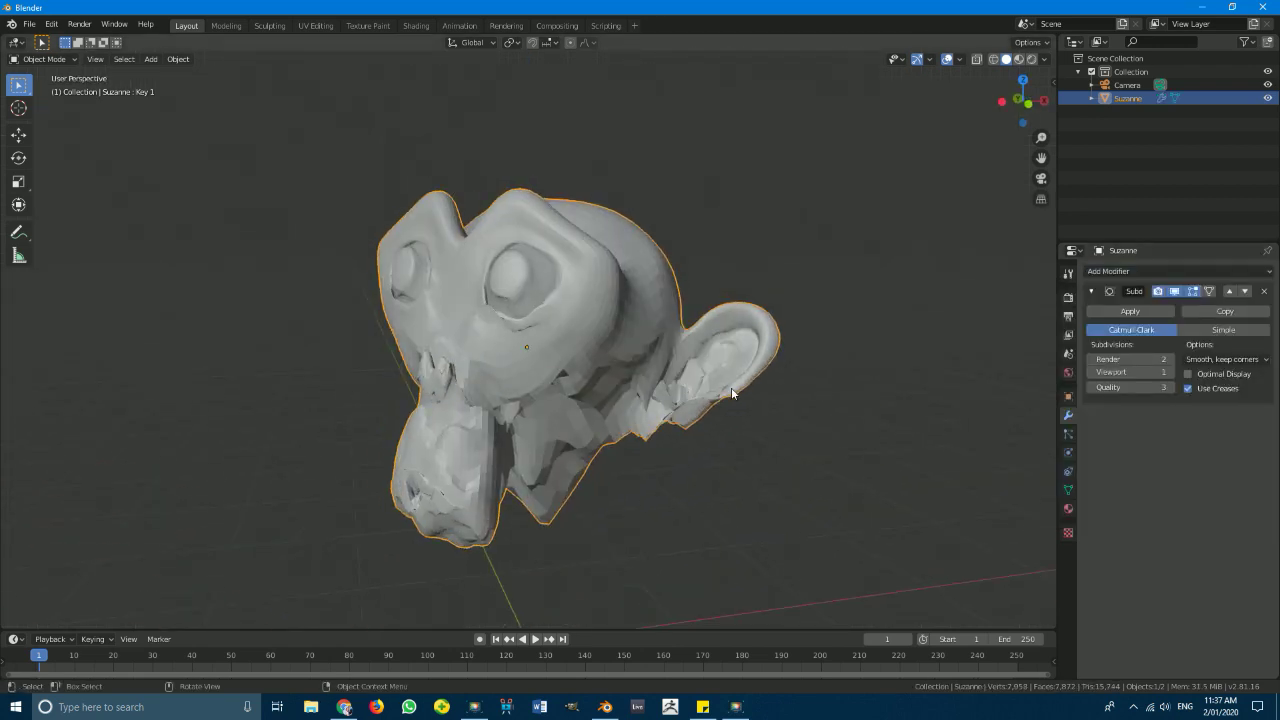
click(1161, 372)
text(3)
key(Return)
mouse_move(790, 400)
middle_down()
mouse_move(735, 410)
mouse_move(770, 410)
middle_up()
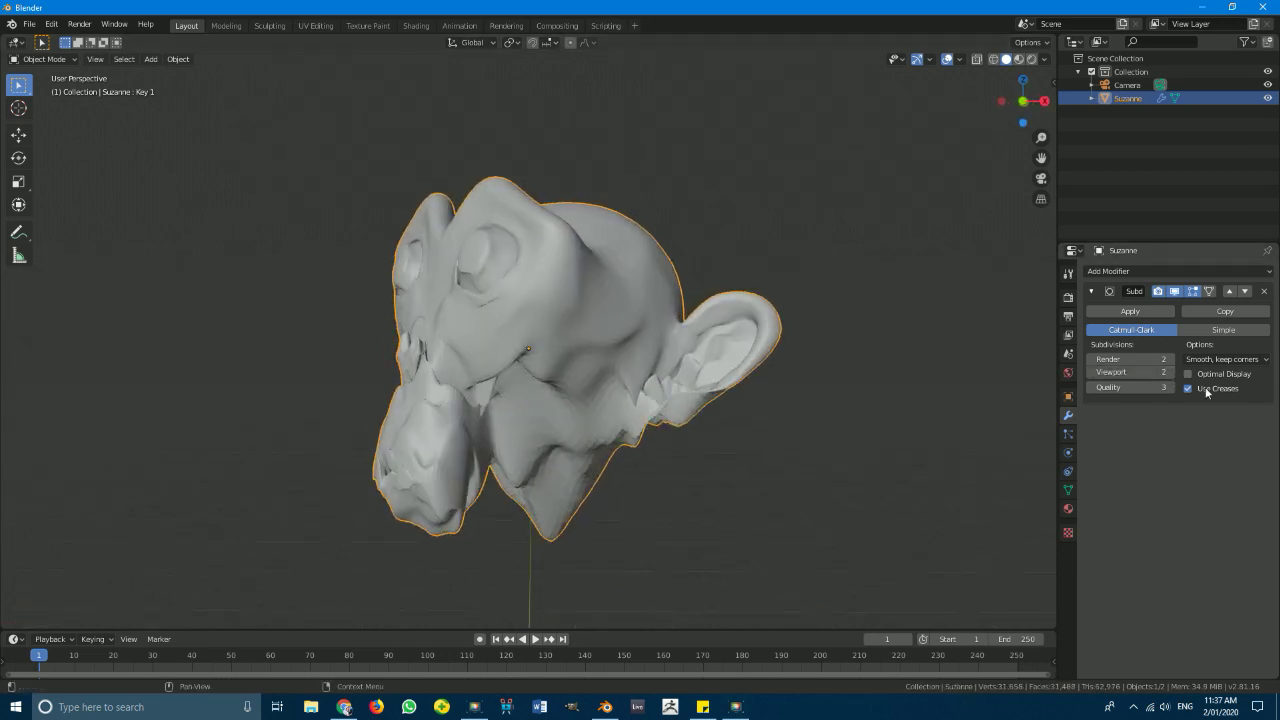
- Shade the monkey head smooth and check its framing through the camera
click(178, 59)
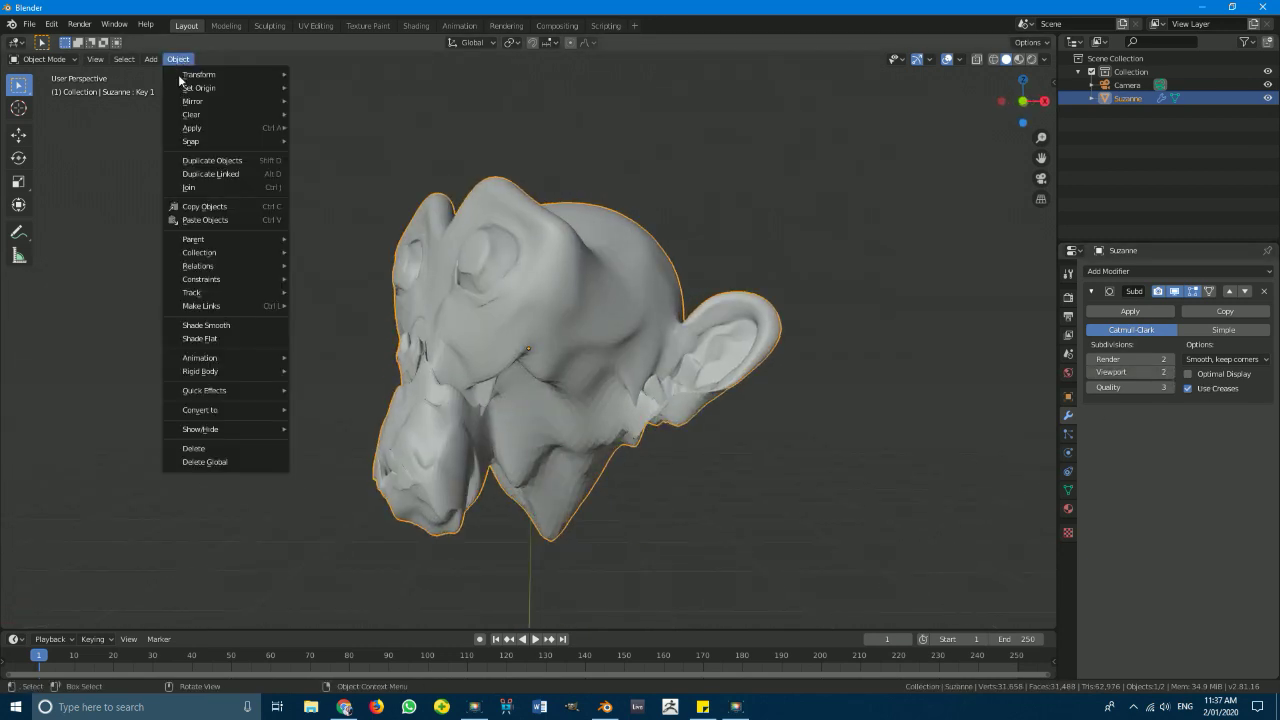
click(206, 325)
mouse_move(616, 437)
middle_down()
mouse_move(723, 403)
mouse_move(608, 393)
mouse_move(640, 386)
middle_up()
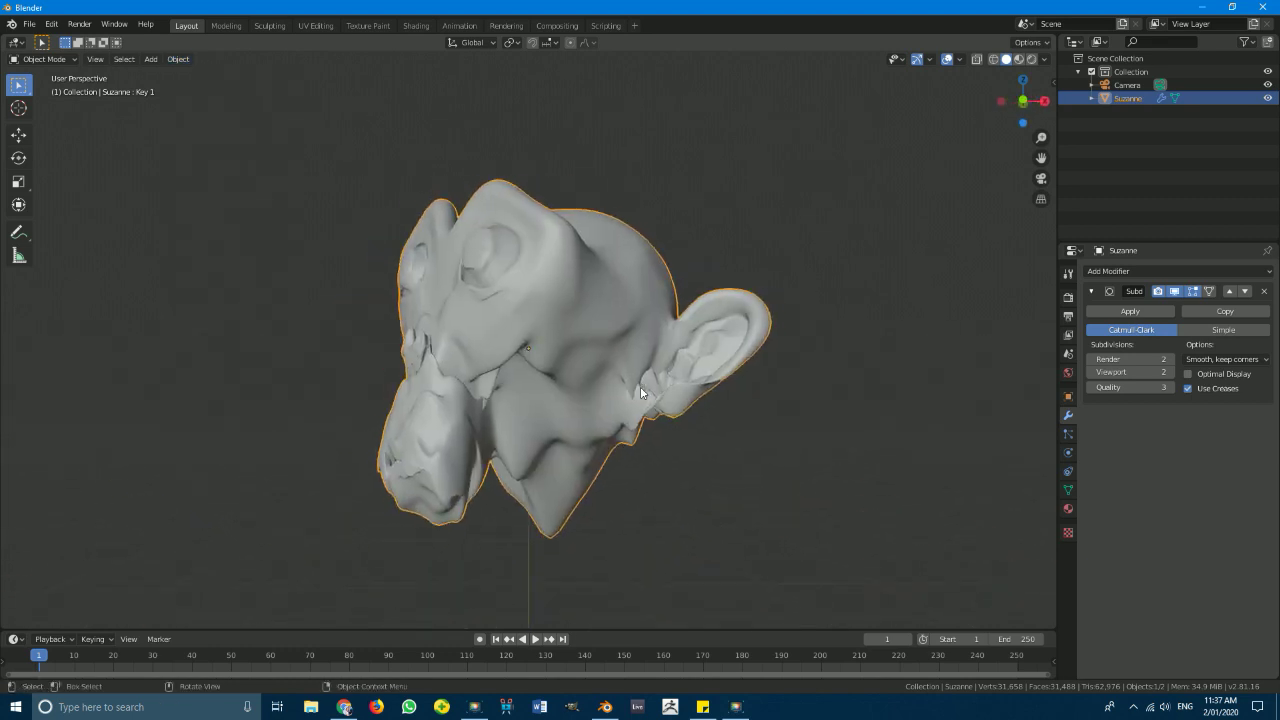
key(KP_0)
scroll(594, 234, down, 3)
scroll(594, 234, up, 2)
scroll(594, 234, down, 1)
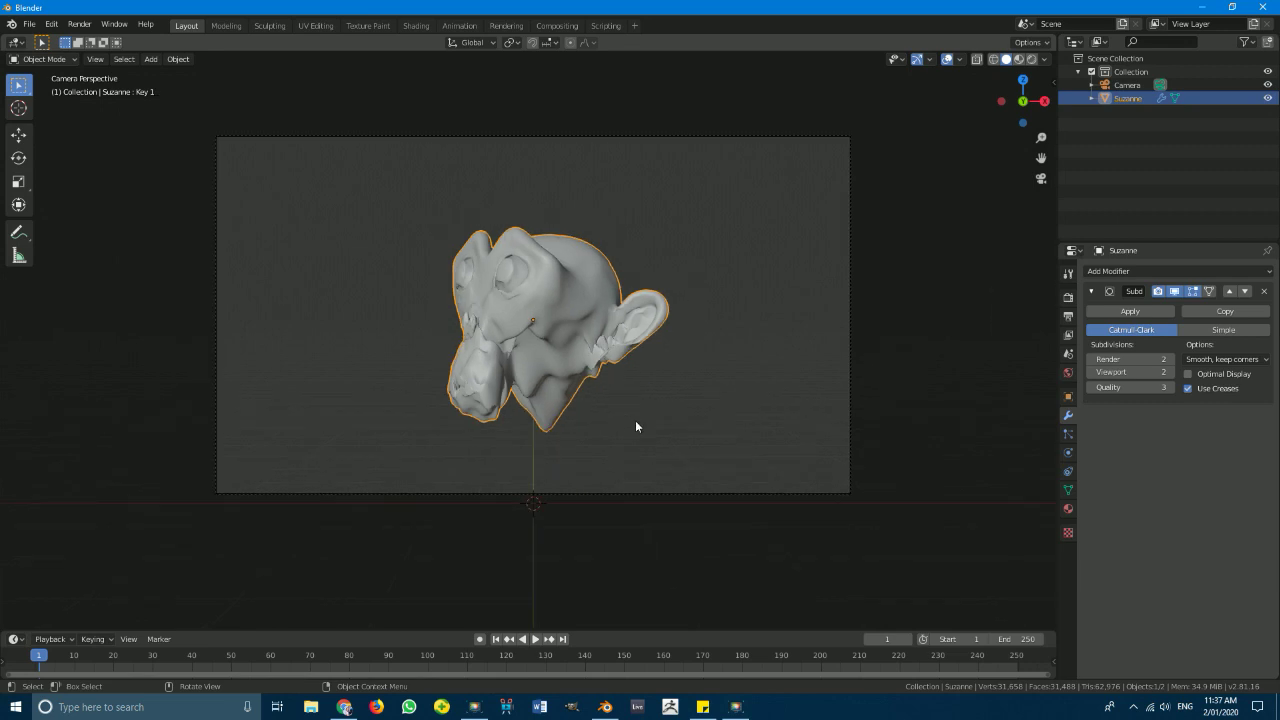
middle_drag(619, 416, 591, 414)
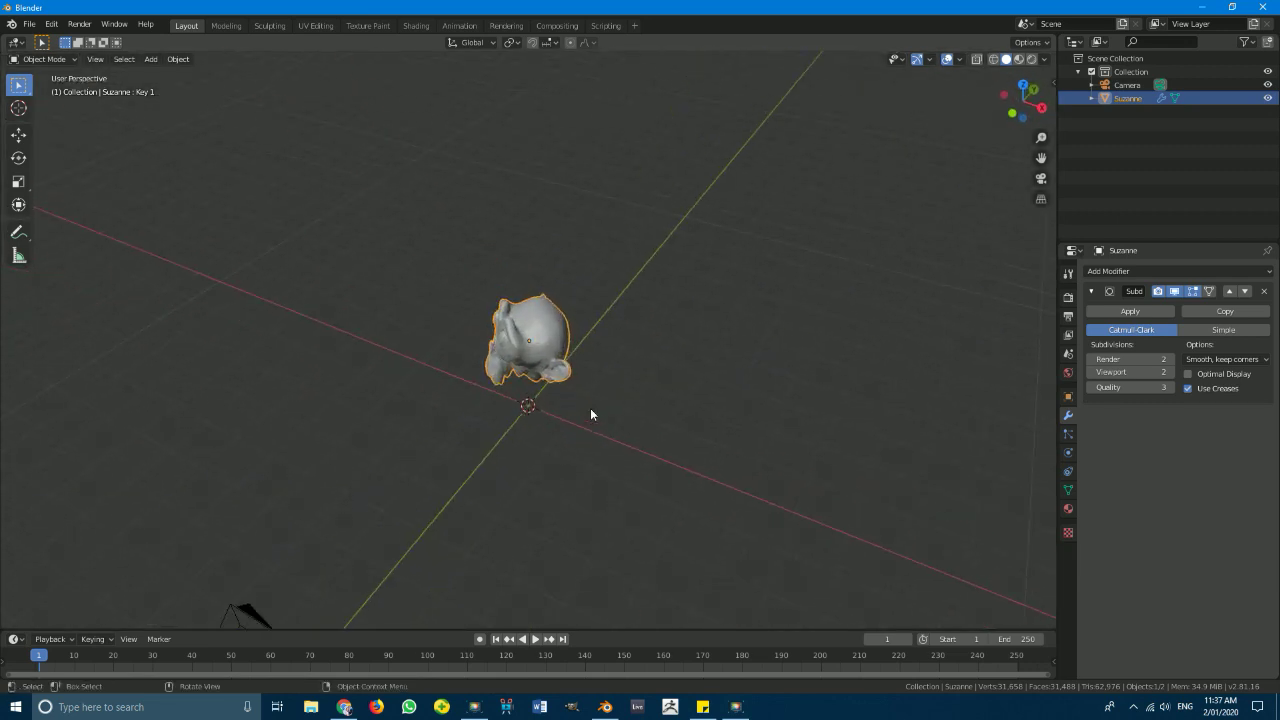
- Add a plane beneath the monkey head and scale it up into a large floor
key(shift+a)
mouse_move(557, 221)
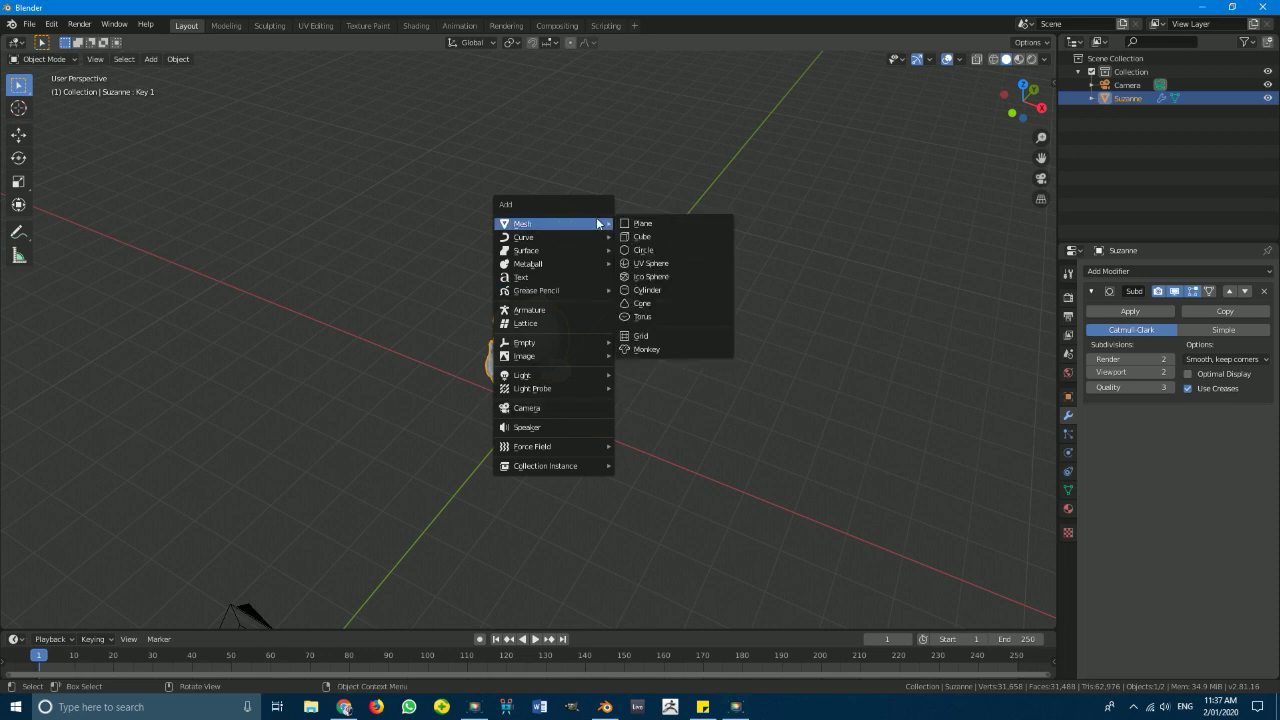
click(650, 223)
key(s)
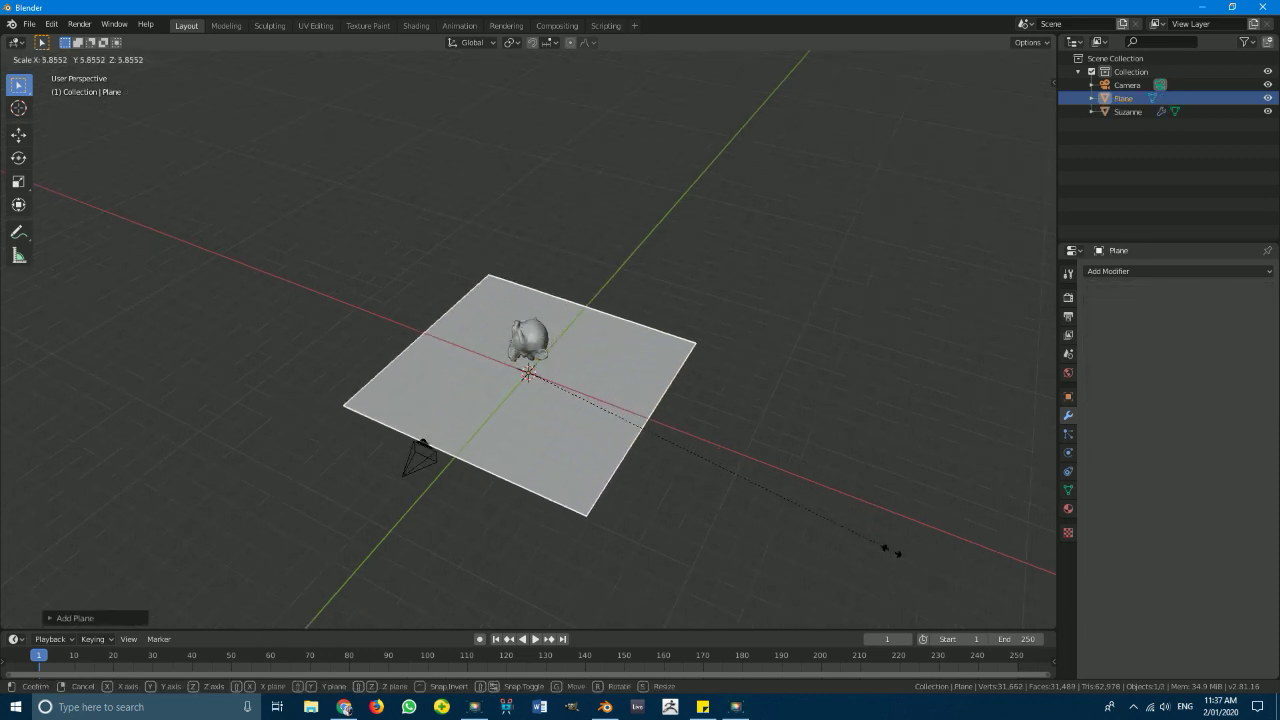
click(1010, 612)
middle_drag(697, 393, 659, 390)
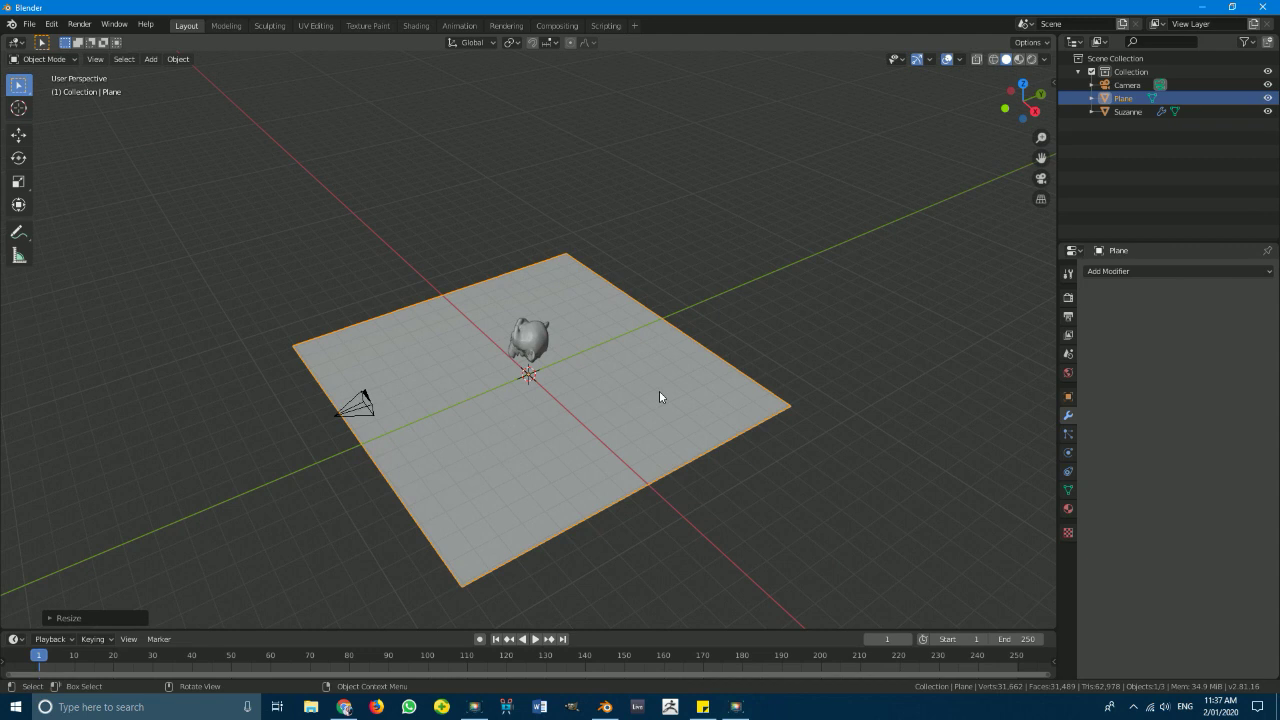
- Extrude the plane's rear edge up and backward in side view to form a sloped backdrop behind the head
key(Tab)
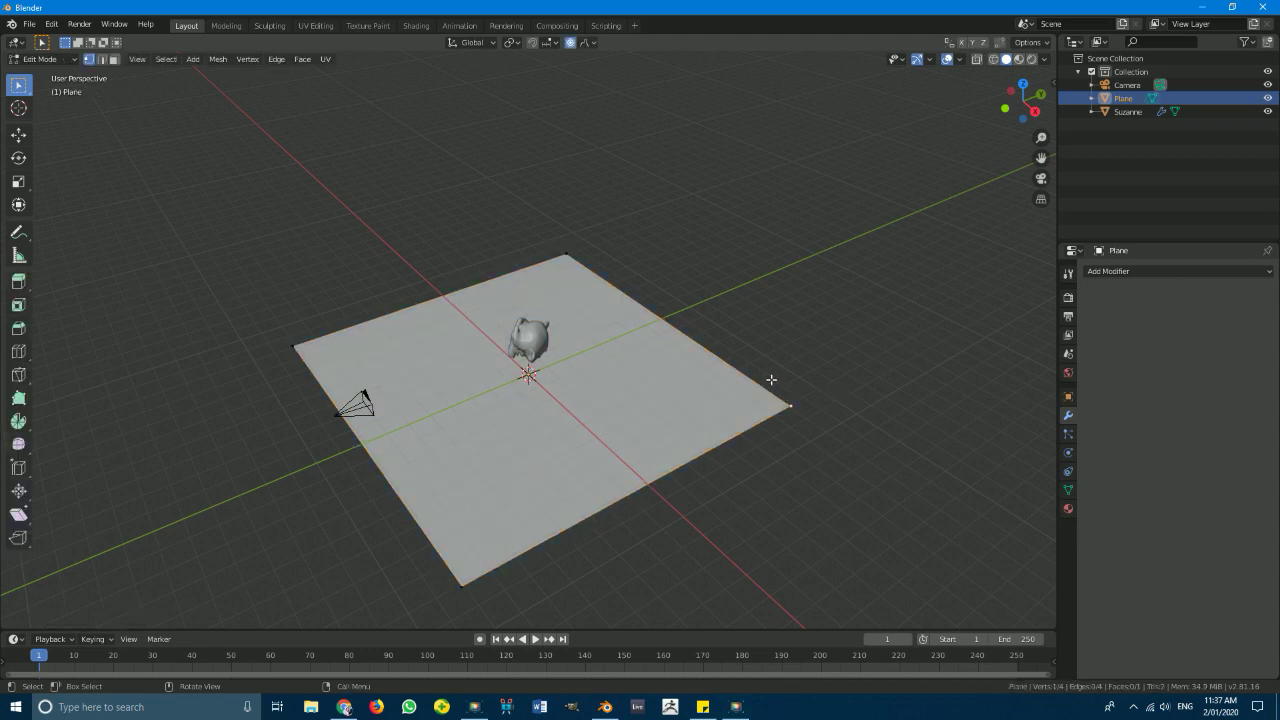
key(KP_3)
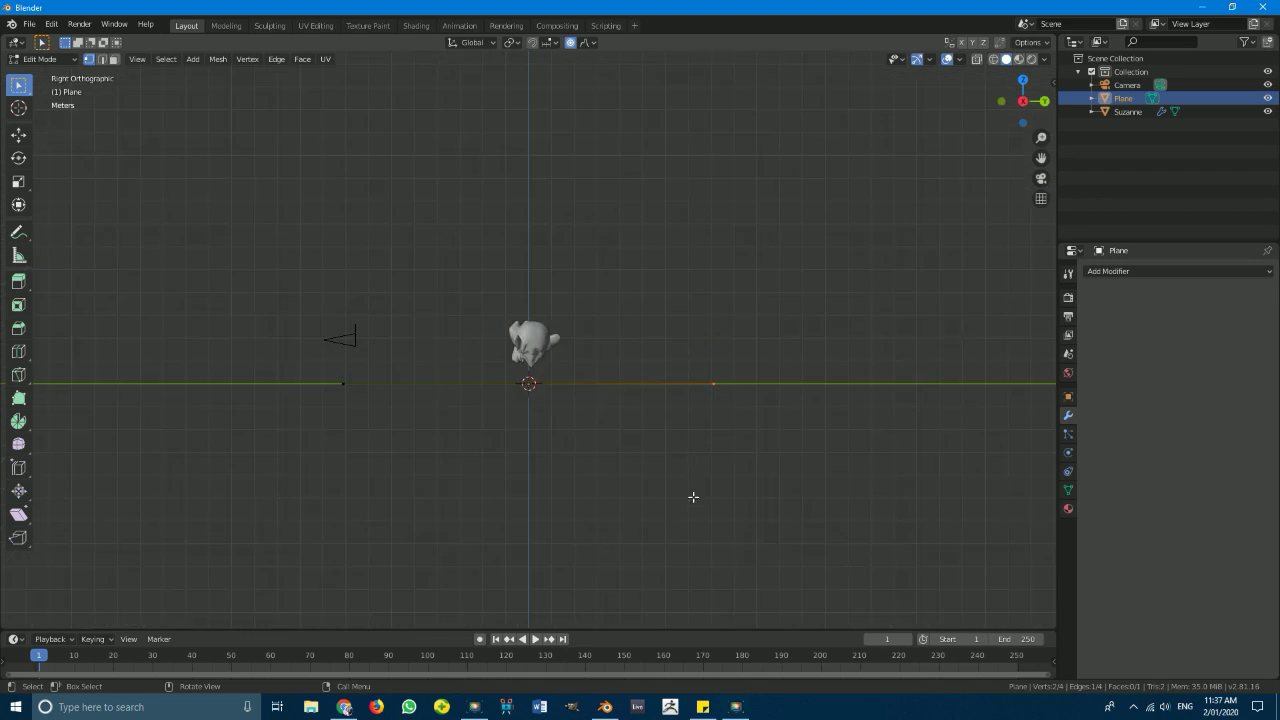
key(e)
click(928, 270)
middle_drag(928, 270, 846, 423)
- Bevel the fold edge between the floor and the slope with 8 segments to form a broad curve
click(800, 443)
shift+click(629, 306)
middle_drag(640, 320, 782, 457)
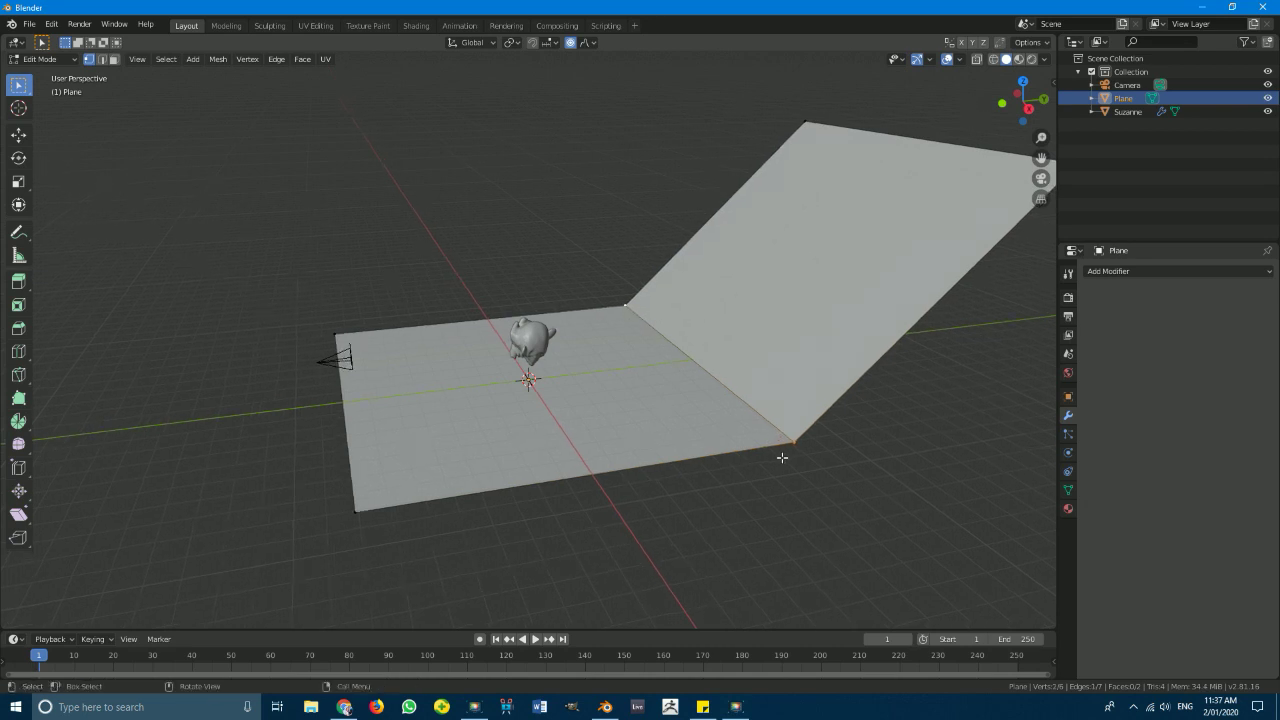
key(ctrl+b)
scroll(863, 569, up, 6)
scroll(890, 595, up, 1)
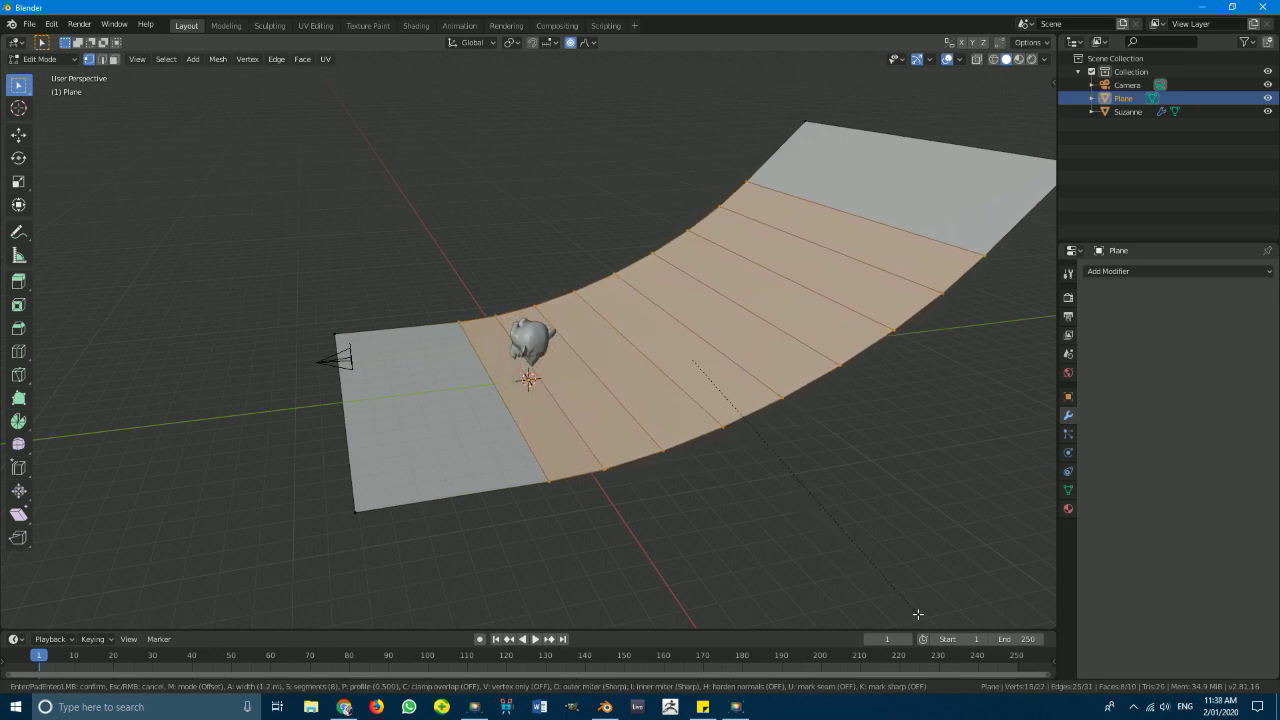
click(918, 611)
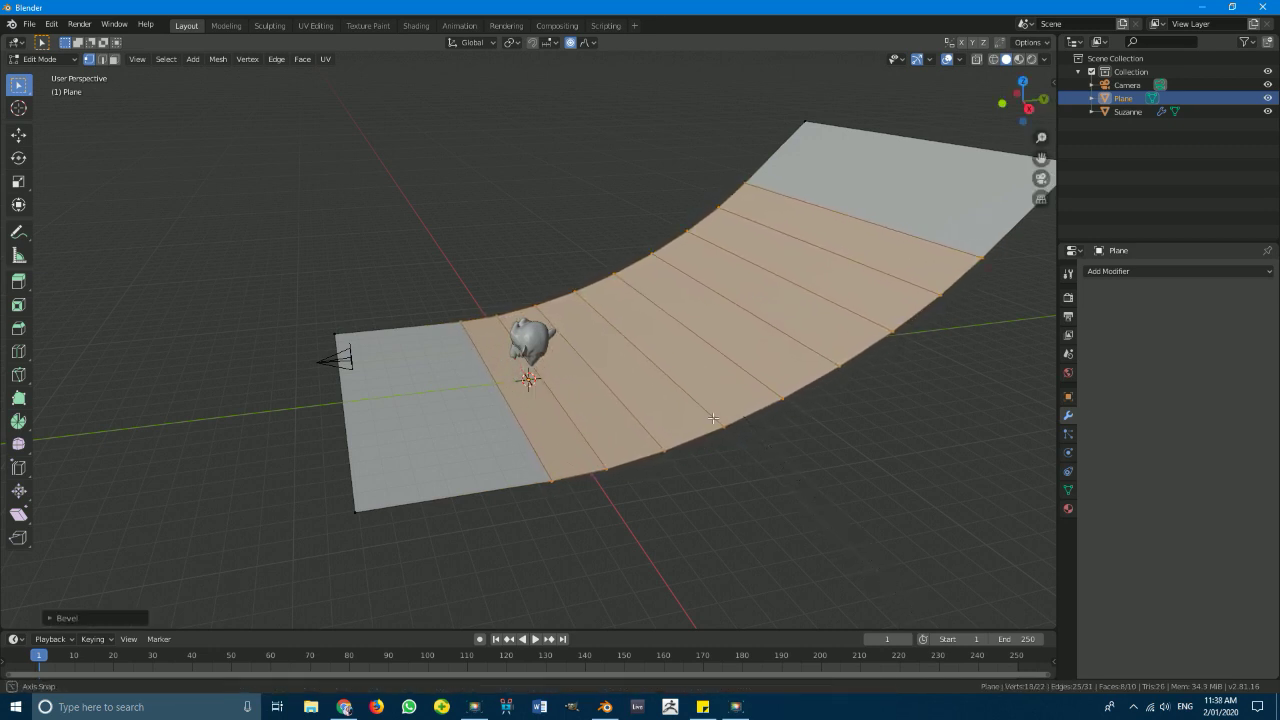
- Return to Object Mode and add a level 2 Subdivision Surface modifier to the curved backdrop
key(Tab)
middle_drag(691, 406, 701, 377)
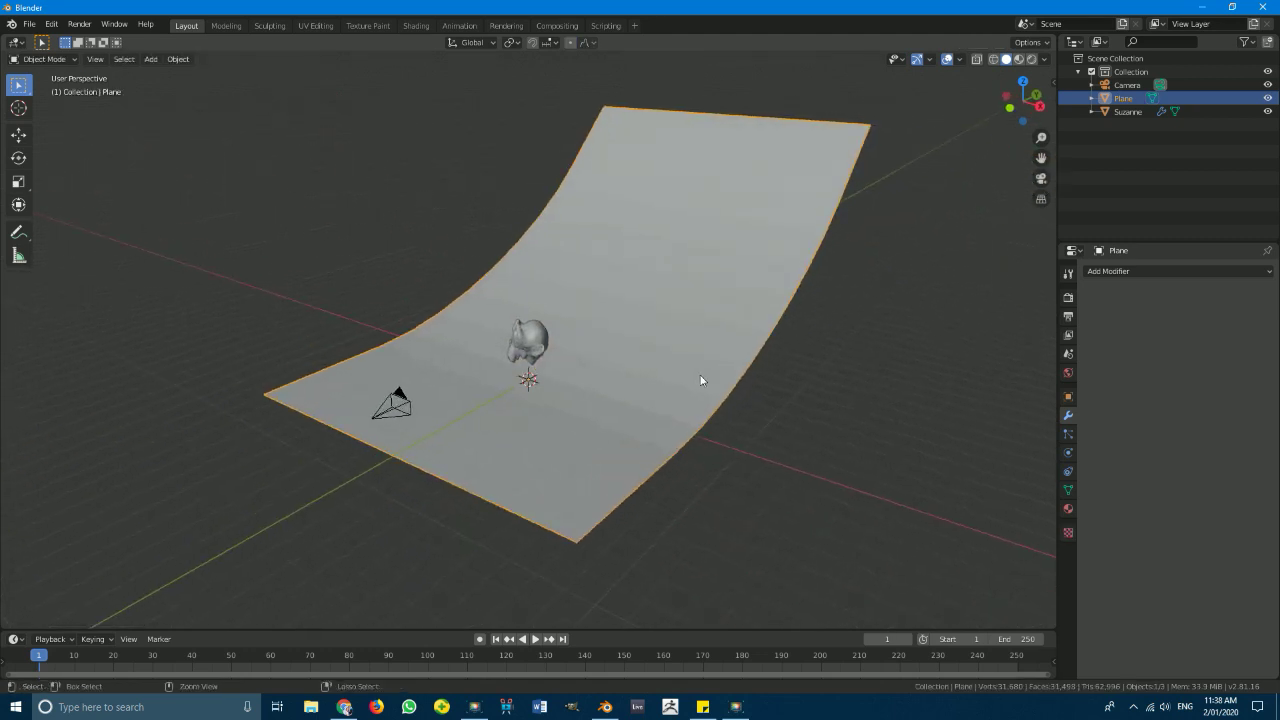
key(ctrl+2)
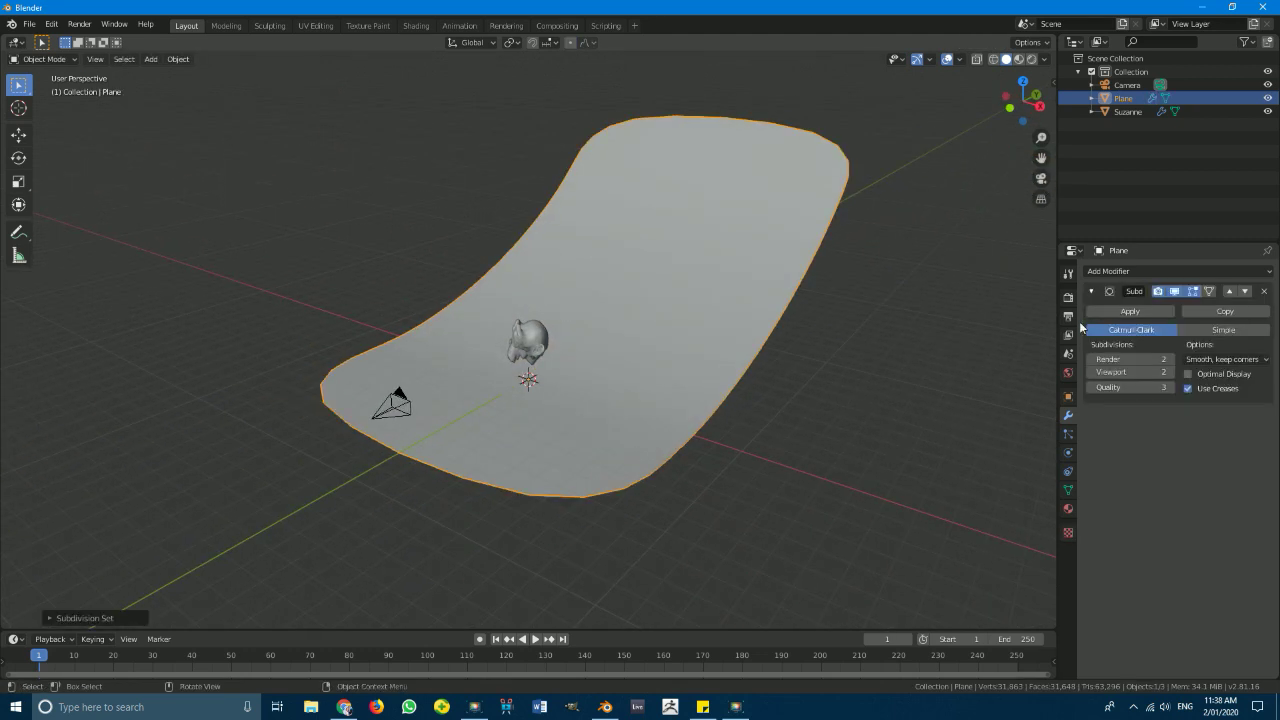
click(1120, 273)
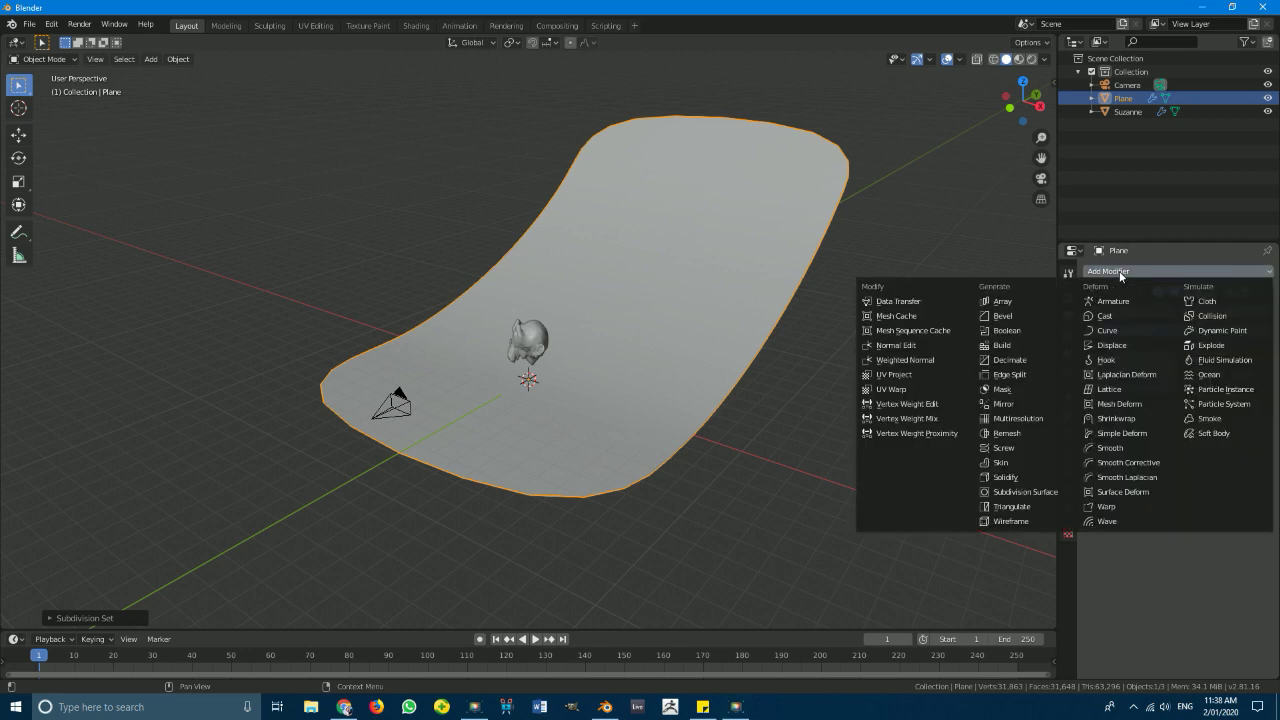
click(1053, 493)
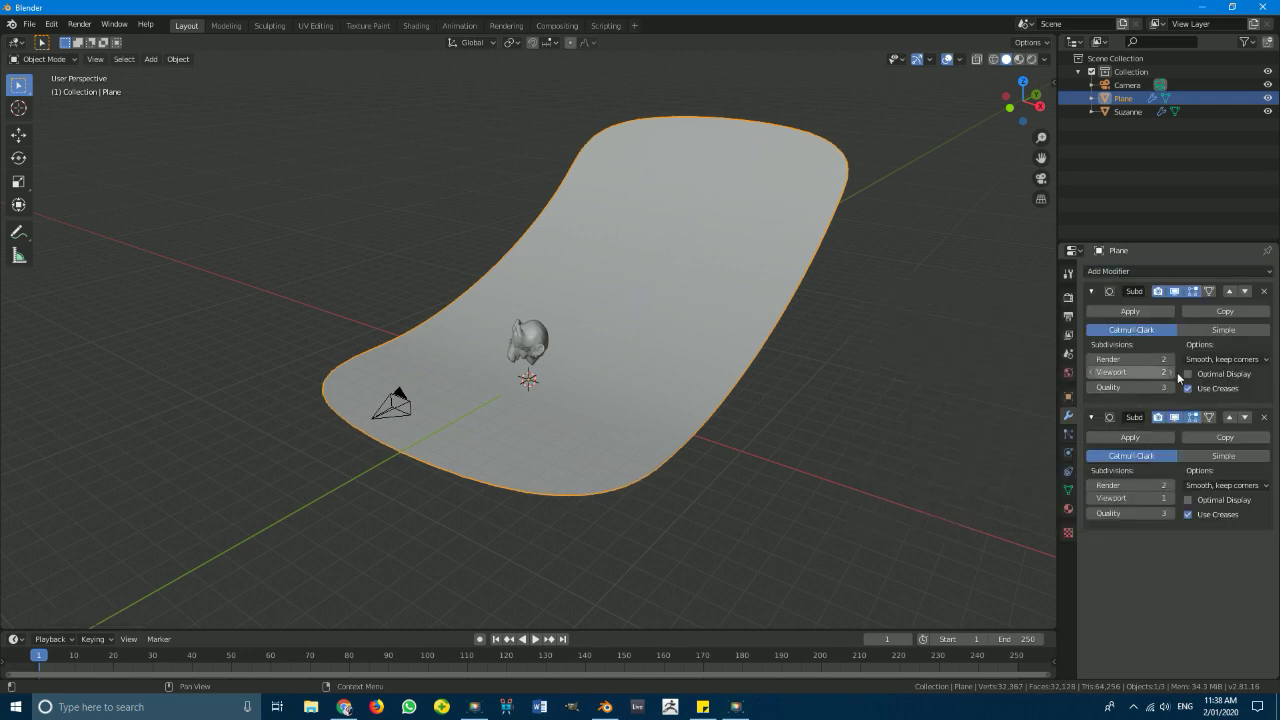
click(1264, 428)
- Shade the curved backdrop smooth
middle_drag(640, 400, 290, 132)
click(178, 59)
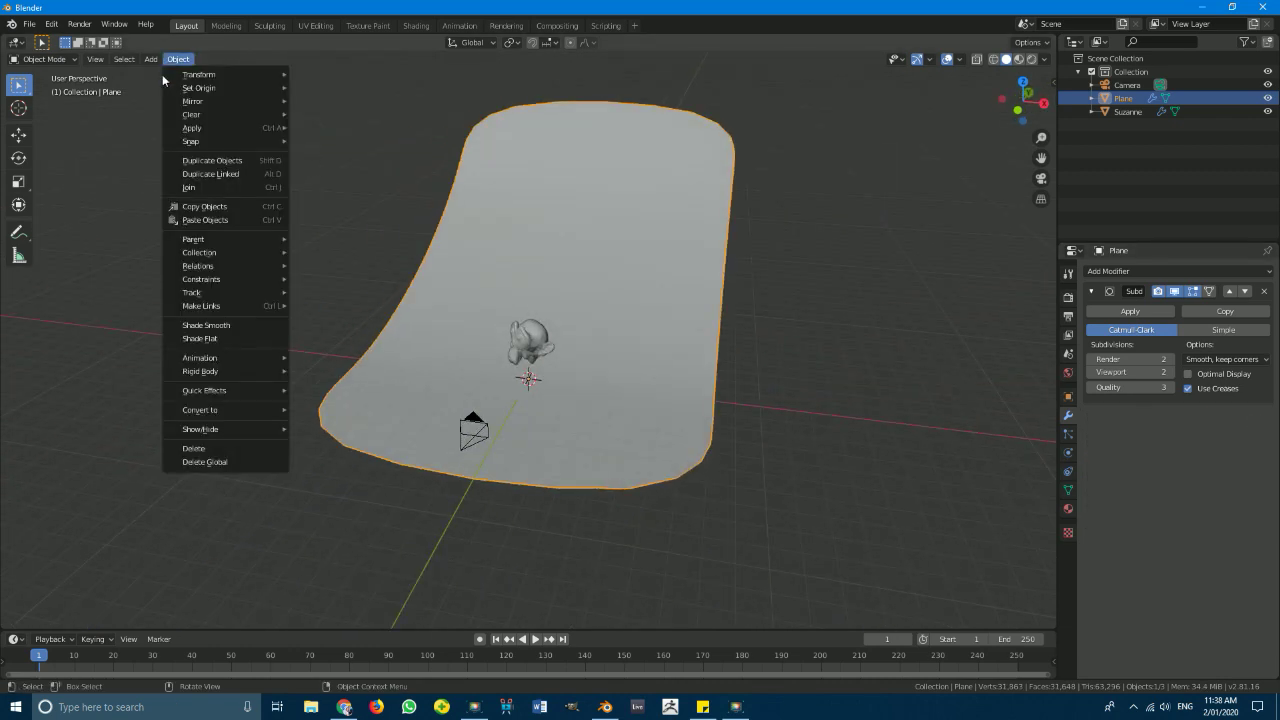
click(223, 326)
middle_drag(230, 332, 698, 348)
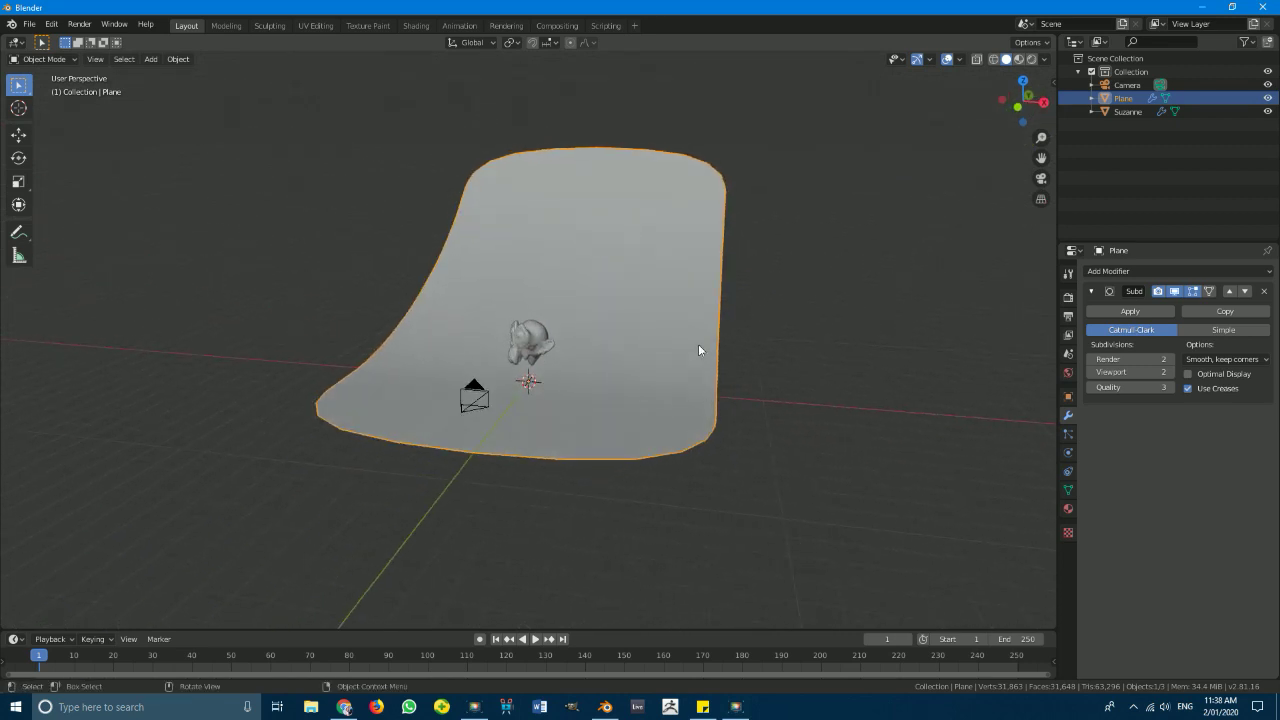
- Widen the backdrop along the X axis until it fills the camera frame, and check it through the camera
key(KP_0)
scroll(665, 310, down, 2)
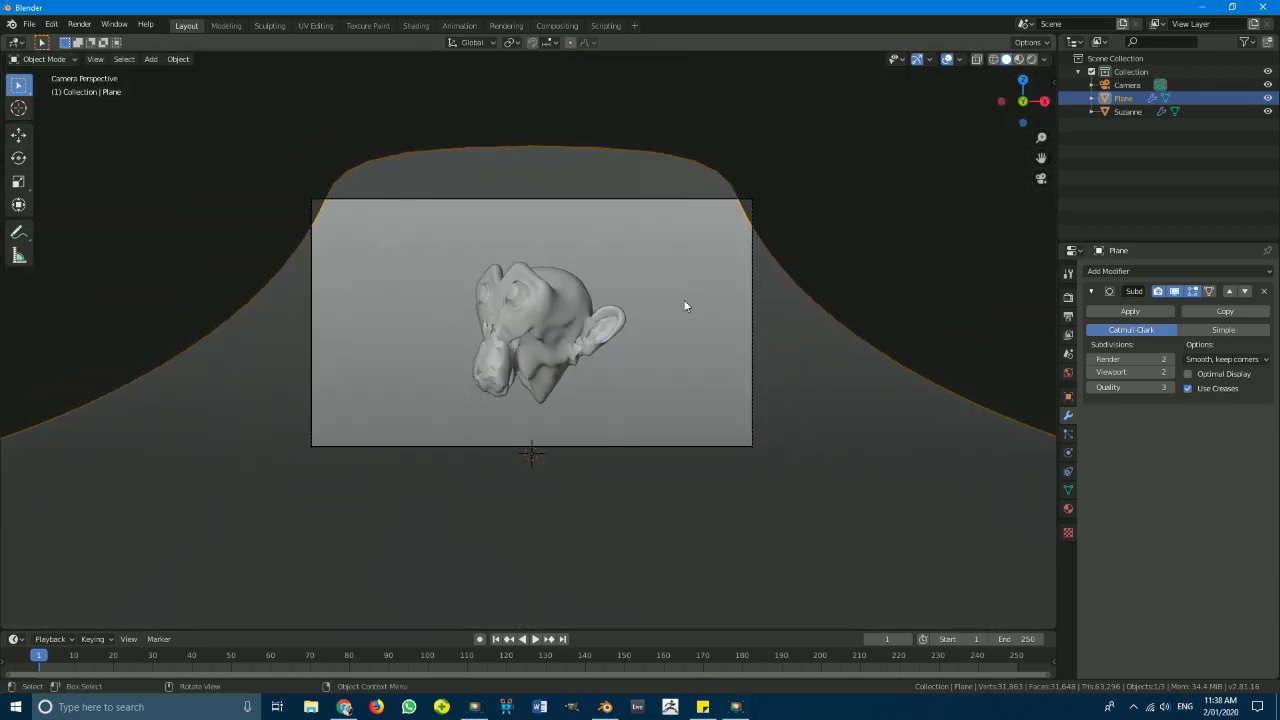
key(s)
key(x)
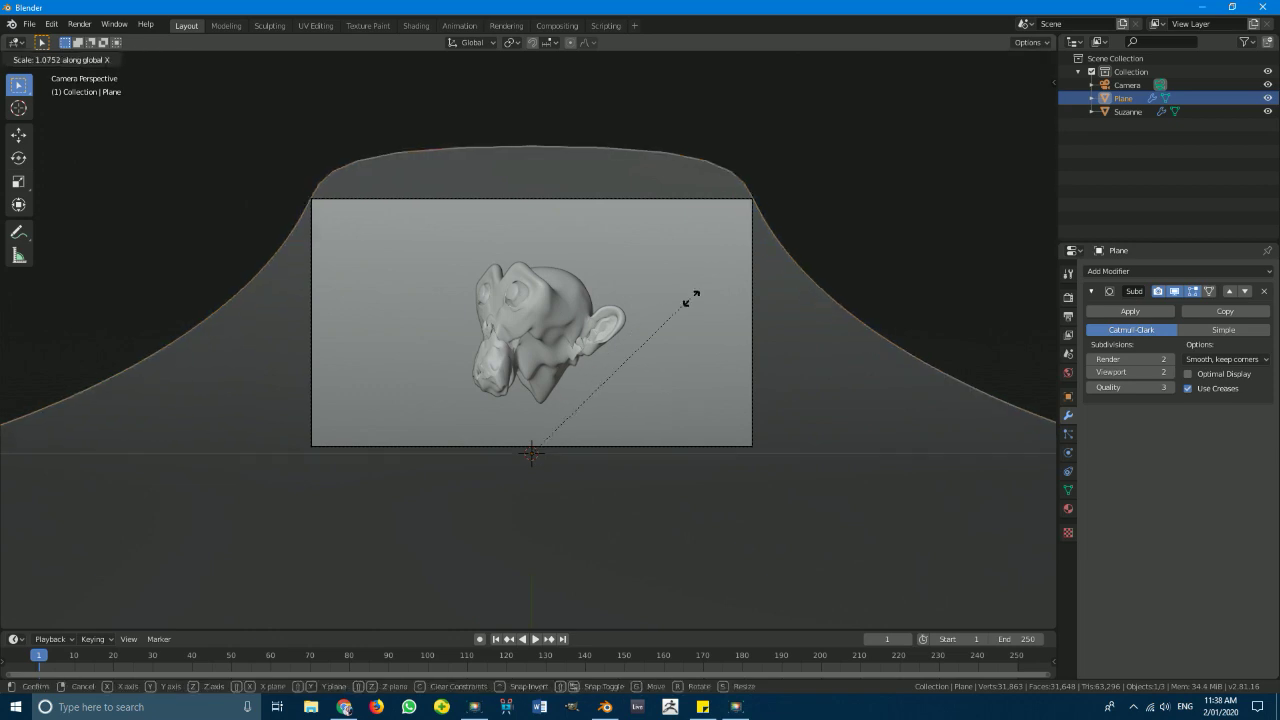
click(838, 300)
scroll(715, 317, down, 2)
middle_drag(715, 317, 601, 423)
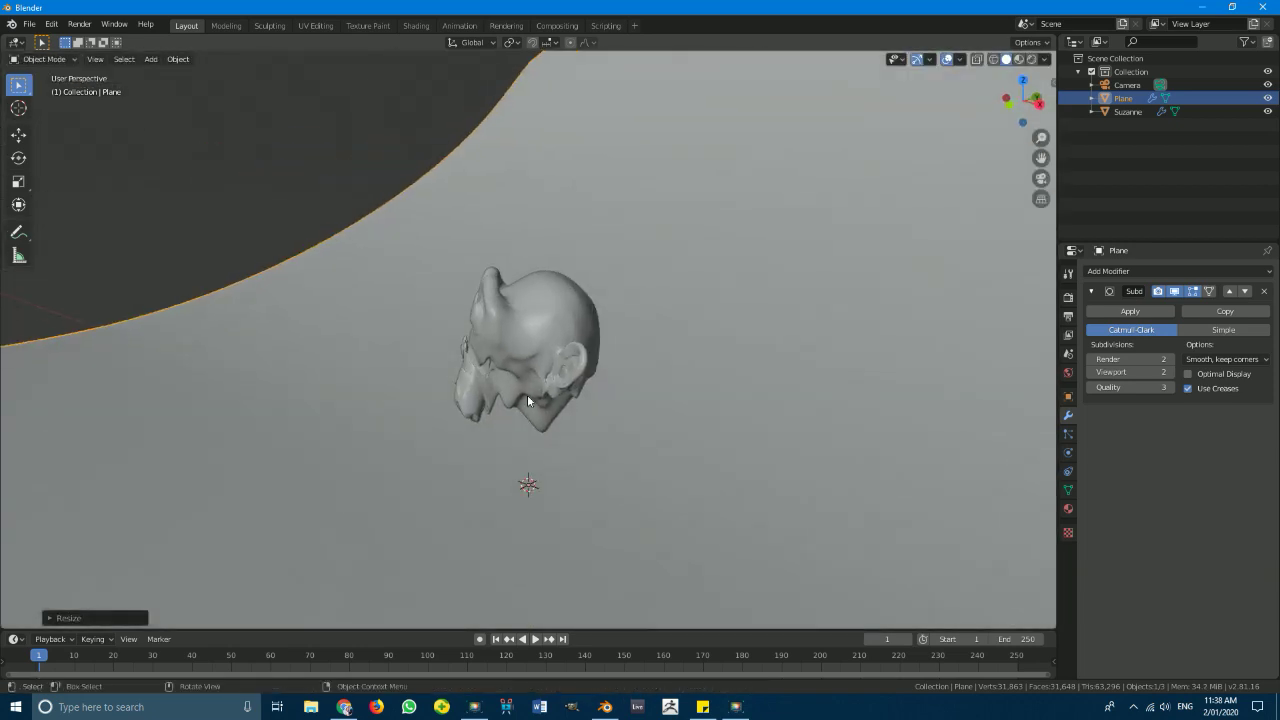
scroll(530, 390, down, 3)
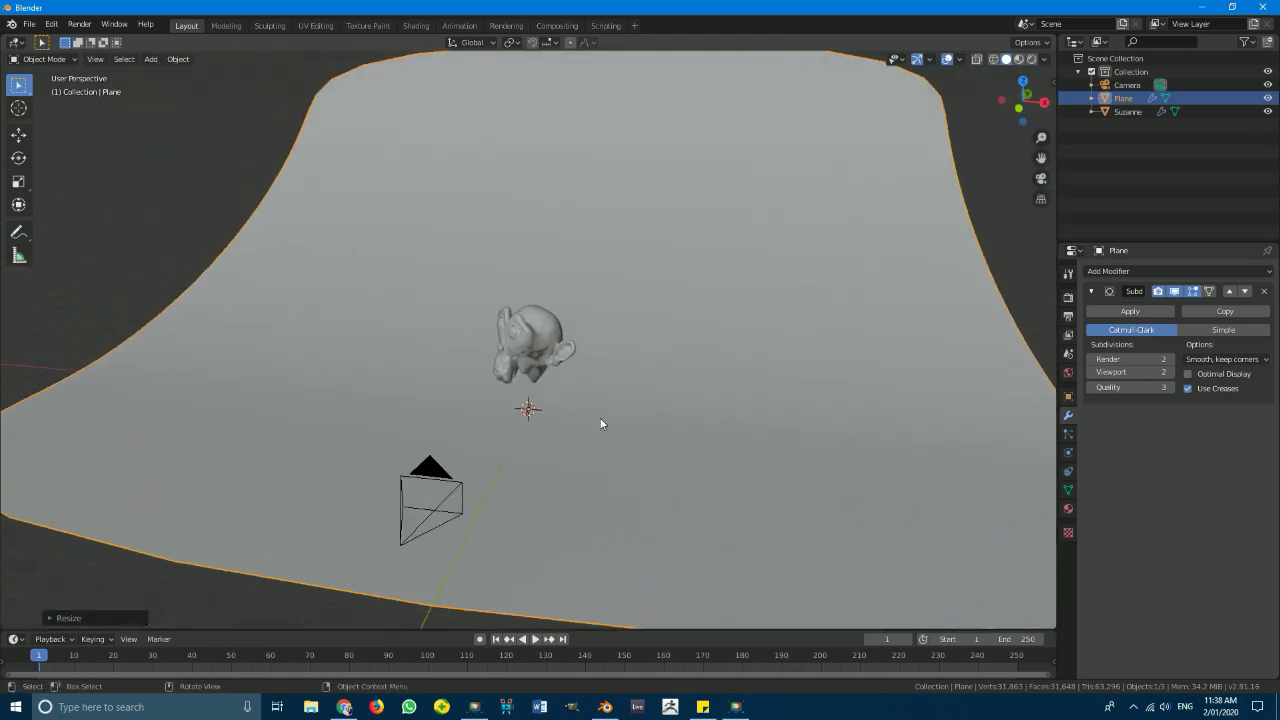
key(KP_0)
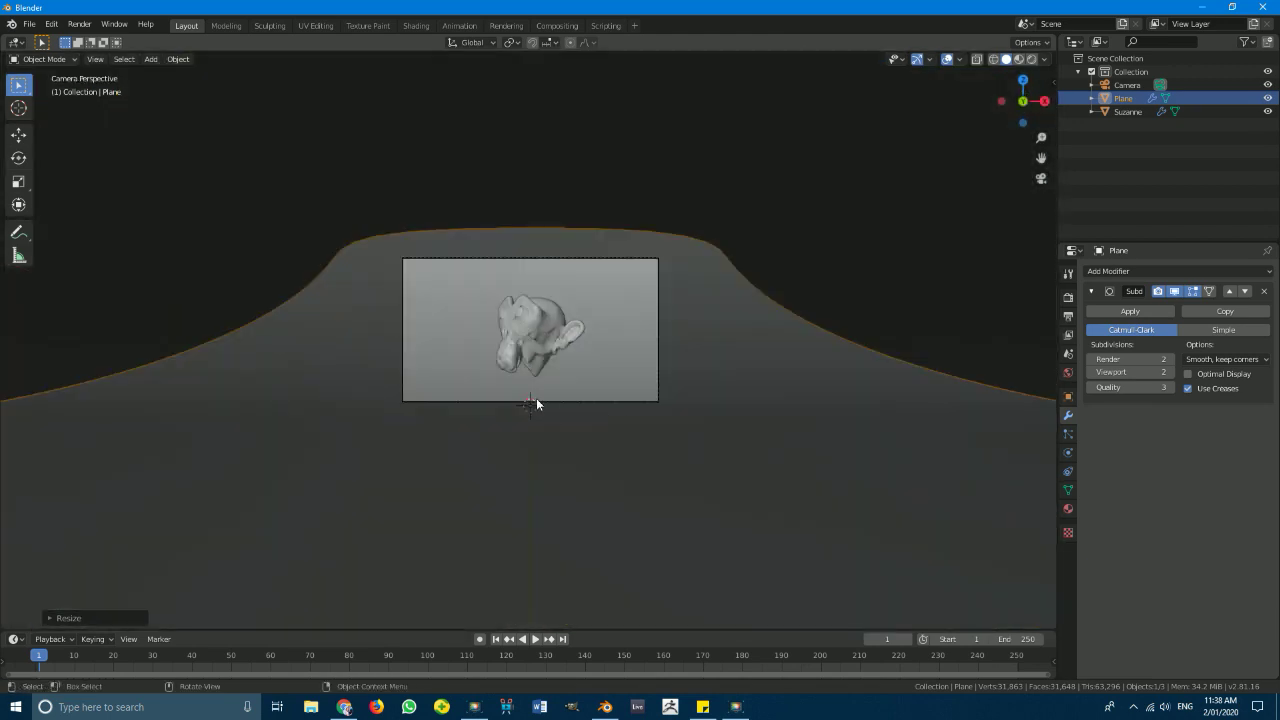
scroll(536, 398, up, 4)
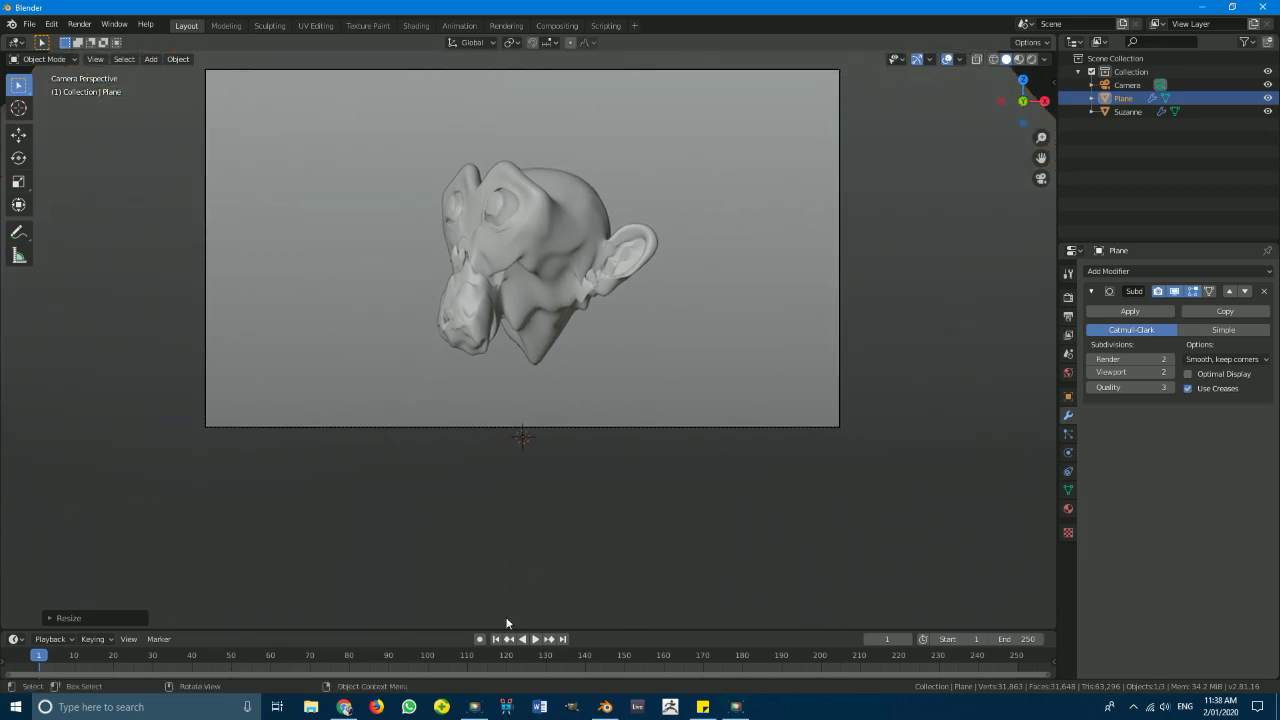
scroll(513, 323, up, 2)
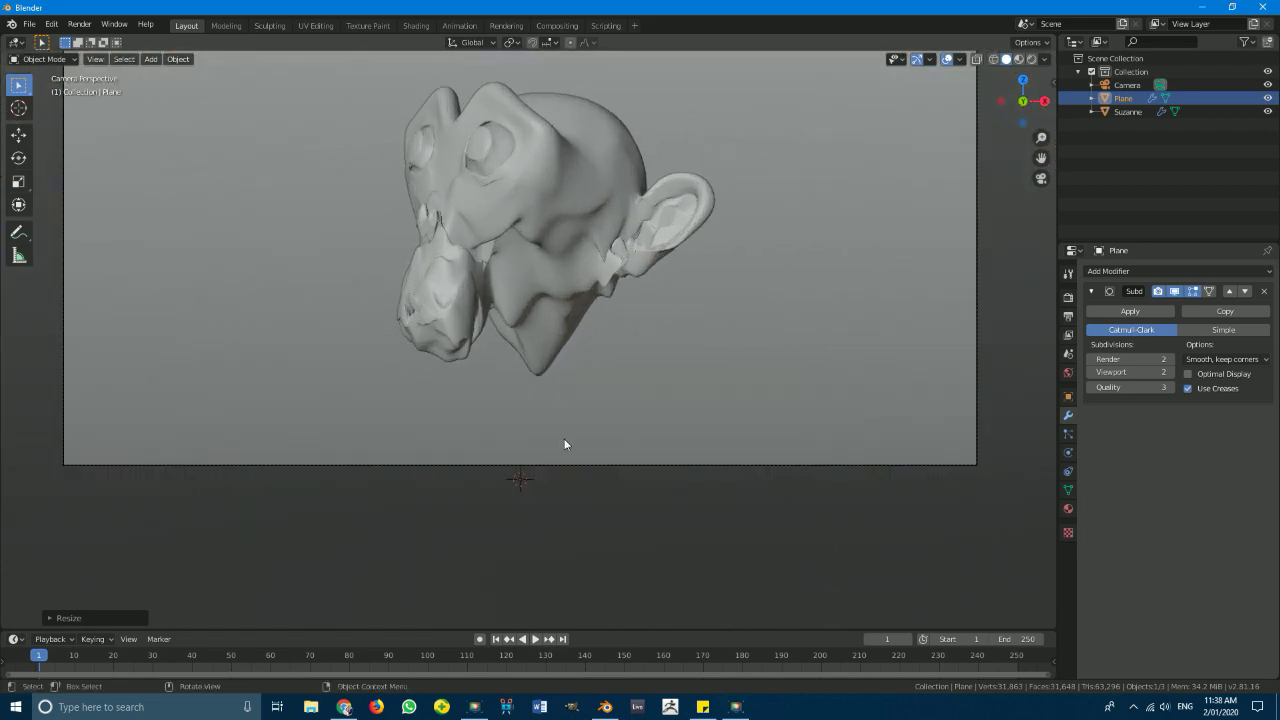
- Add a cube beneath the monkey head and flatten it along the Z axis to about 0.2 of its height
key(shift+a)
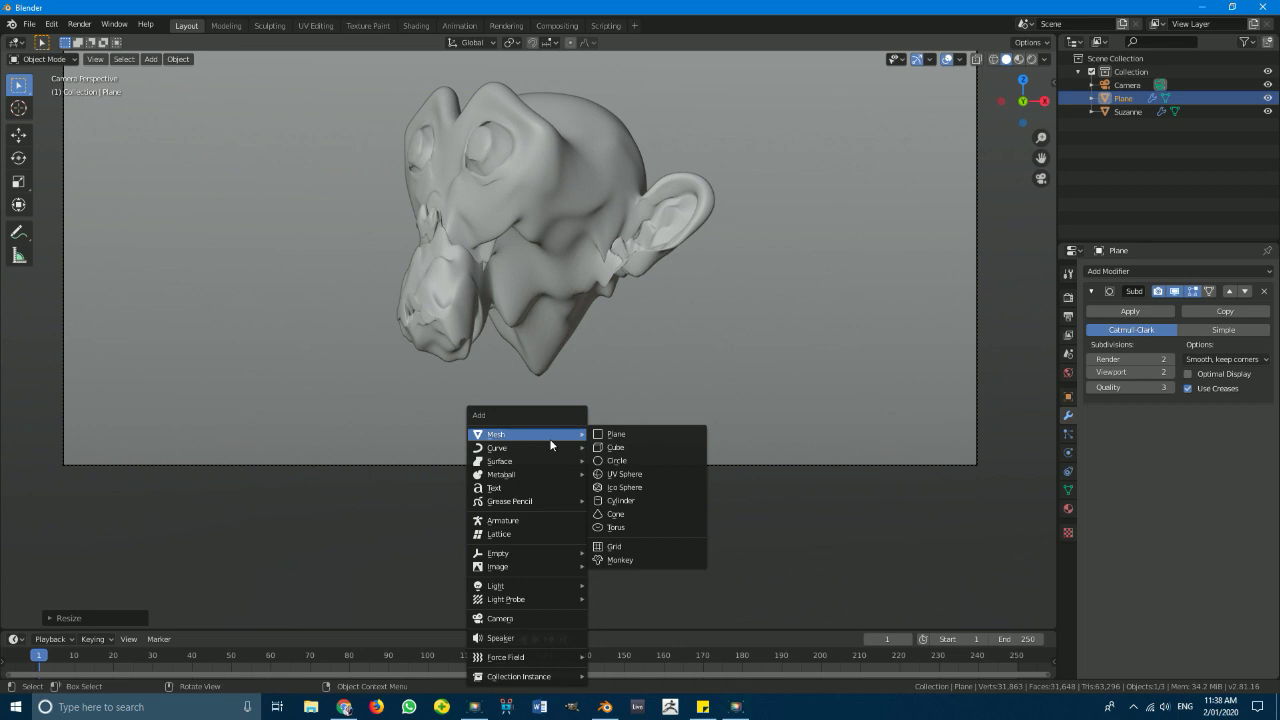
mouse_move(576, 435)
click(627, 455)
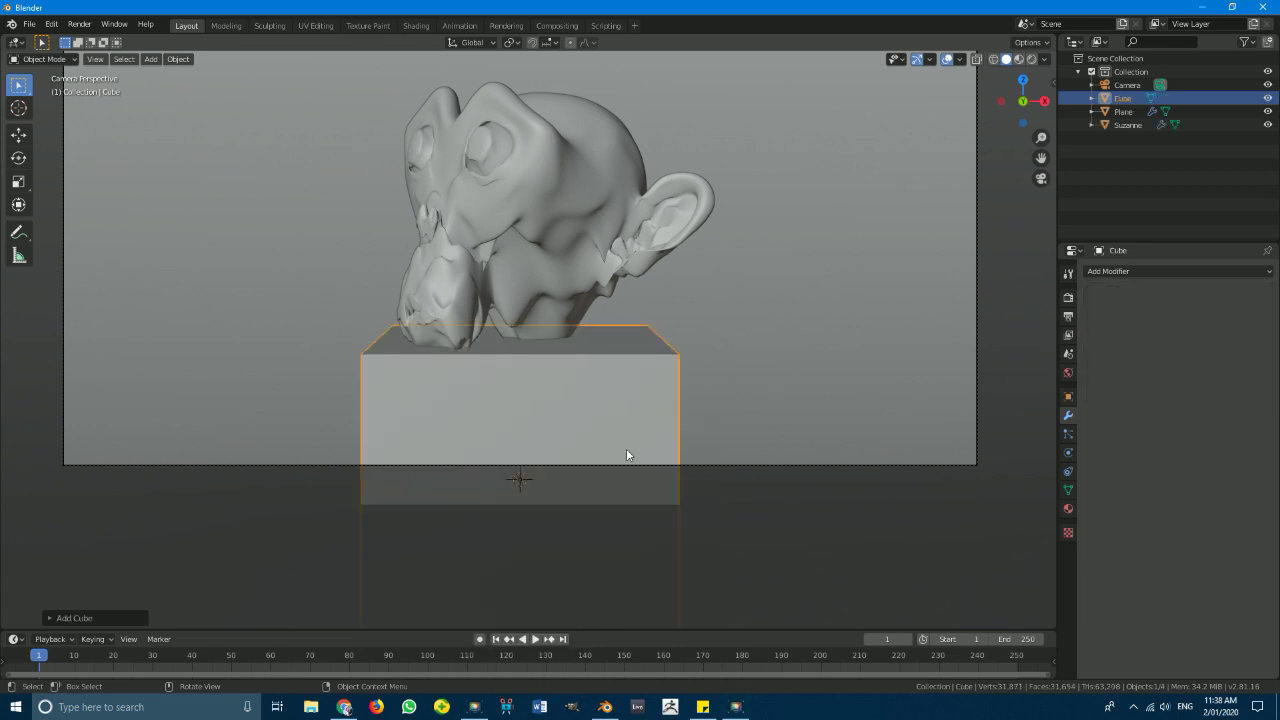
scroll(626, 448, down, 3)
scroll(652, 478, up, 1)
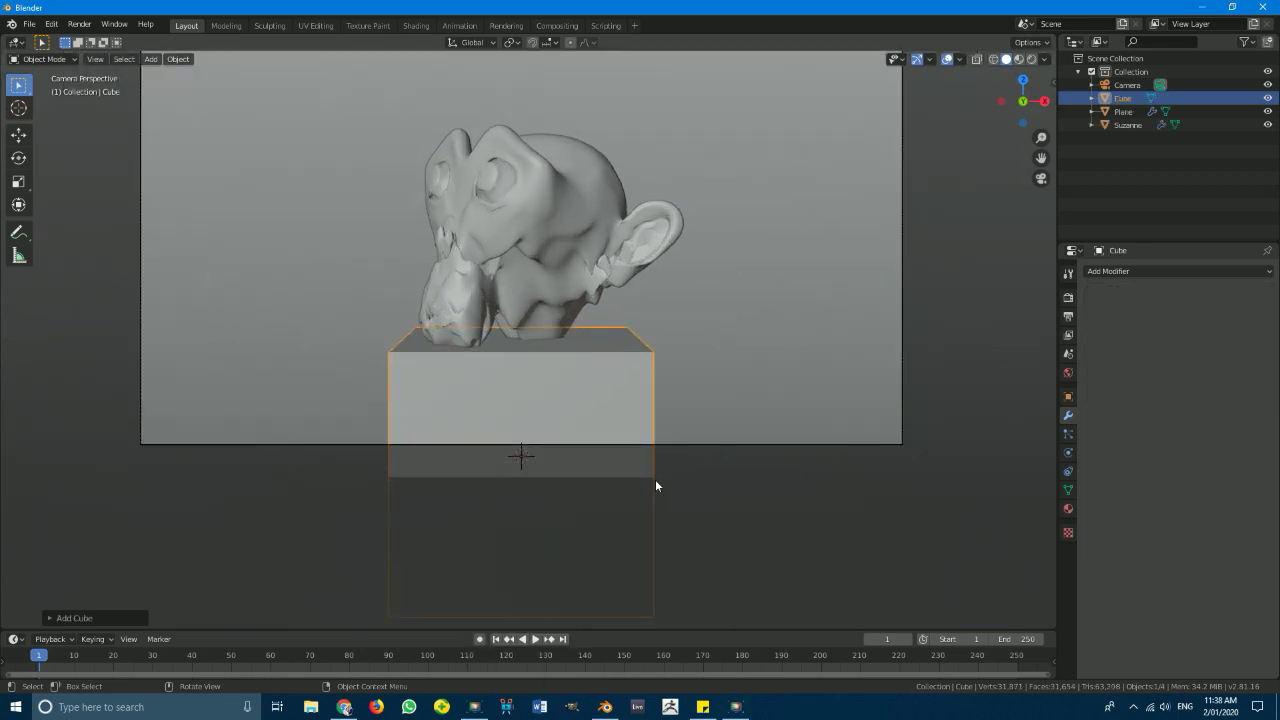
key(s)
key(z)
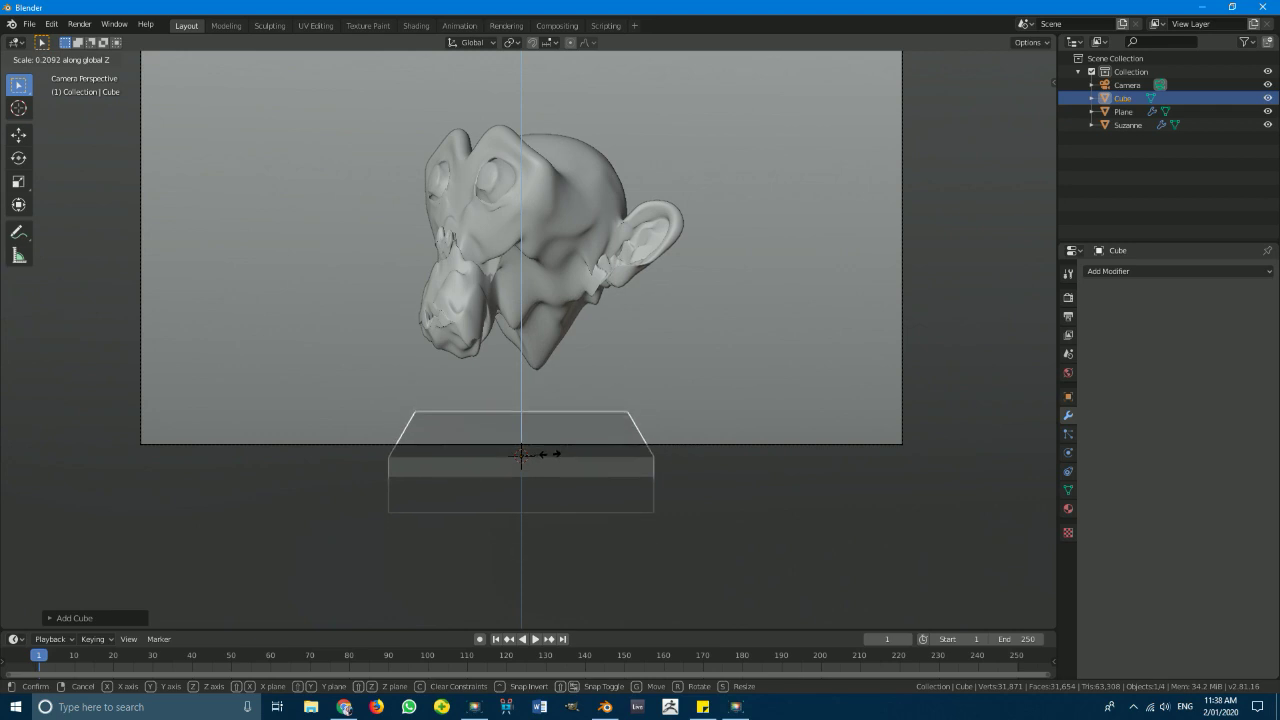
click(643, 455)
- Raise the flattened cube about 0.16 m along the Z axis so it sits above the floor
middle_drag(643, 455, 574, 456)
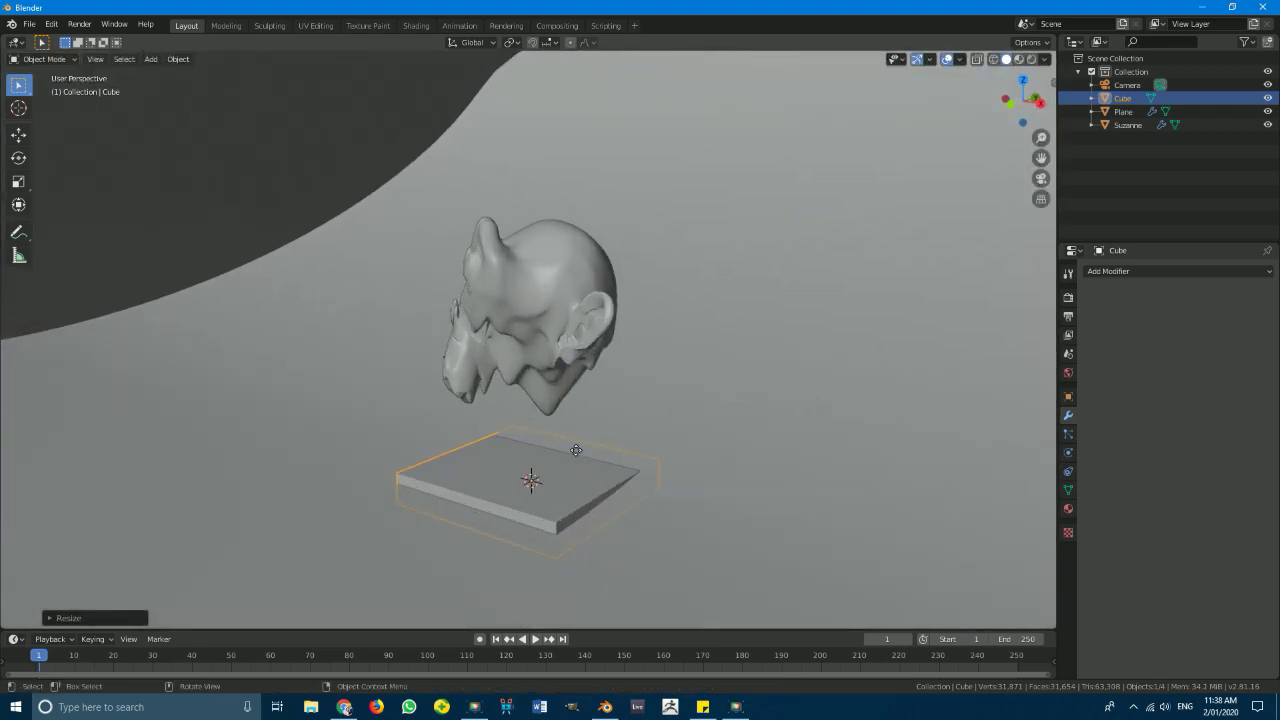
key(g)
key(z)
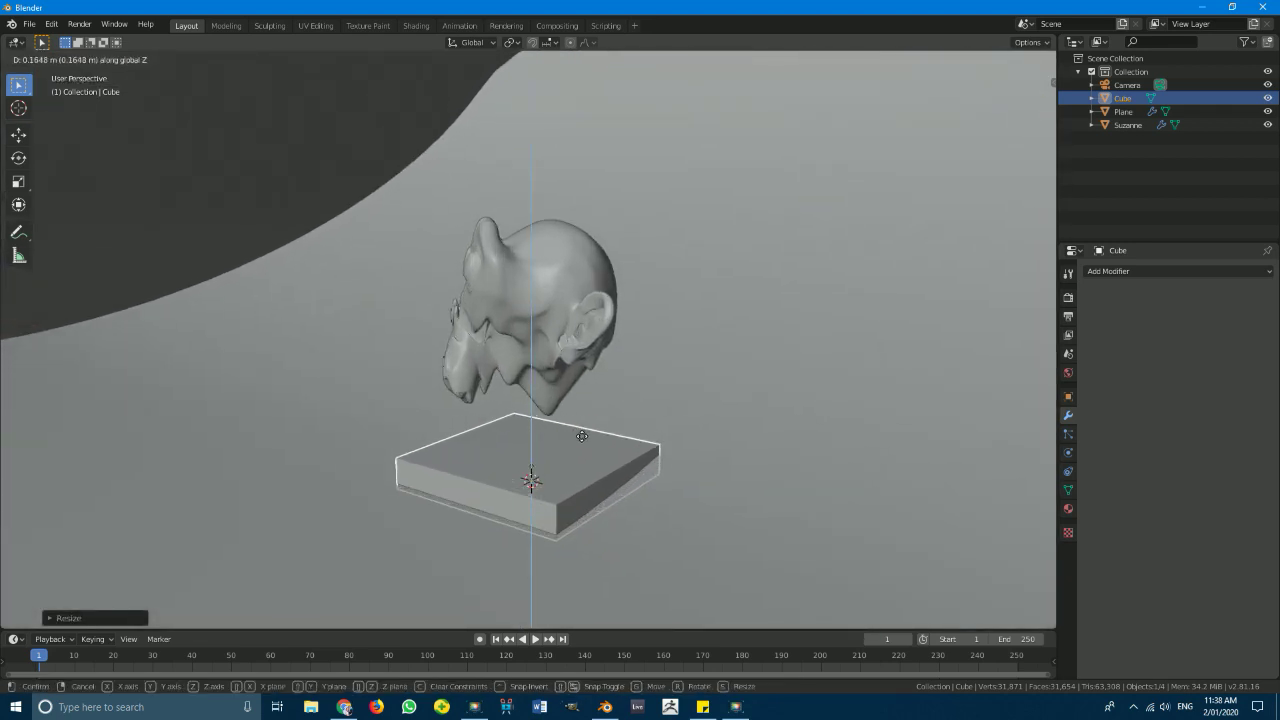
click(584, 441)
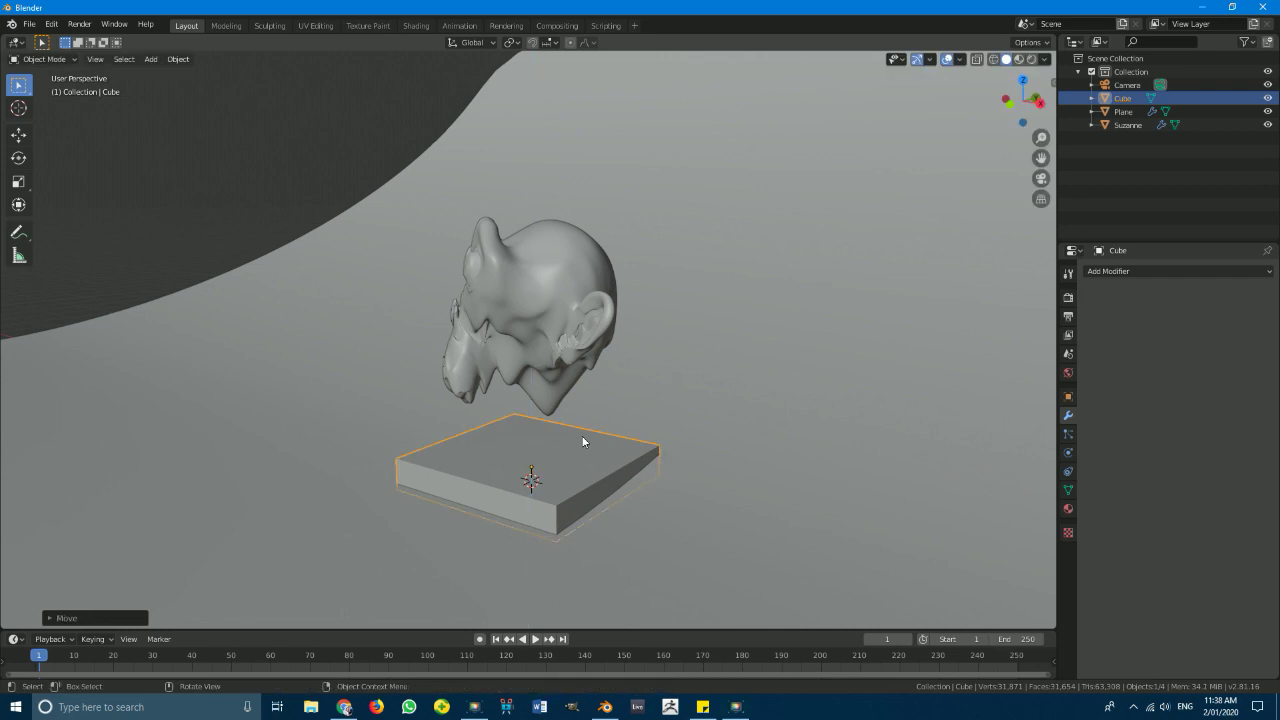
- Add a Subdivision Surface modifier to the flattened cube with 3 render and 3 viewport subdivisions
click(1112, 274)
click(1032, 492)
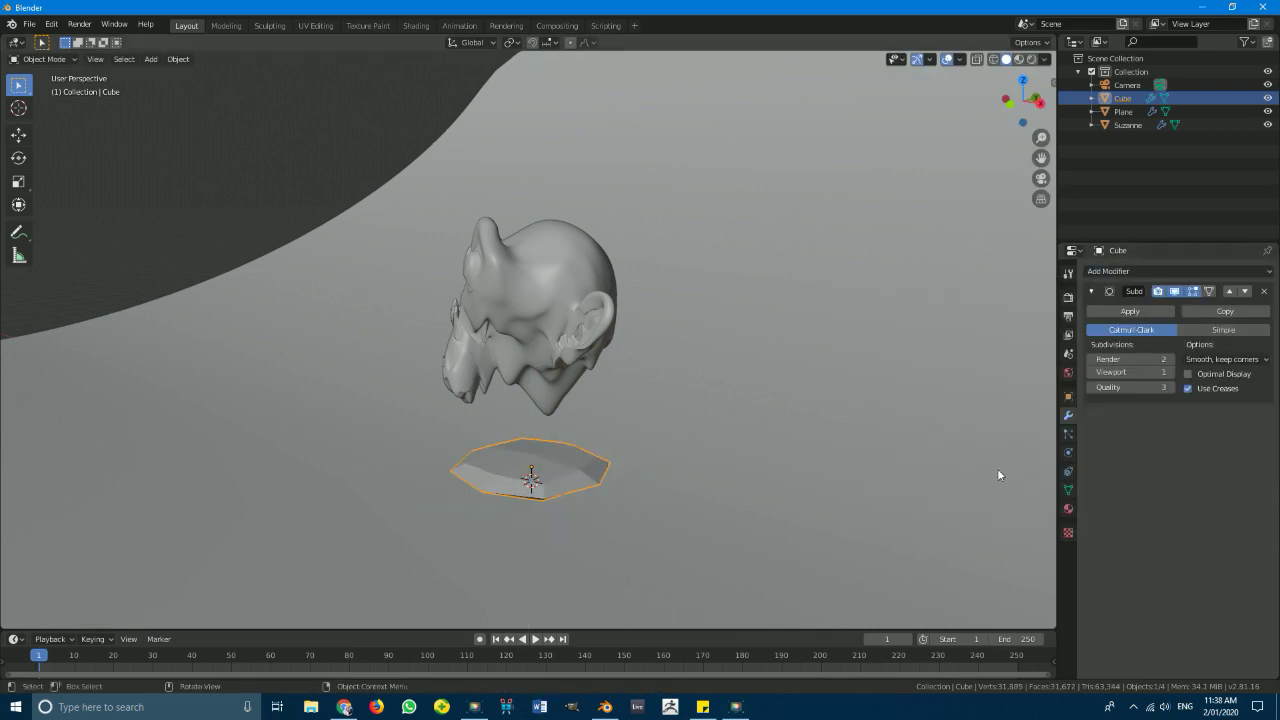
click(1170, 357)
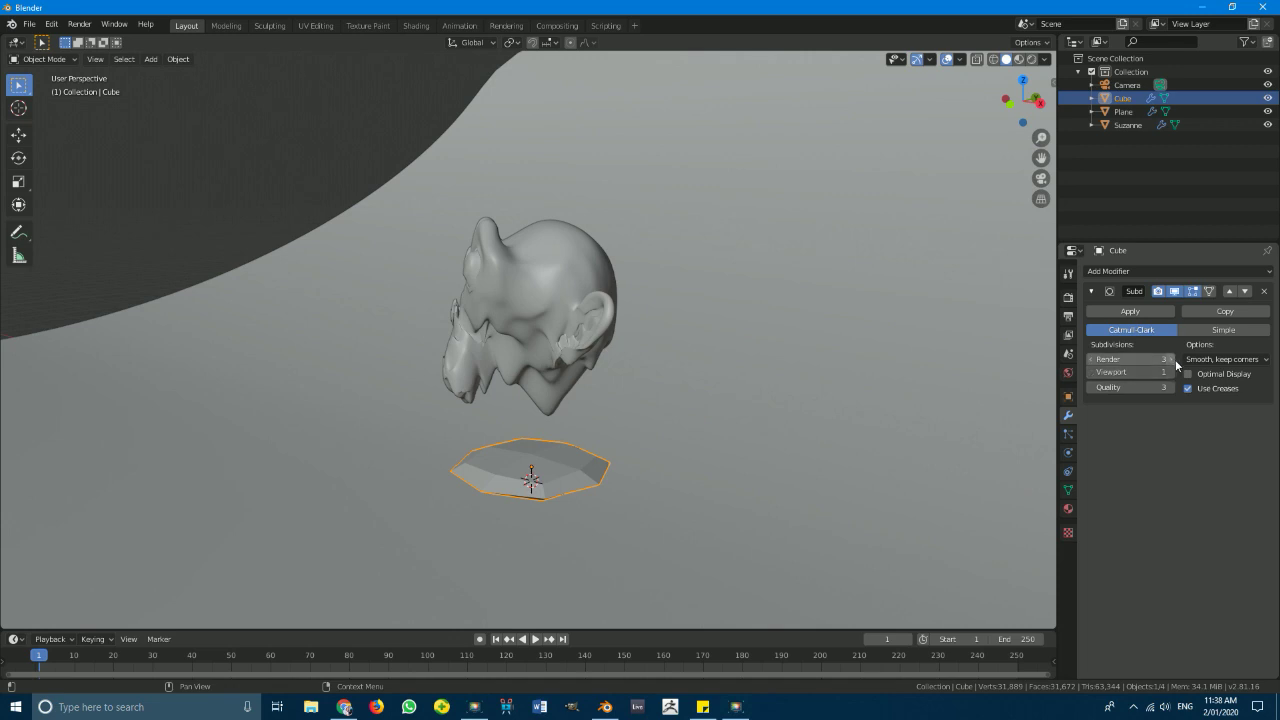
click(1165, 371)
click(1165, 371)
- Shade the rounded disc beneath the head smooth
middle_drag(760, 440, 670, 362)
click(180, 60)
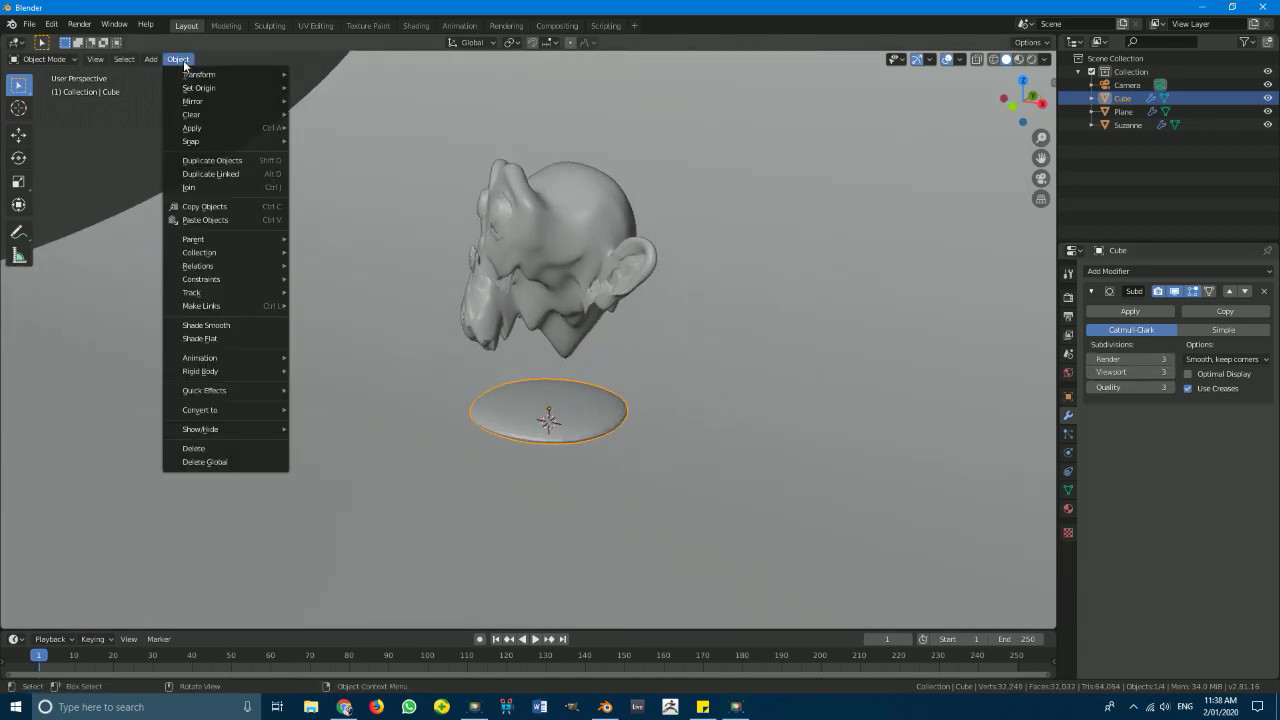
click(220, 326)
- Lower the smooth disc slightly along the Z axis toward the floor
middle_drag(363, 463, 529, 475)
key(g)
key(z)
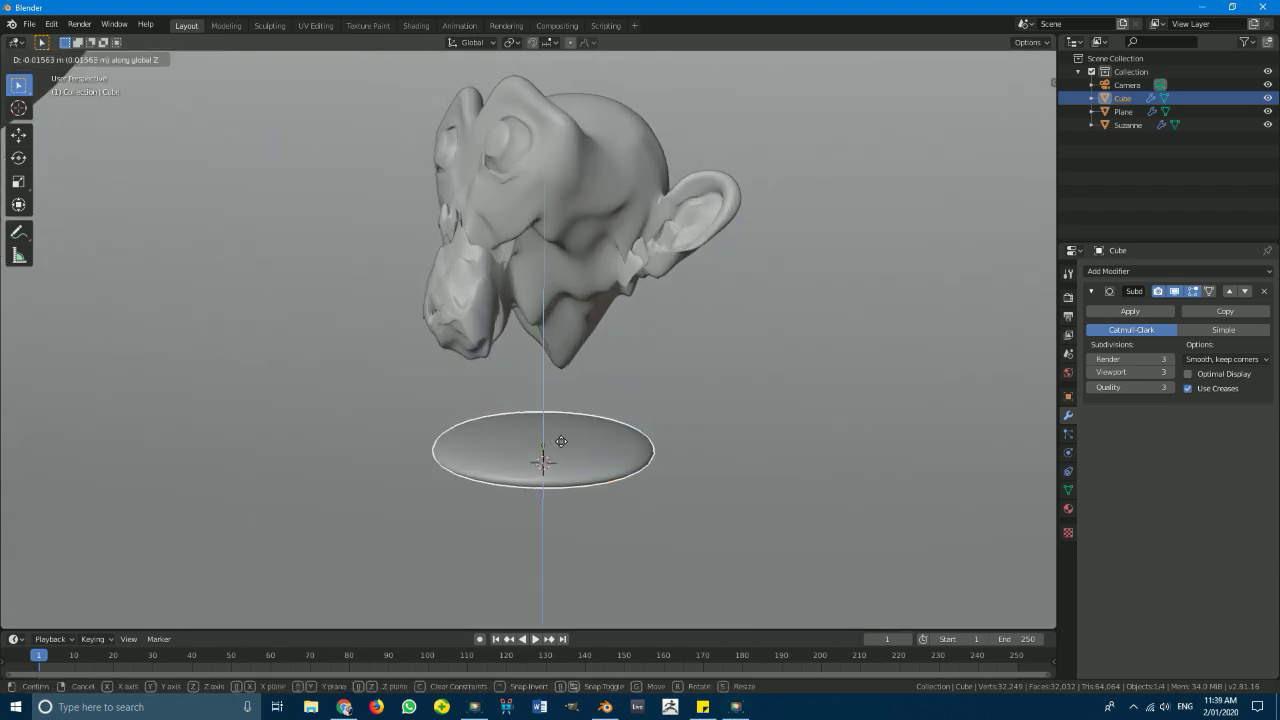
click(564, 450)
mouse_move(564, 450)
middle_down()
mouse_move(603, 470)
mouse_move(674, 466)
mouse_move(543, 466)
mouse_move(566, 466)
middle_up()
- Add a Displace modifier to the puddle disc and give it a new Clouds texture
click(1109, 272)
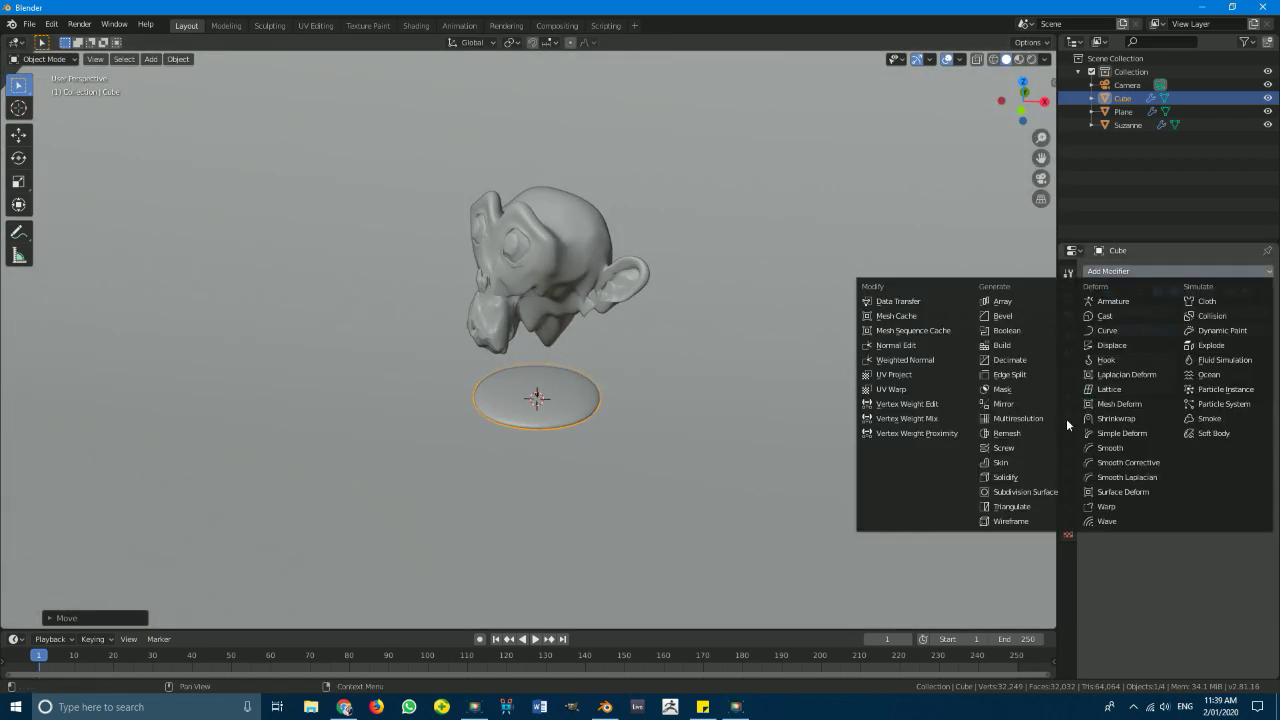
click(1121, 346)
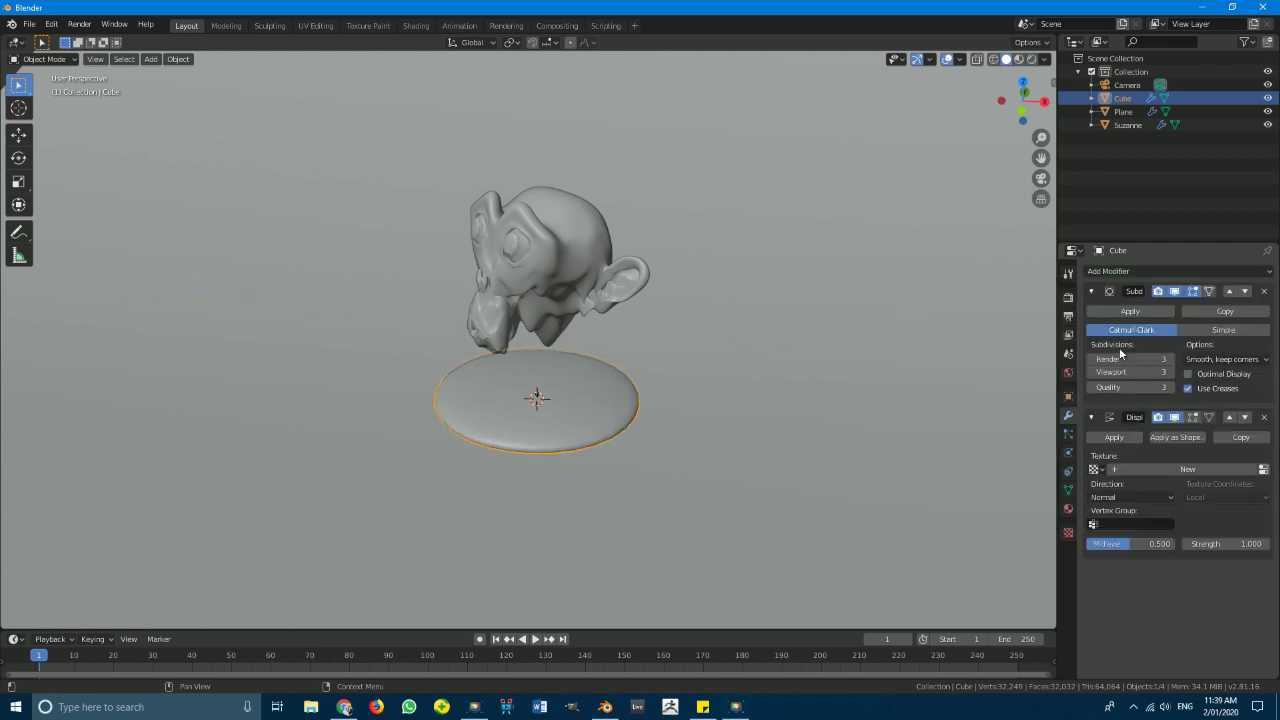
click(1068, 533)
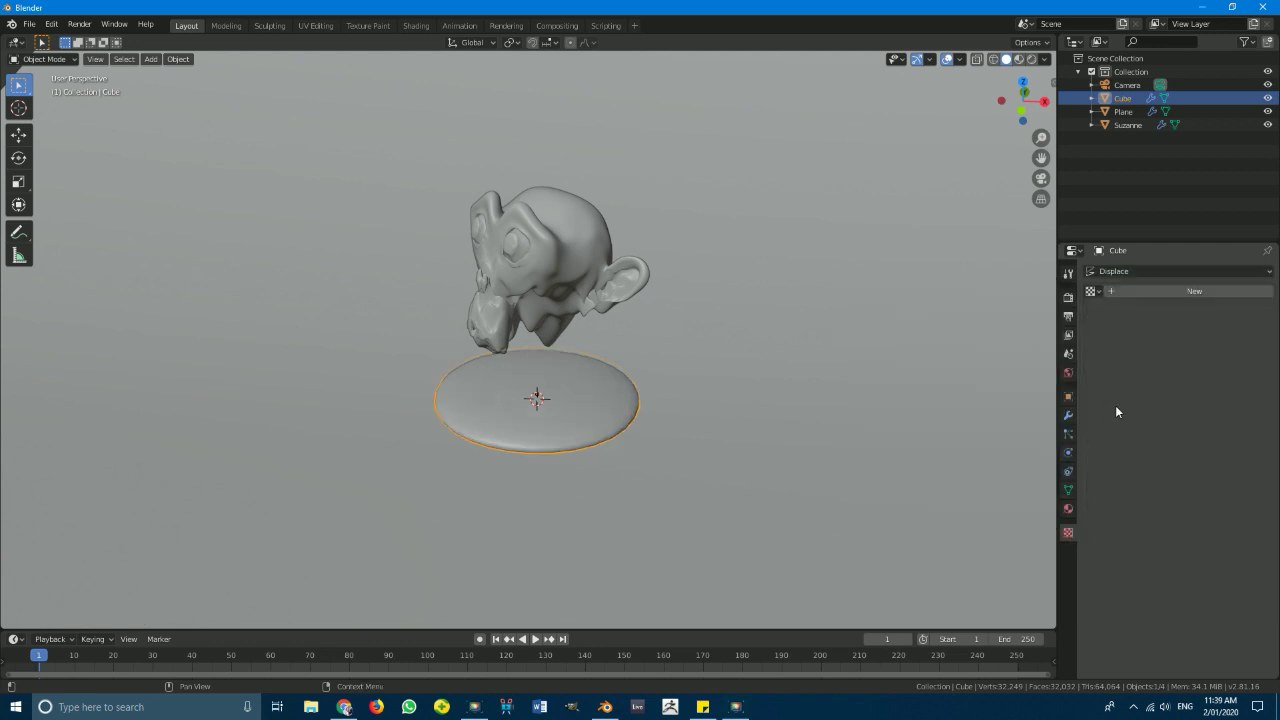
click(1153, 292)
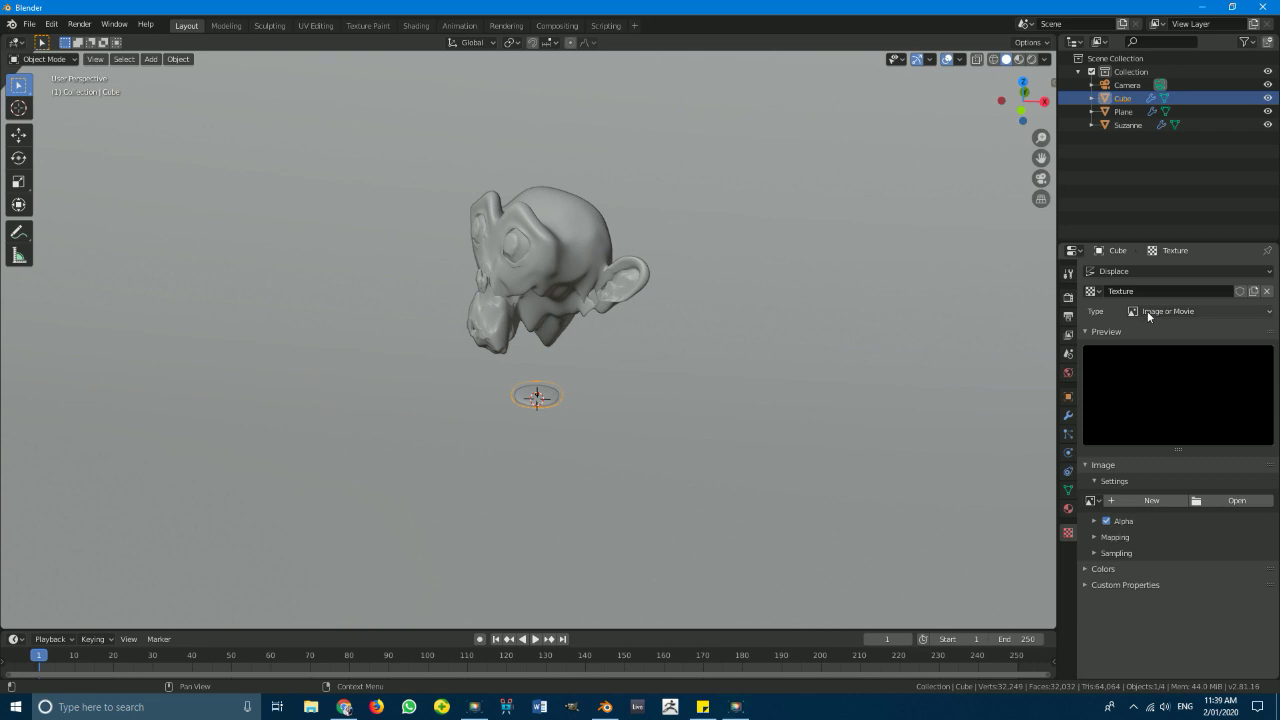
click(1133, 313)
click(1158, 352)
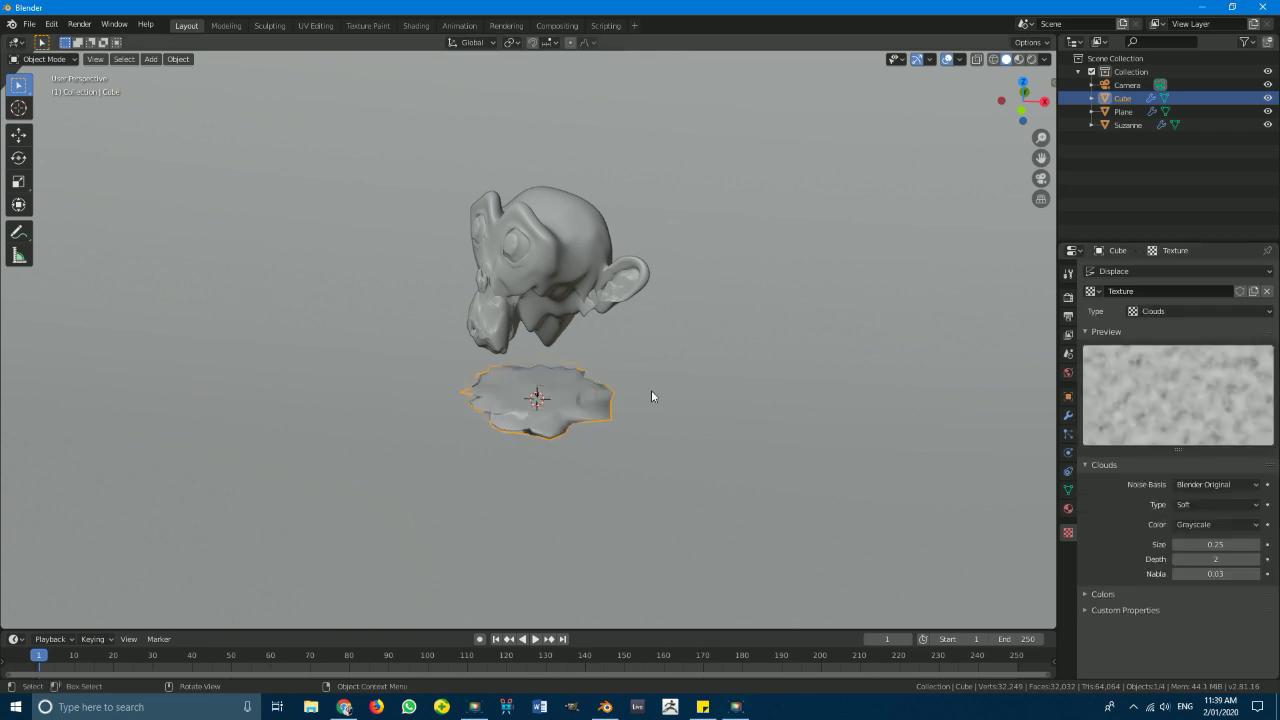
- Set the strength of the puddle's Displace modifier to 0.380
scroll(651, 390, up, 3)
shift+middle_drag(625, 430, 621, 406)
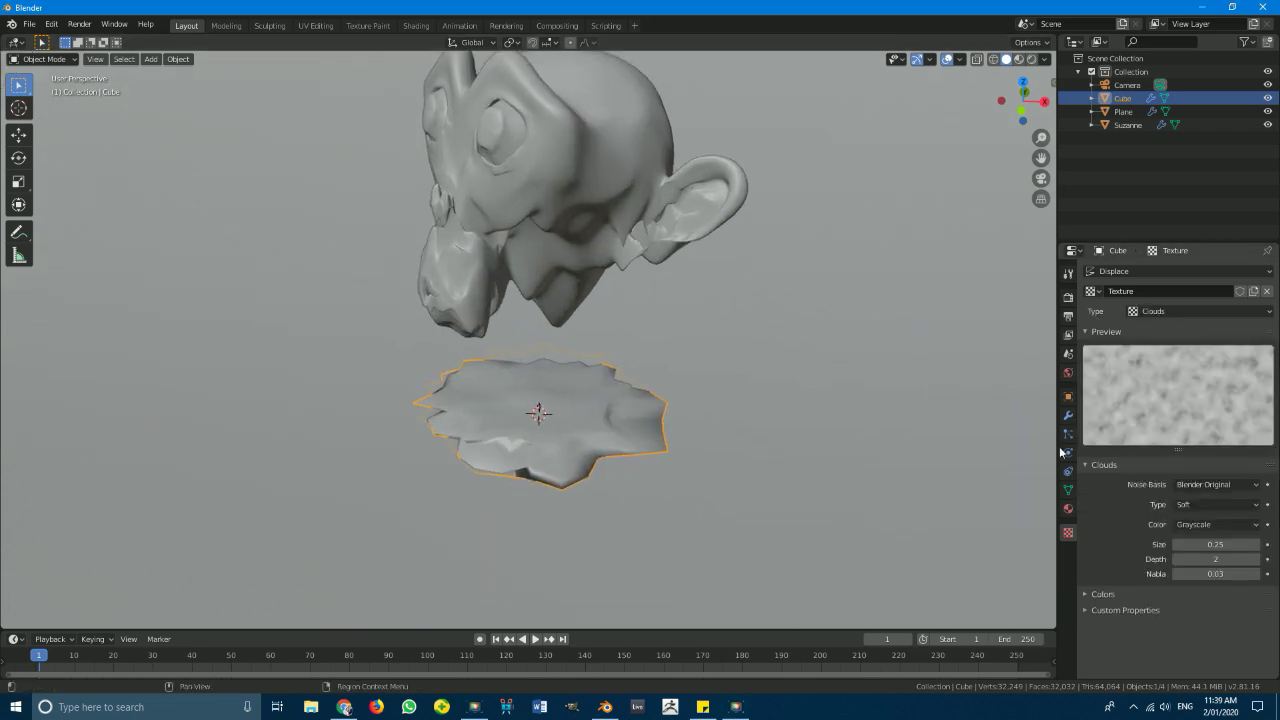
click(1068, 417)
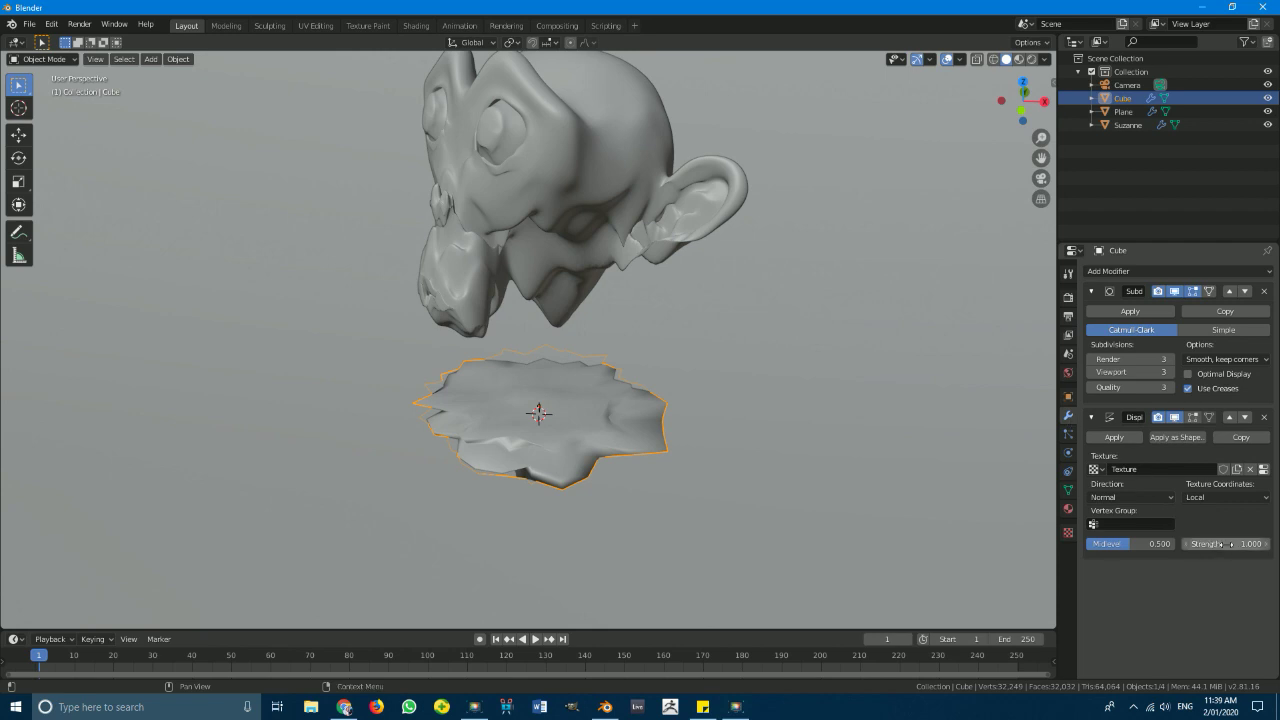
drag(1226, 543, 1150, 543)
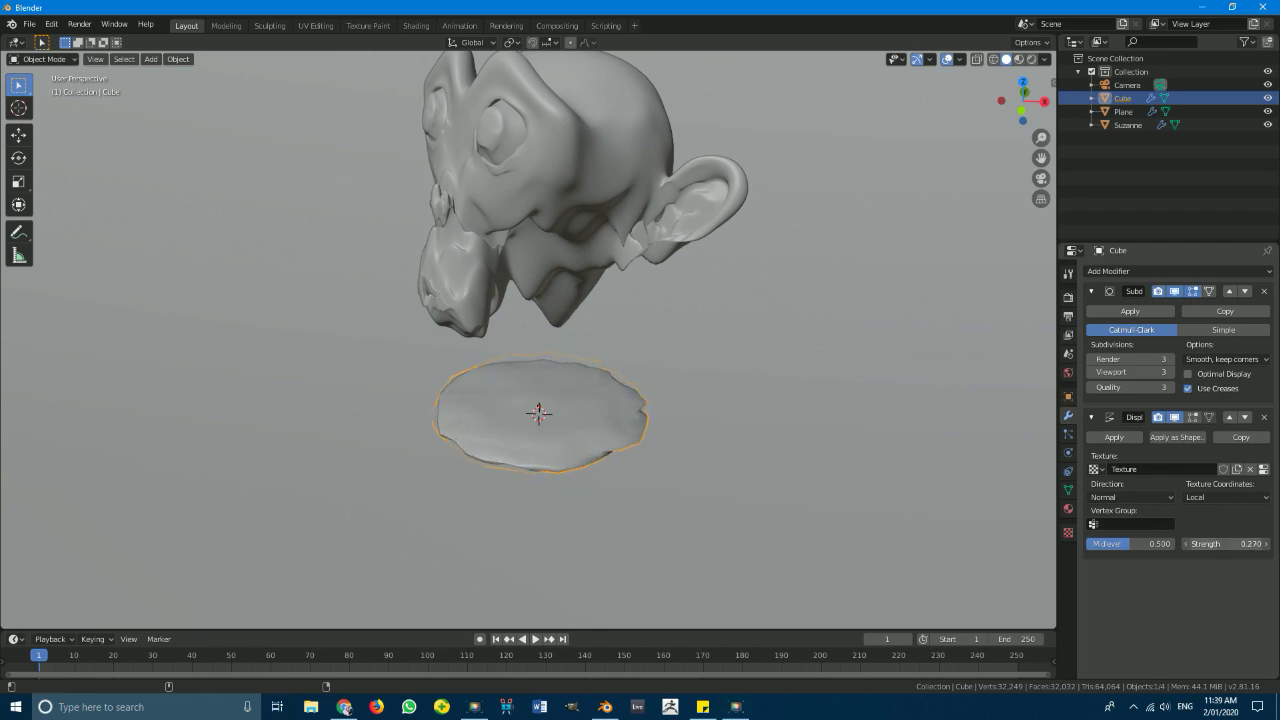
middle_drag(661, 467, 692, 454)
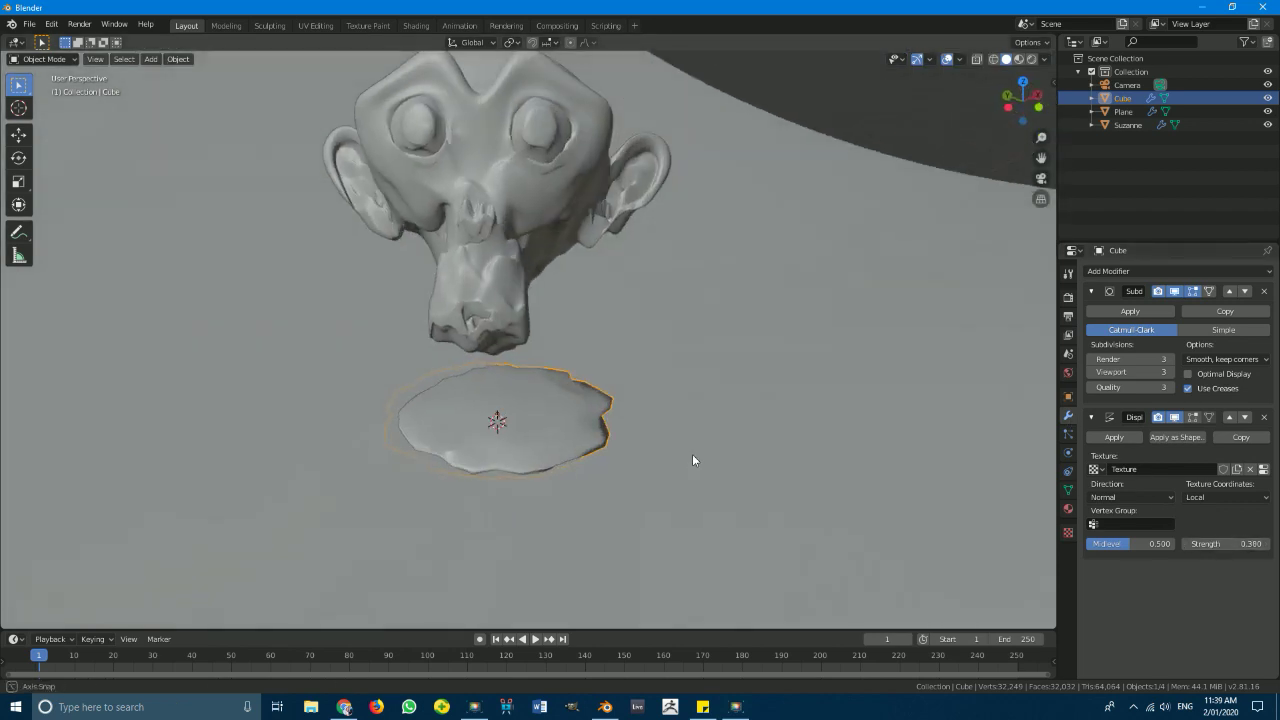
- Add a second Subdivision Surface modifier to the puddle, below the Displace modifier
click(1112, 272)
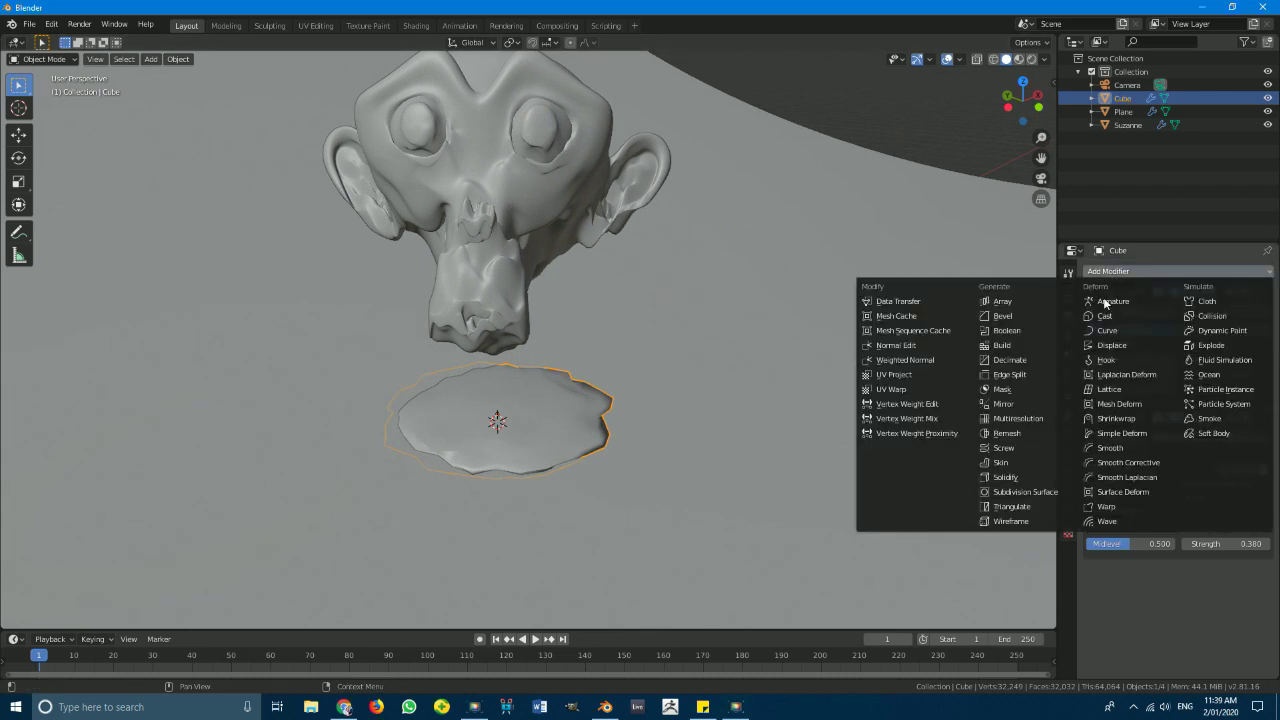
click(1031, 492)
middle_drag(694, 462, 609, 457)
- Select the camera, tilt it down to an X rotation of about 82.1° and raise it in the right side view
key(KP_0)
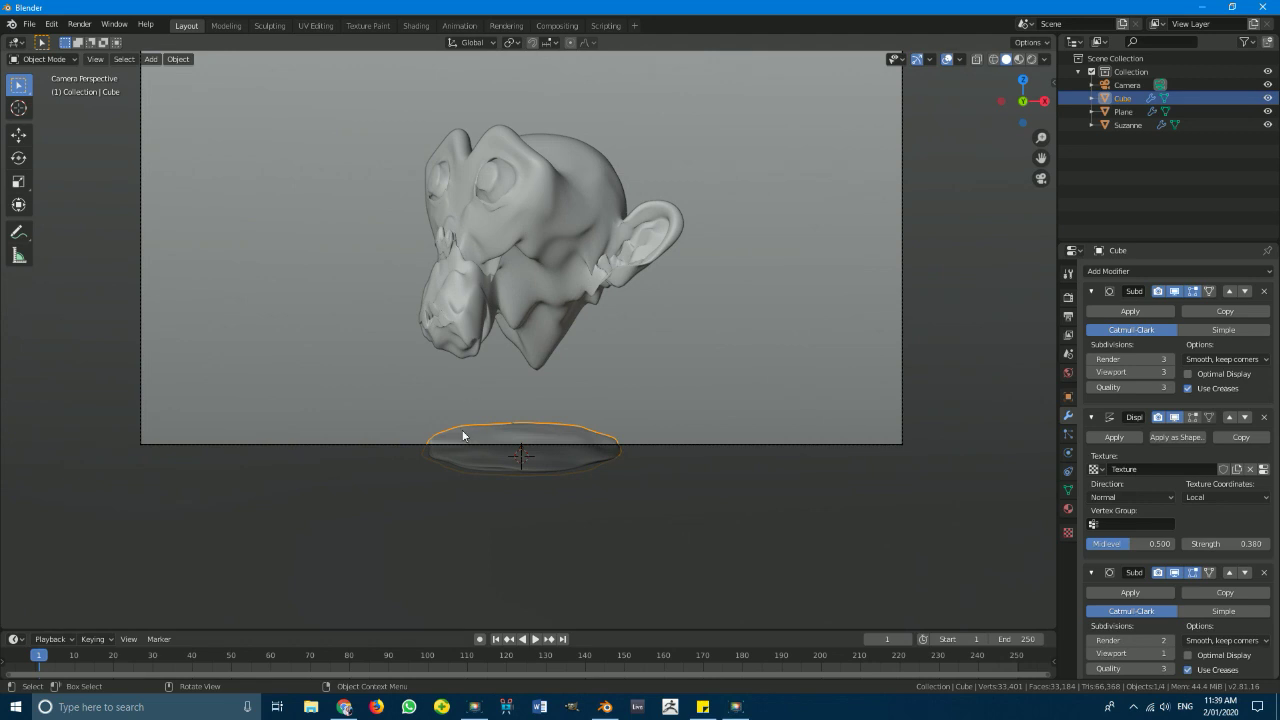
scroll(570, 290, down, 3)
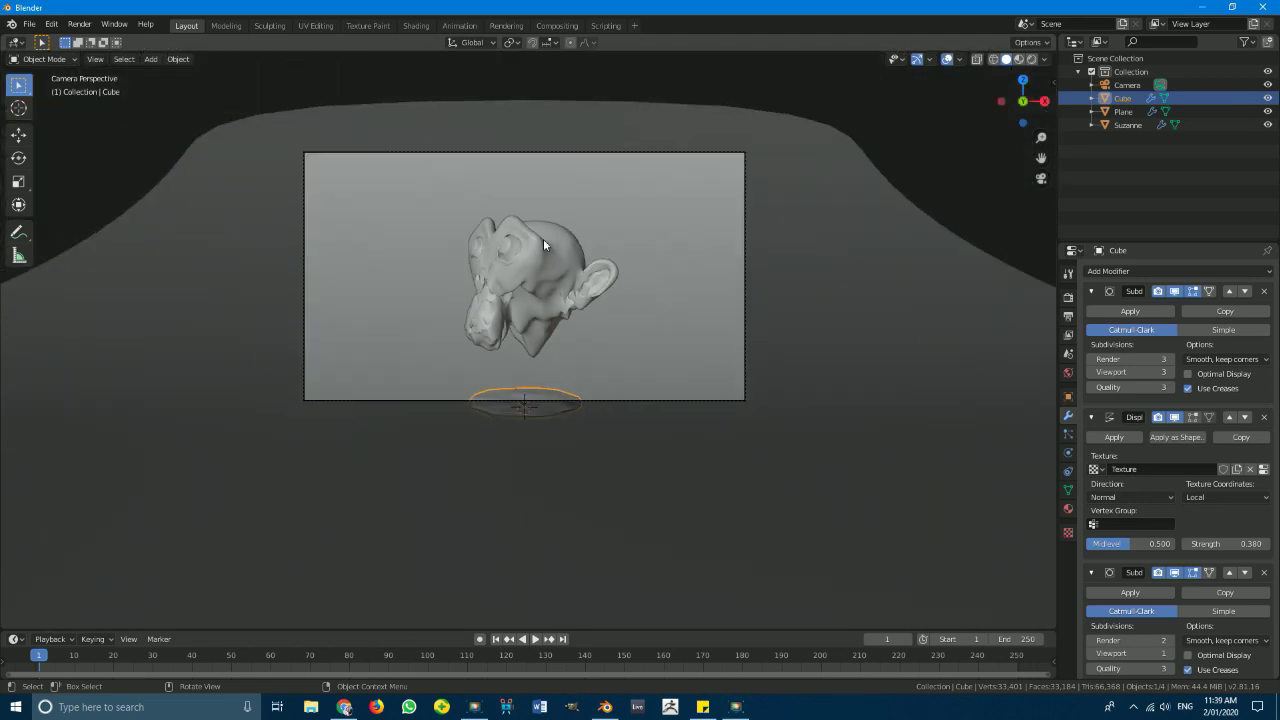
scroll(507, 244, up, 3)
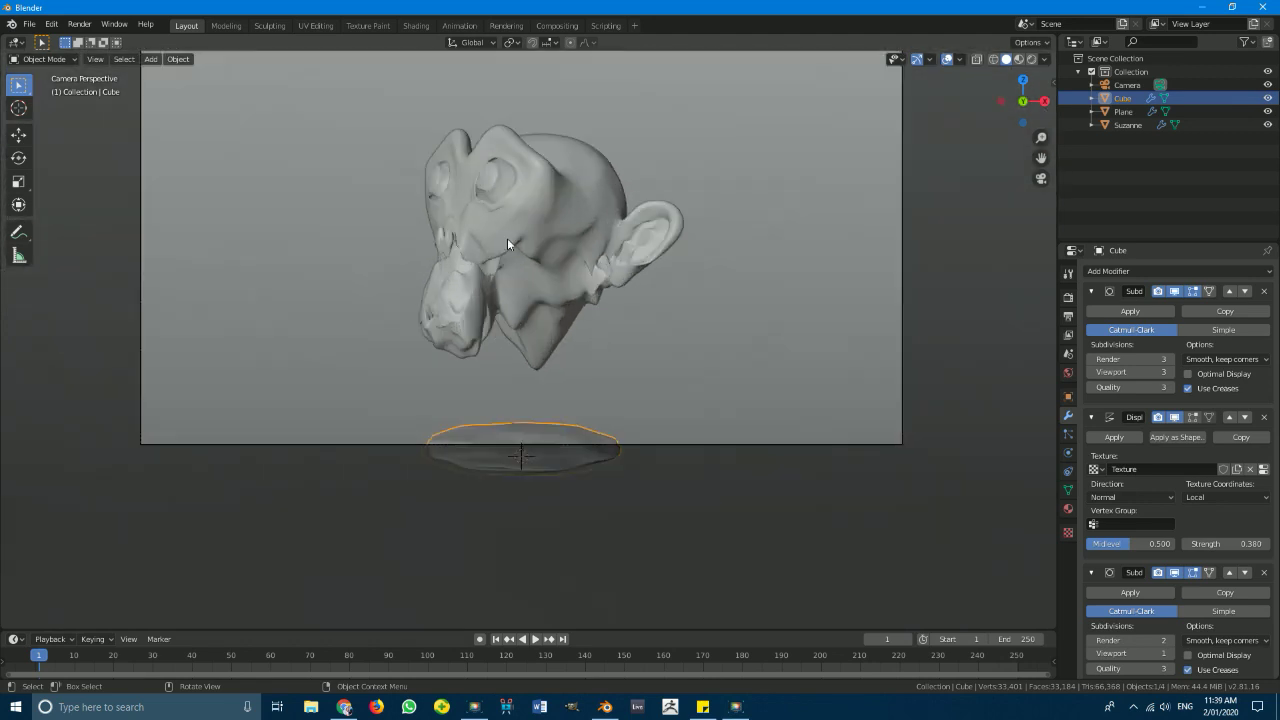
click(634, 51)
middle_drag(821, 132, 363, 251)
click(208, 382)
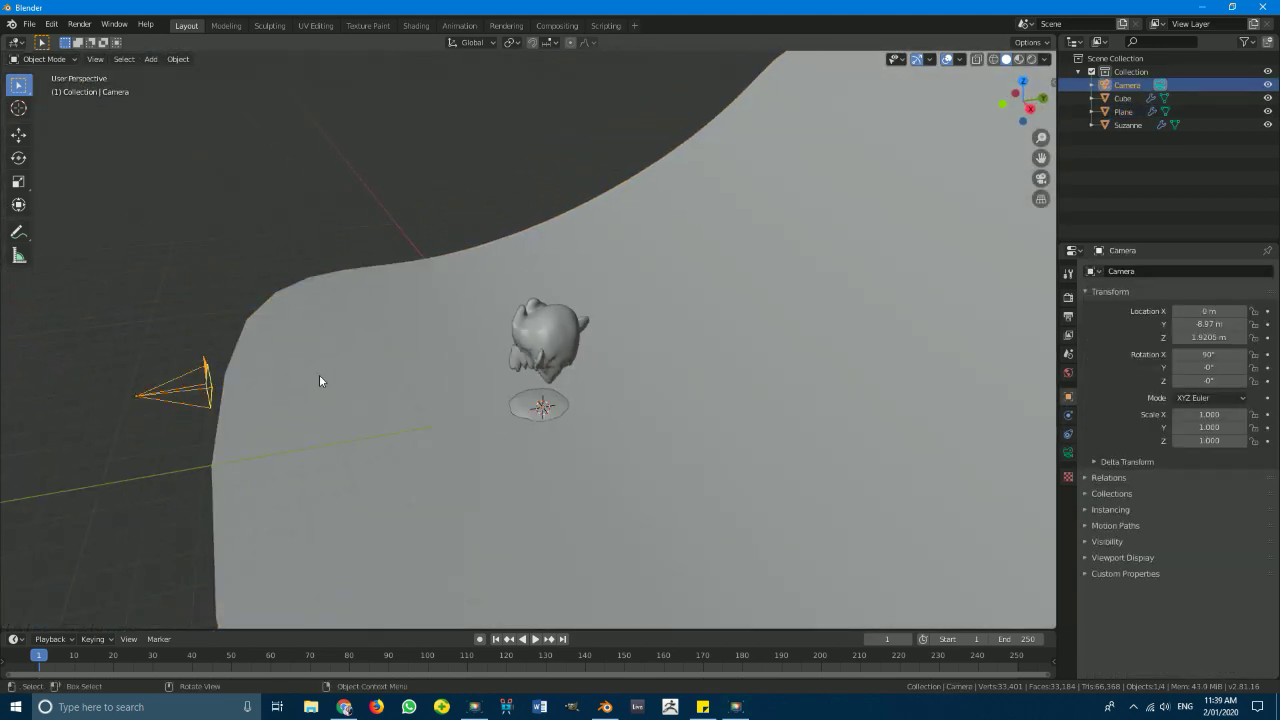
middle_drag(319, 380, 305, 357)
key(KP_3)
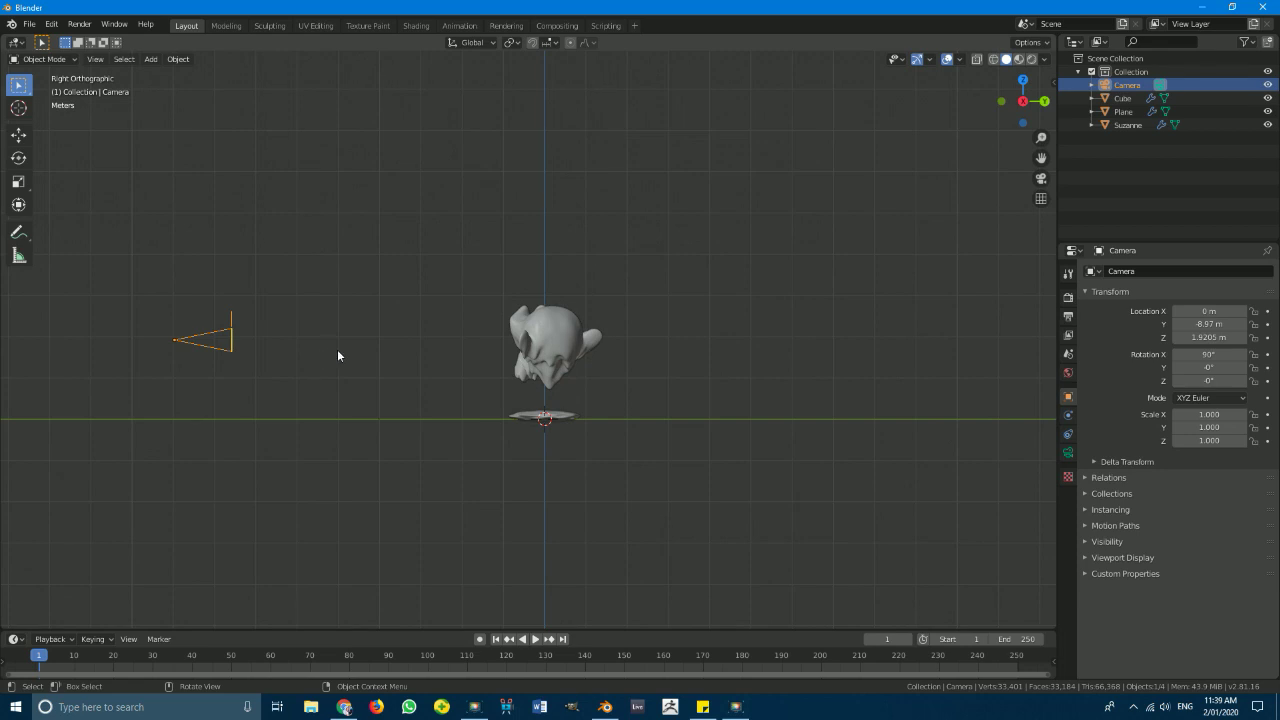
key(r)
click(427, 377)
key(g)
click(431, 373)
- Reposition the camera through its own view to about Z 2.63 m, framing both the head and the puddle
key(KP_0)
scroll(443, 363, up, 2)
key(g)
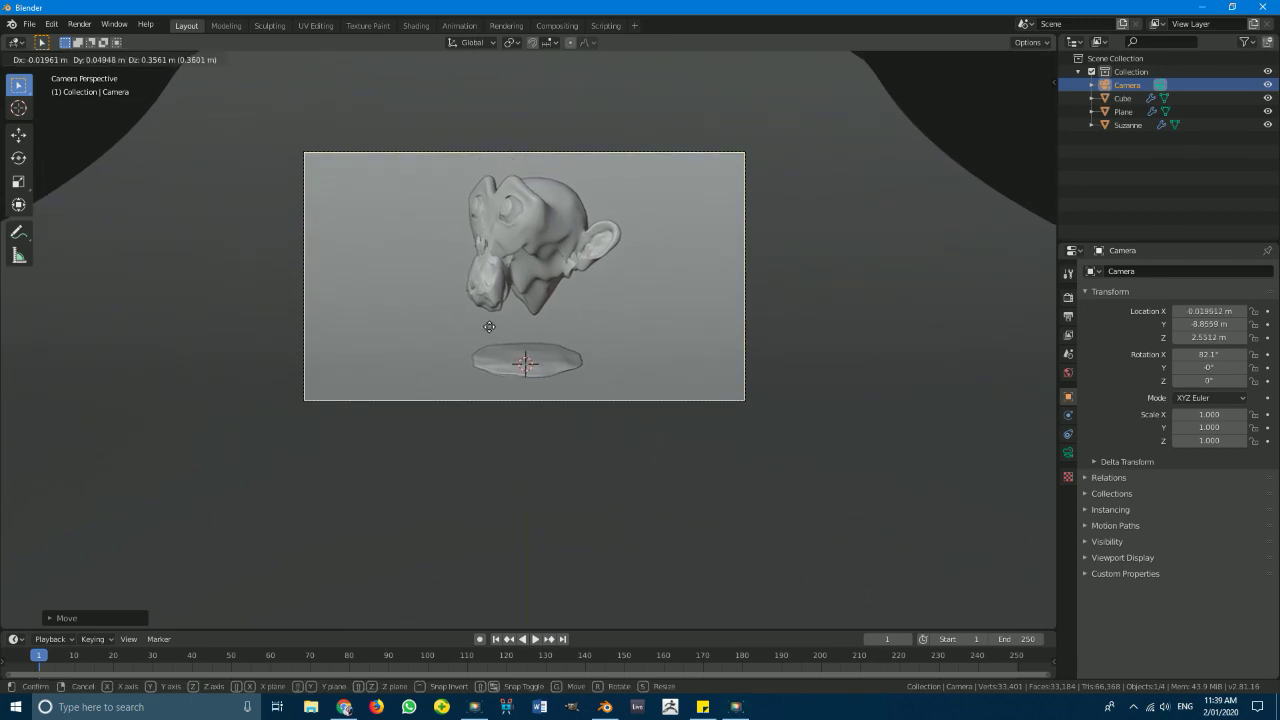
click(490, 324)
scroll(587, 338, up, 2)
key(g)
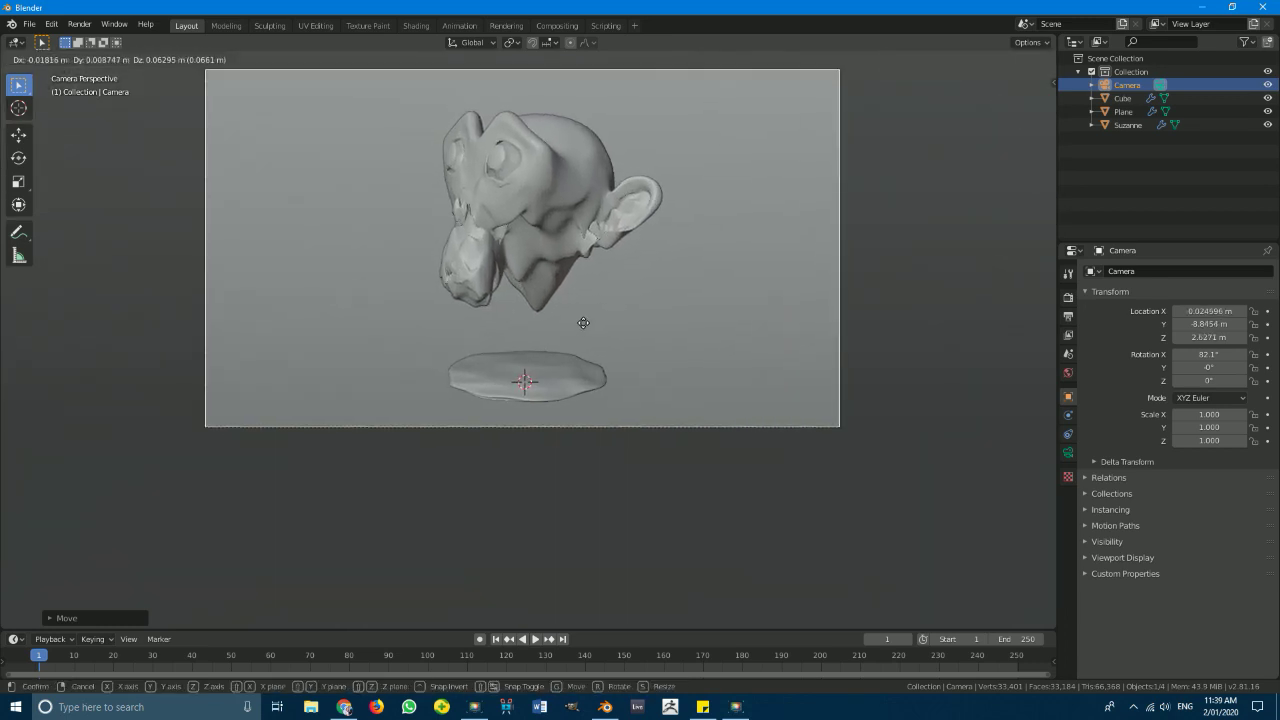
click(588, 322)
shift+middle_drag(617, 245, 617, 340)
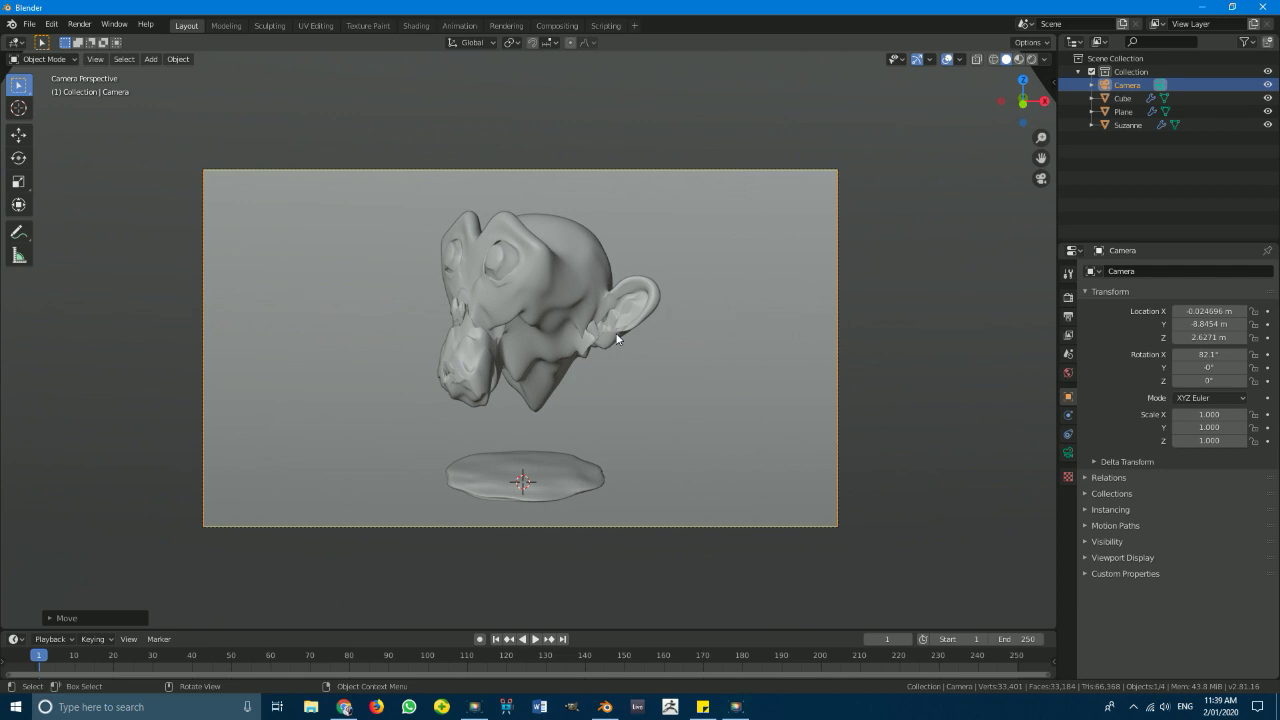
- Keyframe the monkey head's Key 1 shape key at value 0.000 on frame 10
click(581, 221)
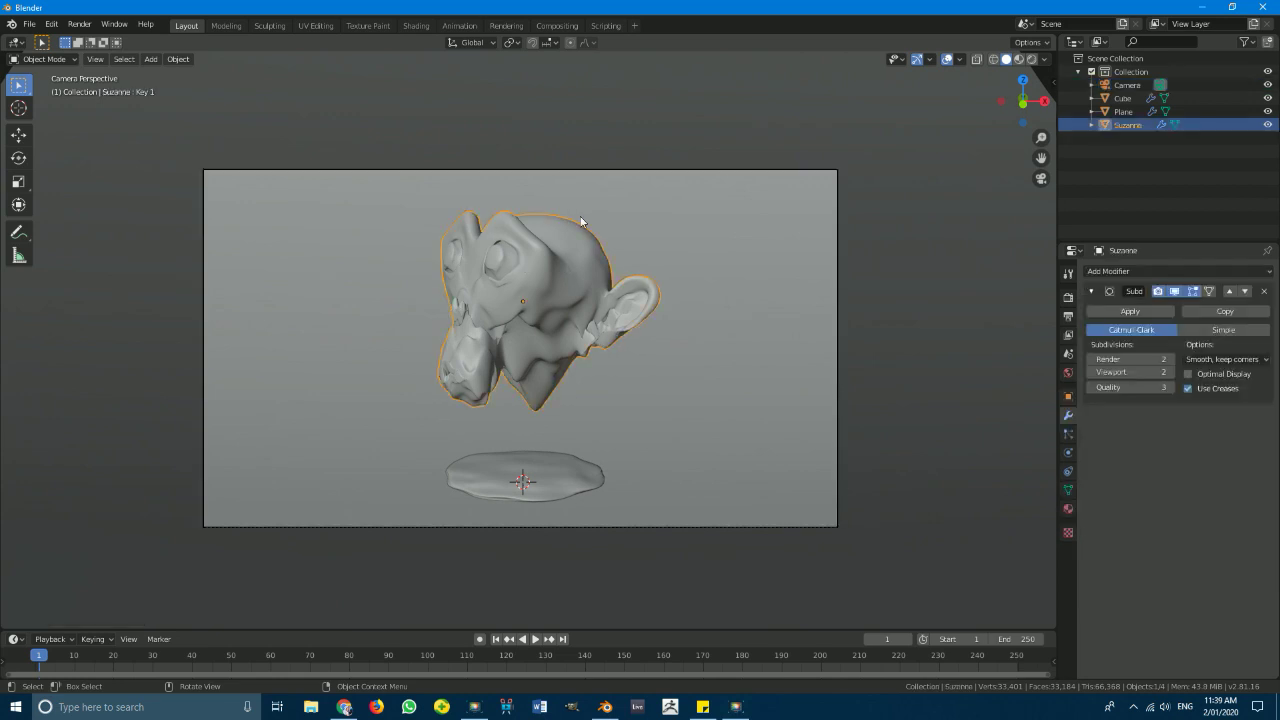
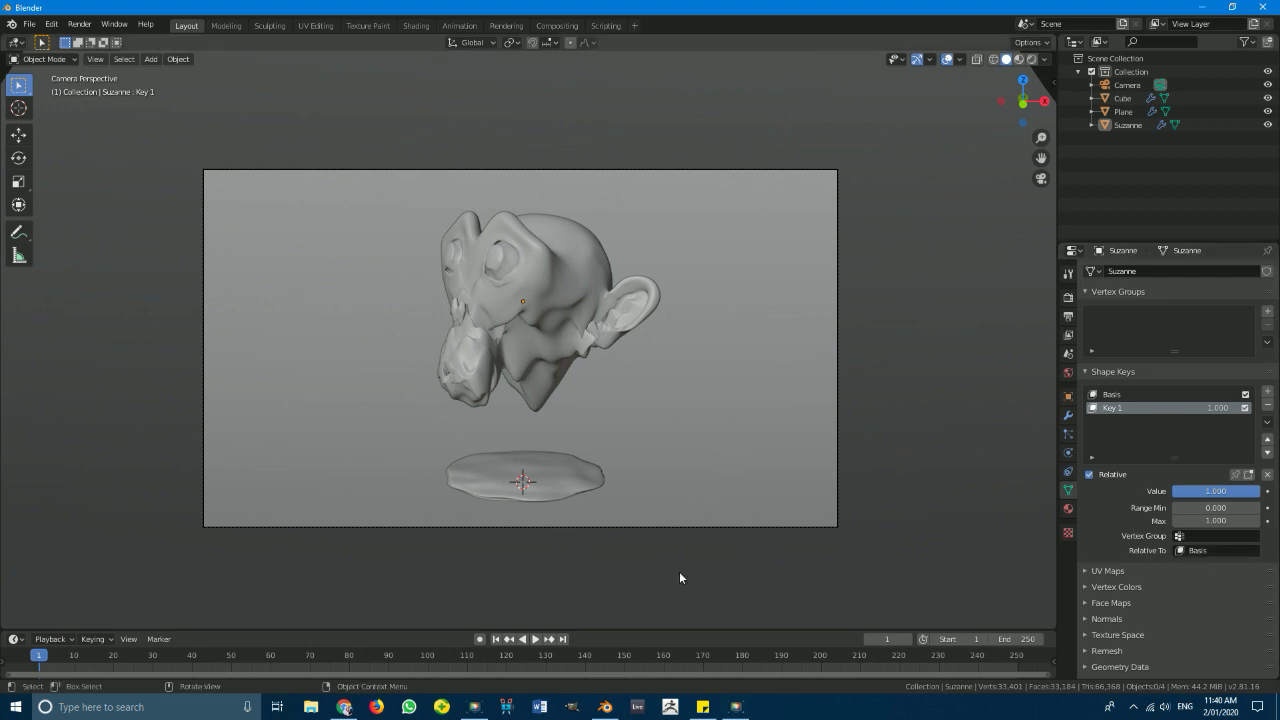
scroll(57, 668, down, 2)
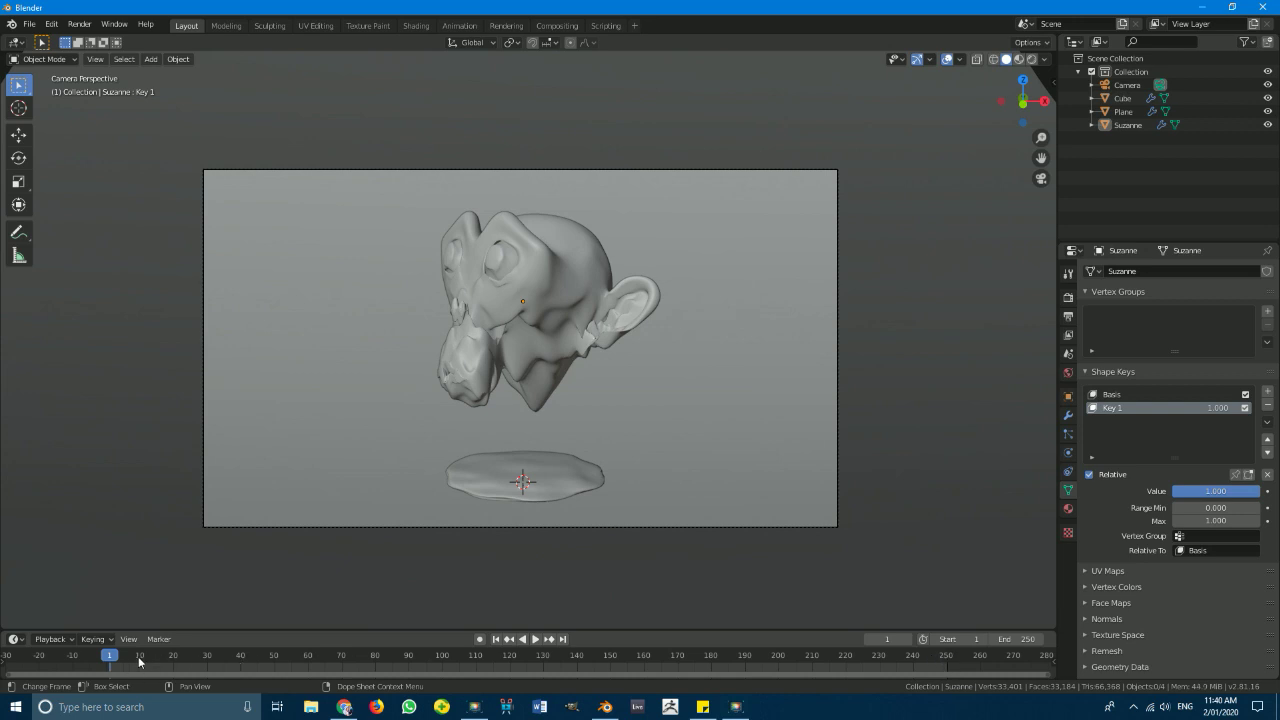
drag(112, 657, 141, 659)
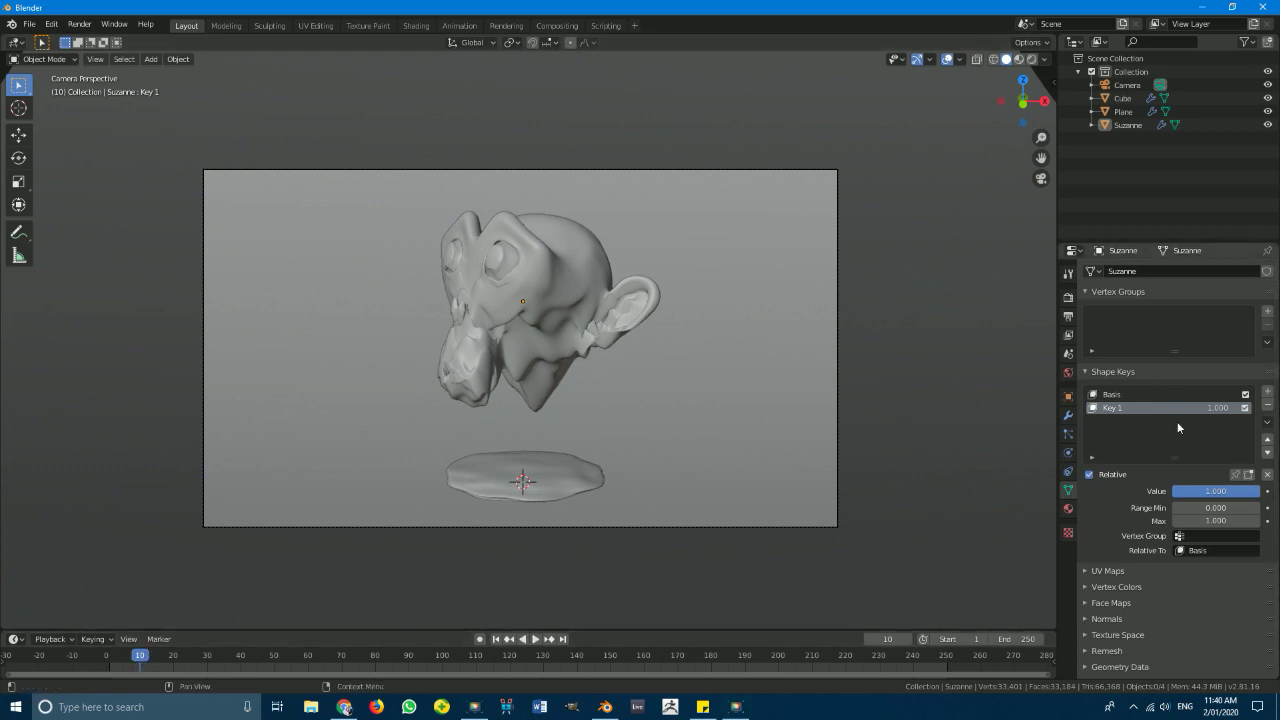
drag(1221, 491, 1176, 491)
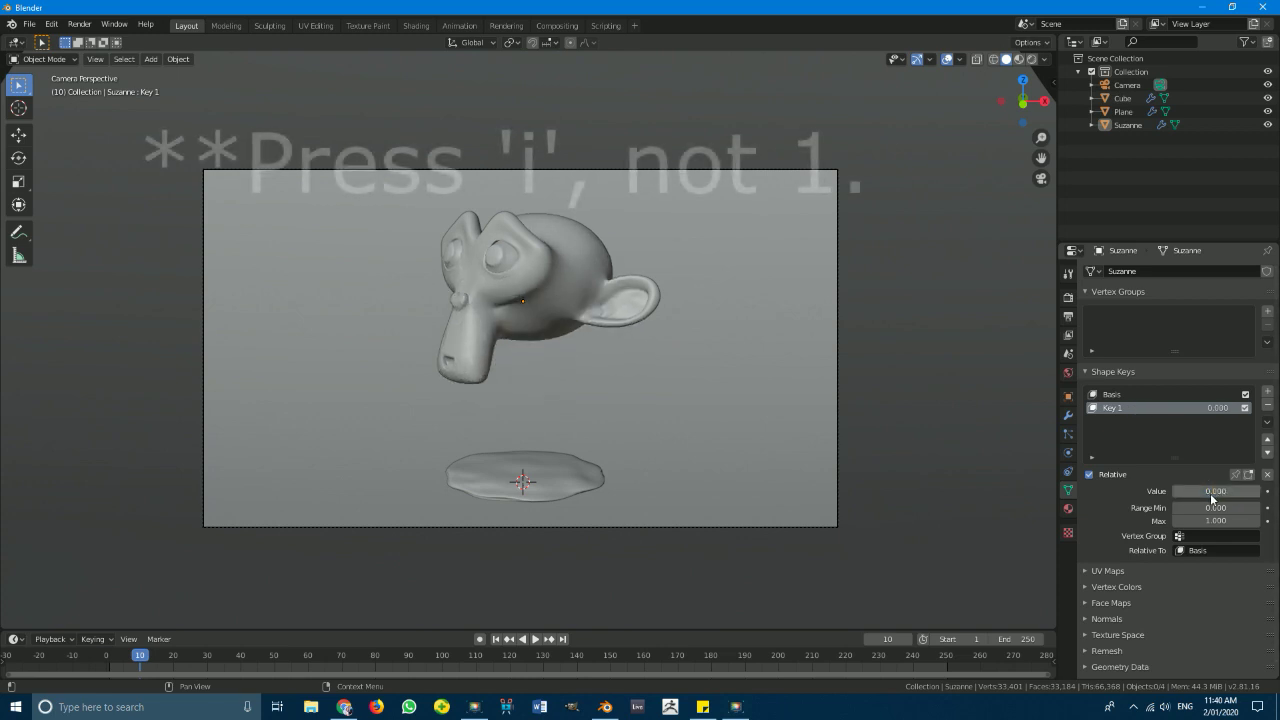
key(i)
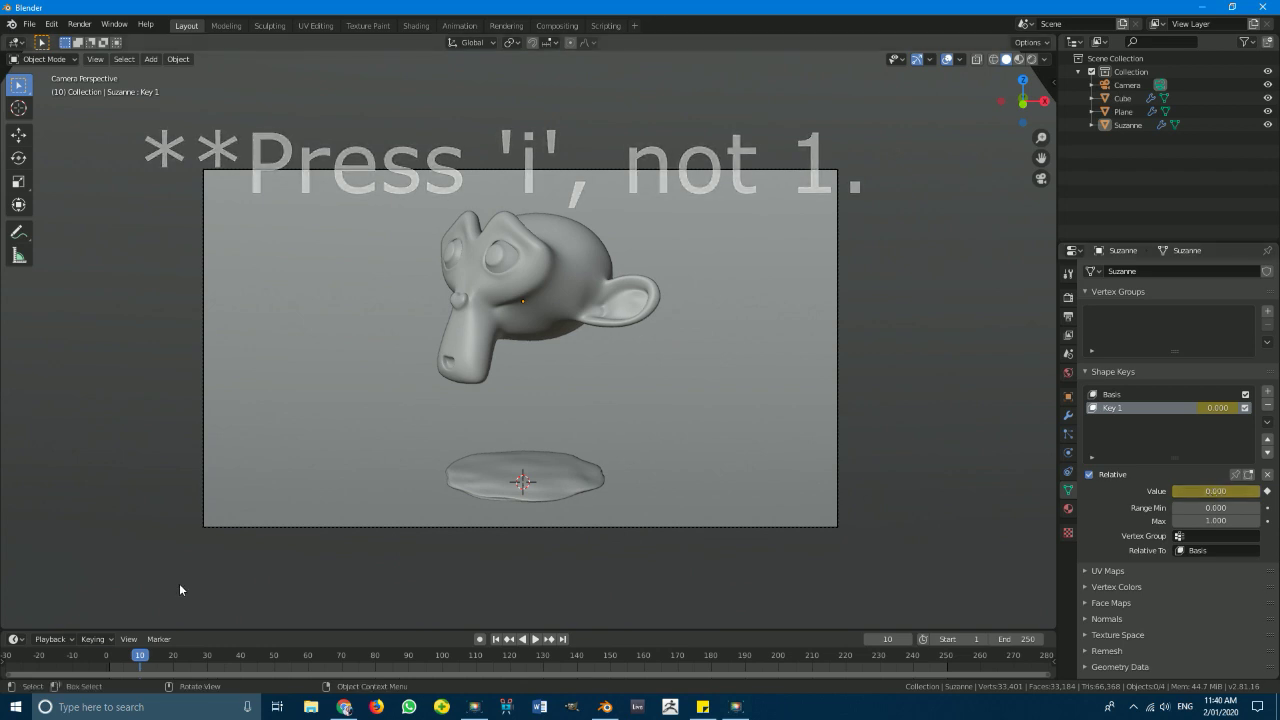
- Keyframe the Key 1 shape key at value 1.000 on frame 240
drag(139, 659, 914, 656)
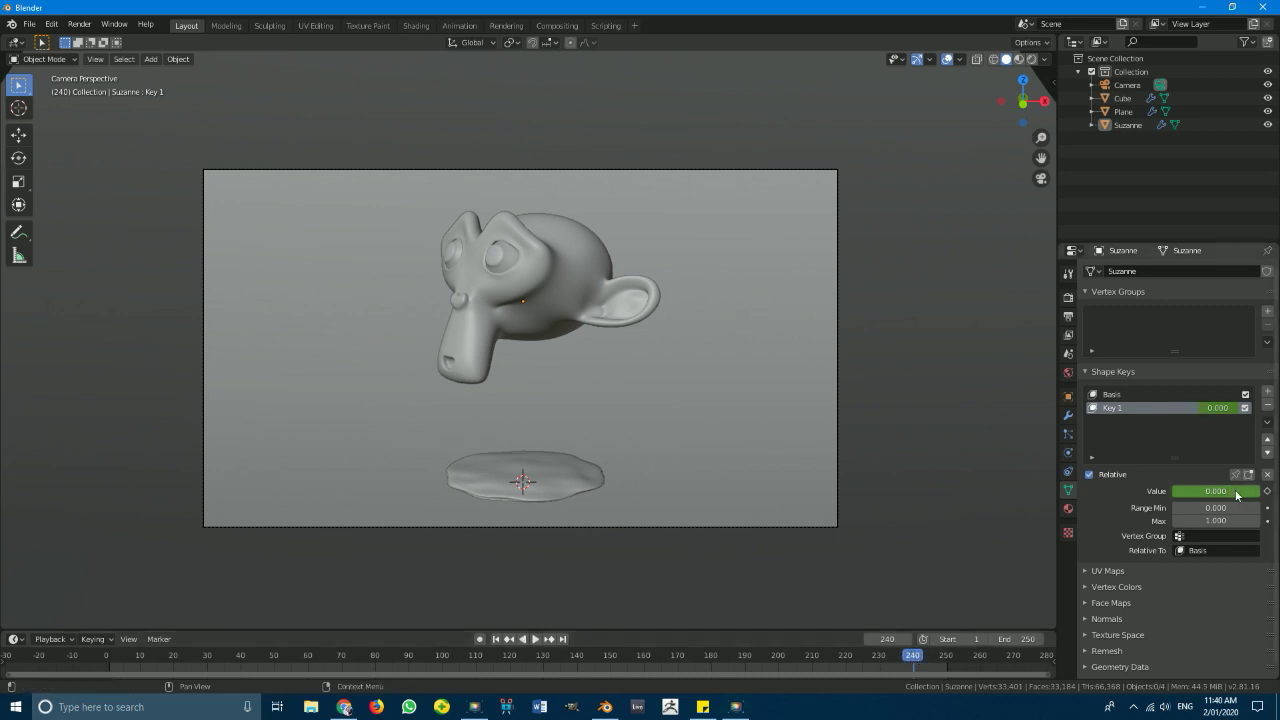
key(Return)
drag(1197, 497, 1249, 496)
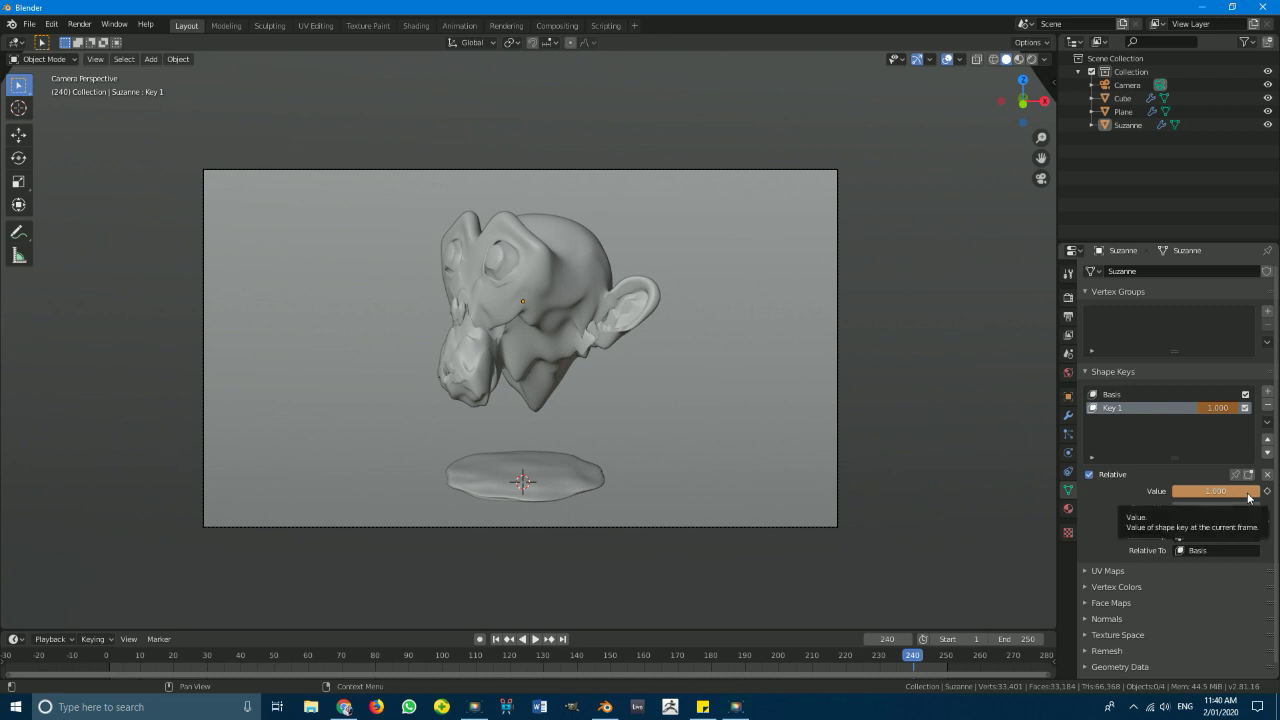
key(i)
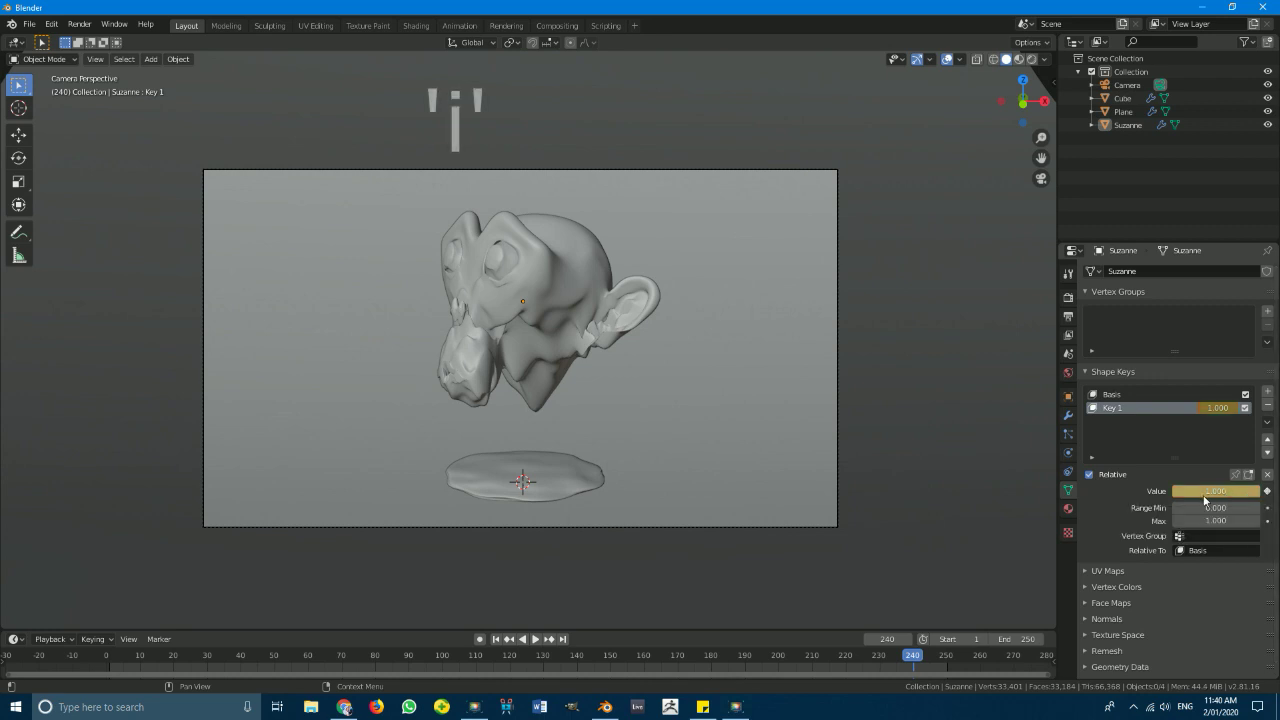
key(shift+ctrl+space)
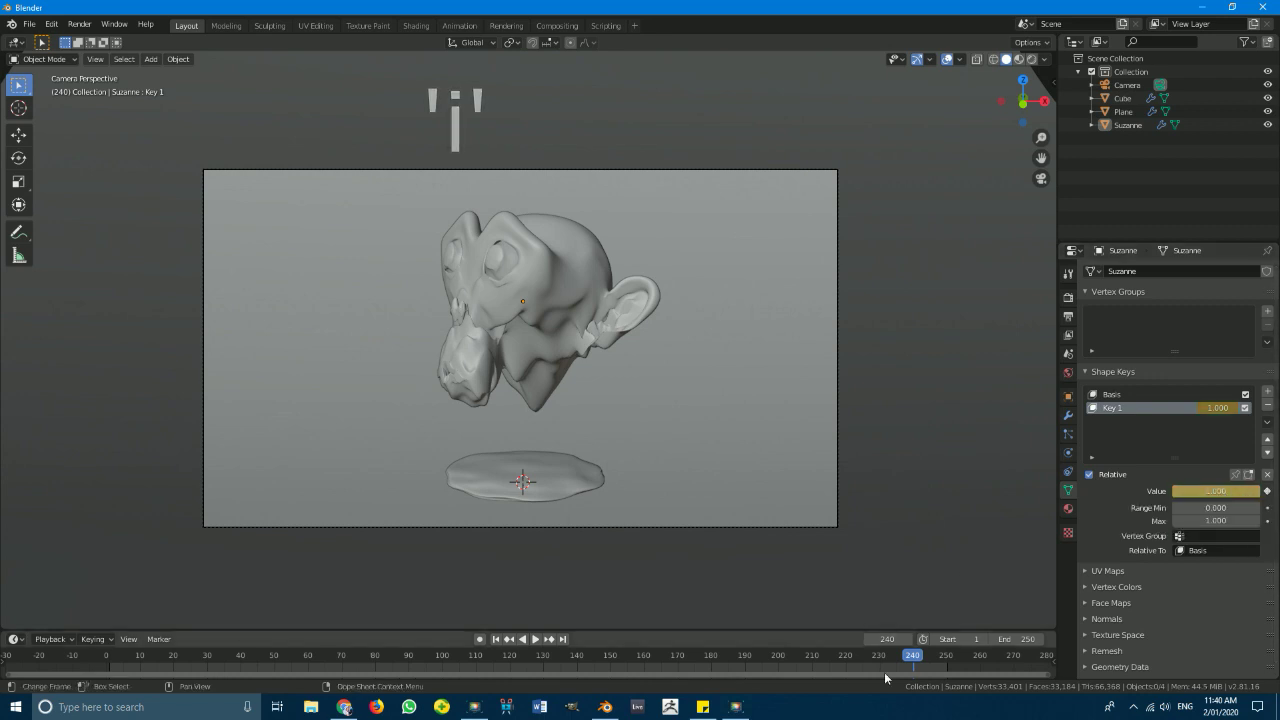
- Play the animation from frame 0 to review the melting of the head, and stop it
drag(858, 662, 100, 660)
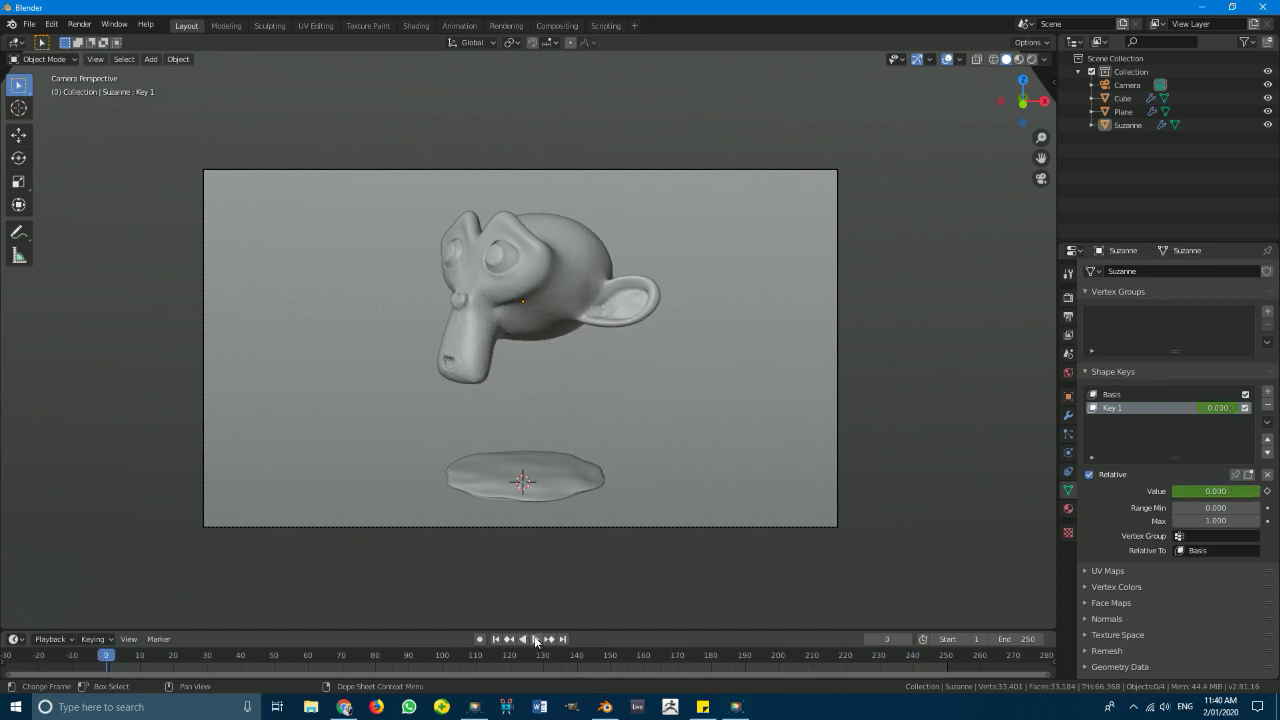
click(536, 639)
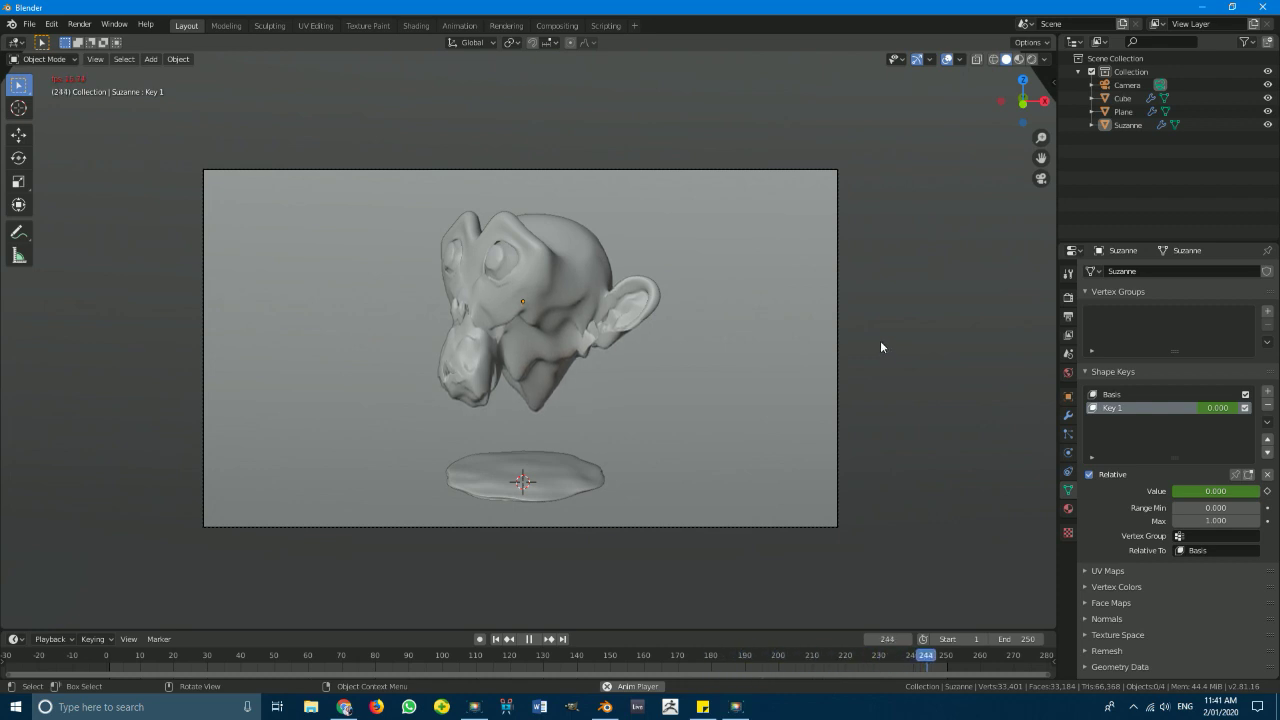
key(space)
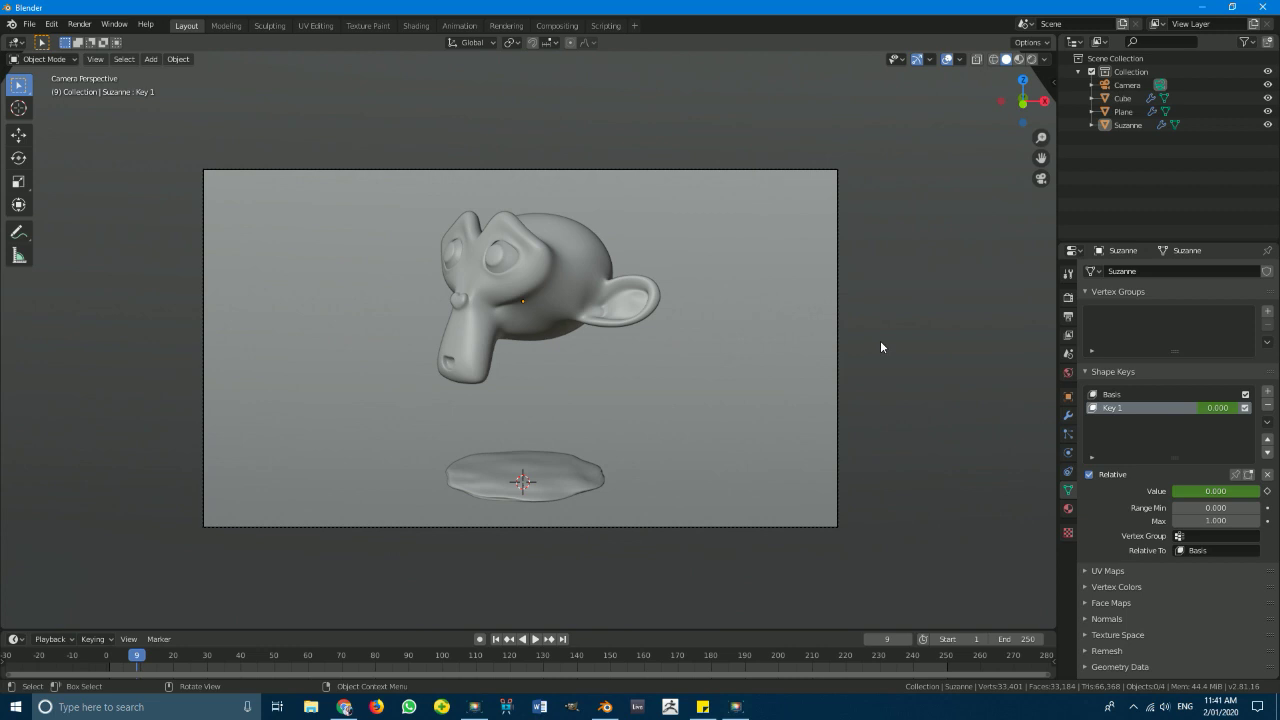
- Select the puddle beneath the head and scale it down uniformly at frame 9
click(590, 477)
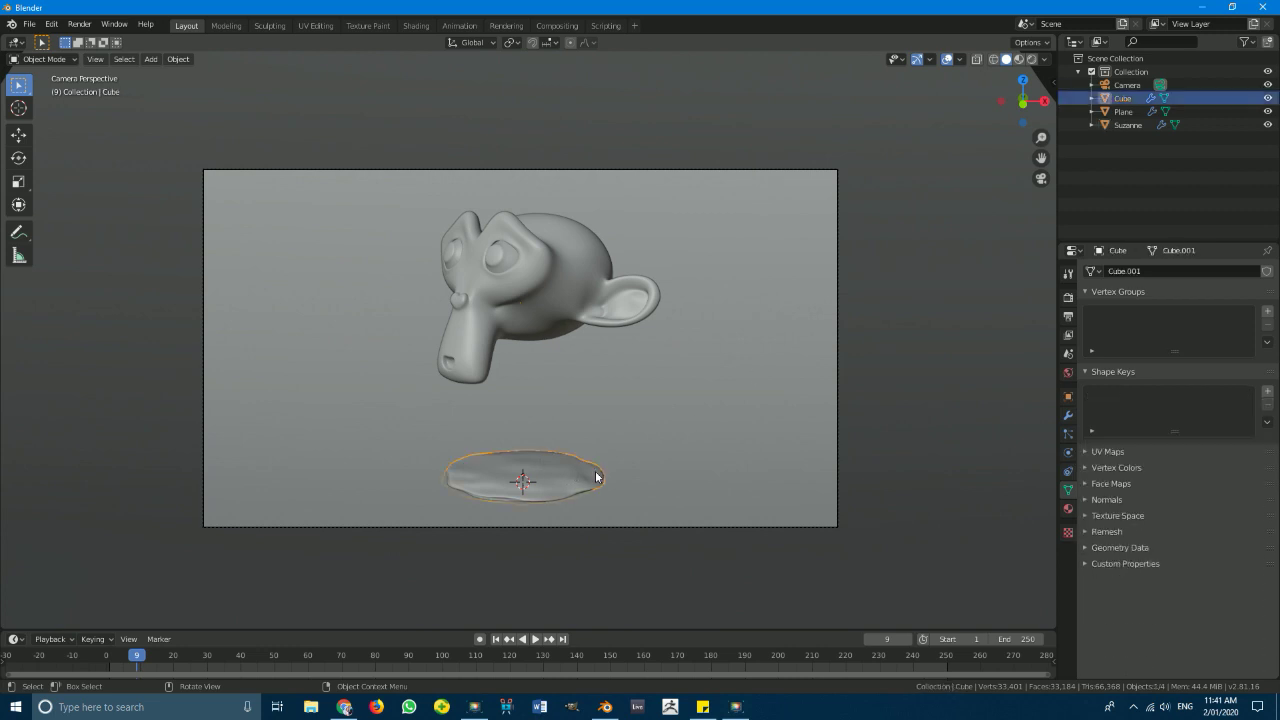
scroll(549, 492, up, 1)
key(g)
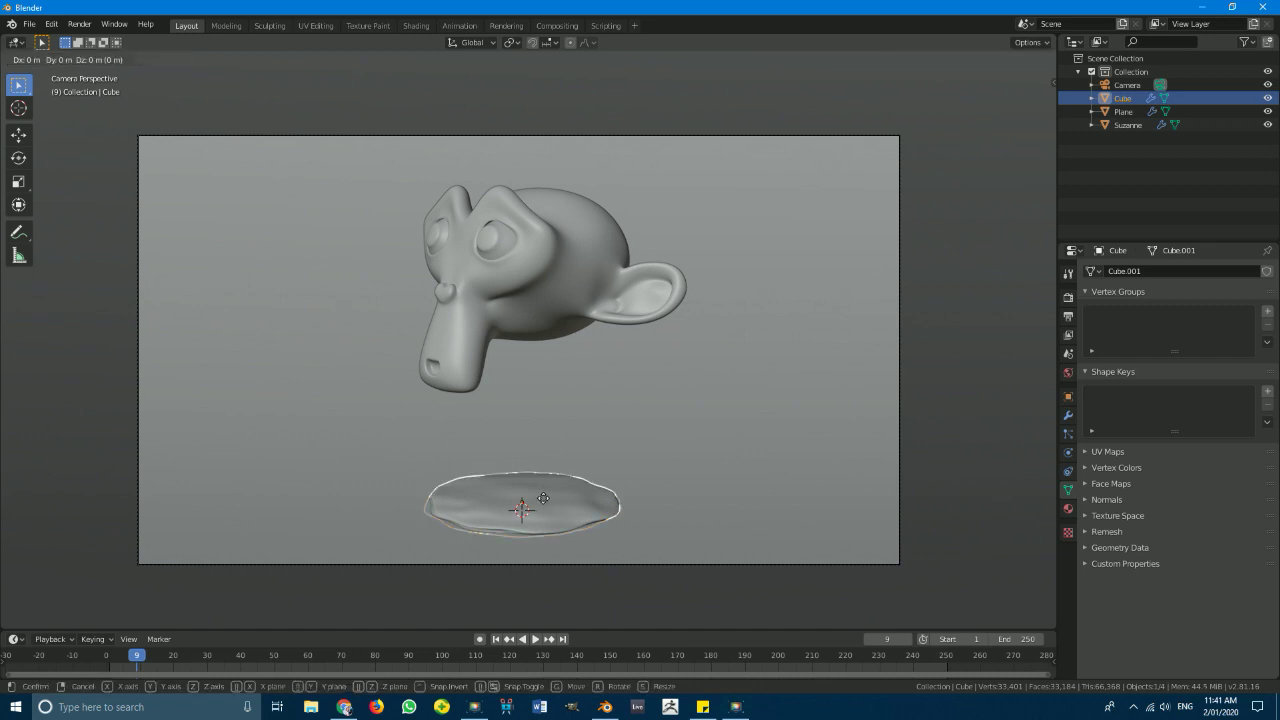
right_click(544, 504)
key(s)
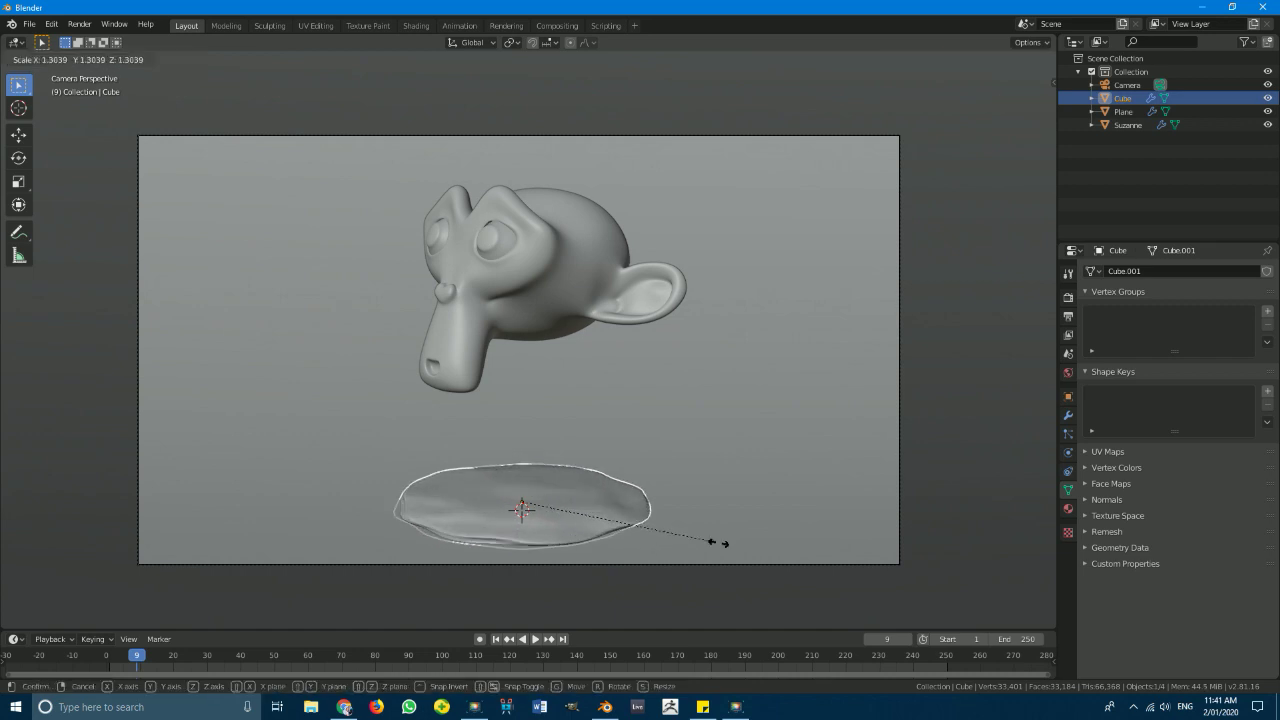
click(612, 526)
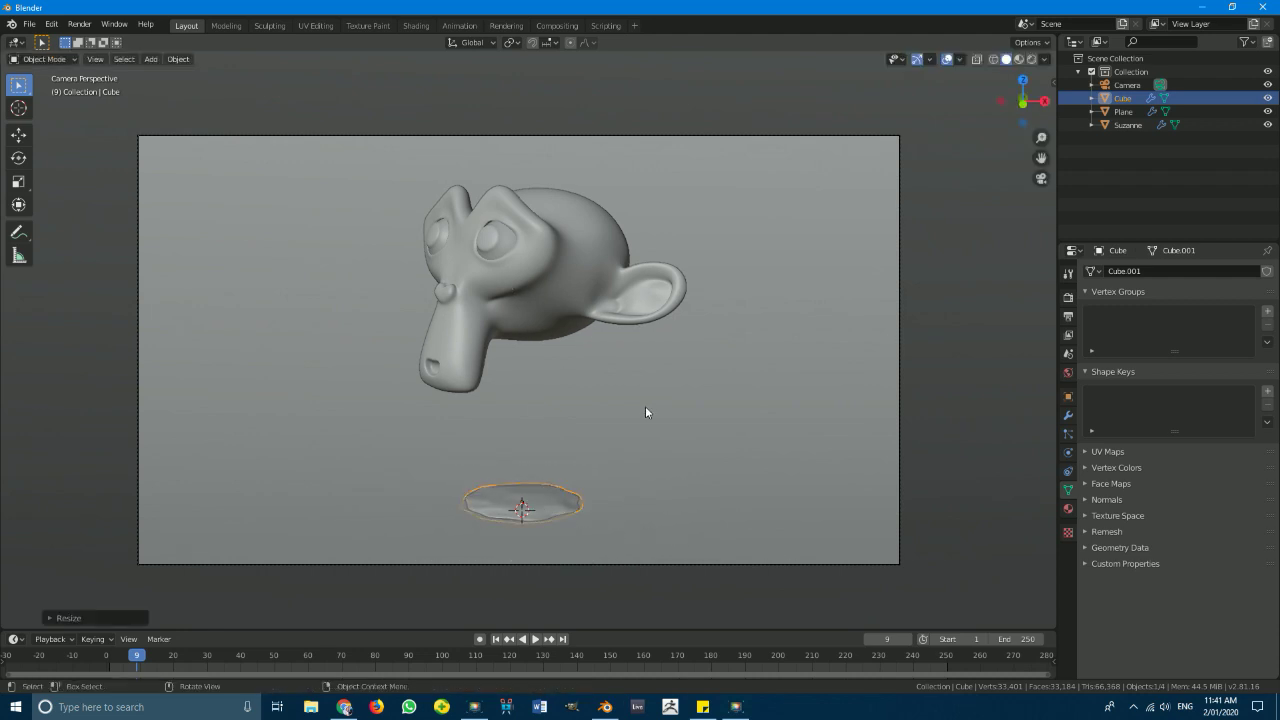
- At frame 11, scale the puddle down uniformly to about 0.4 of its size and insert a LocScale keyframe
key(shift+Left)
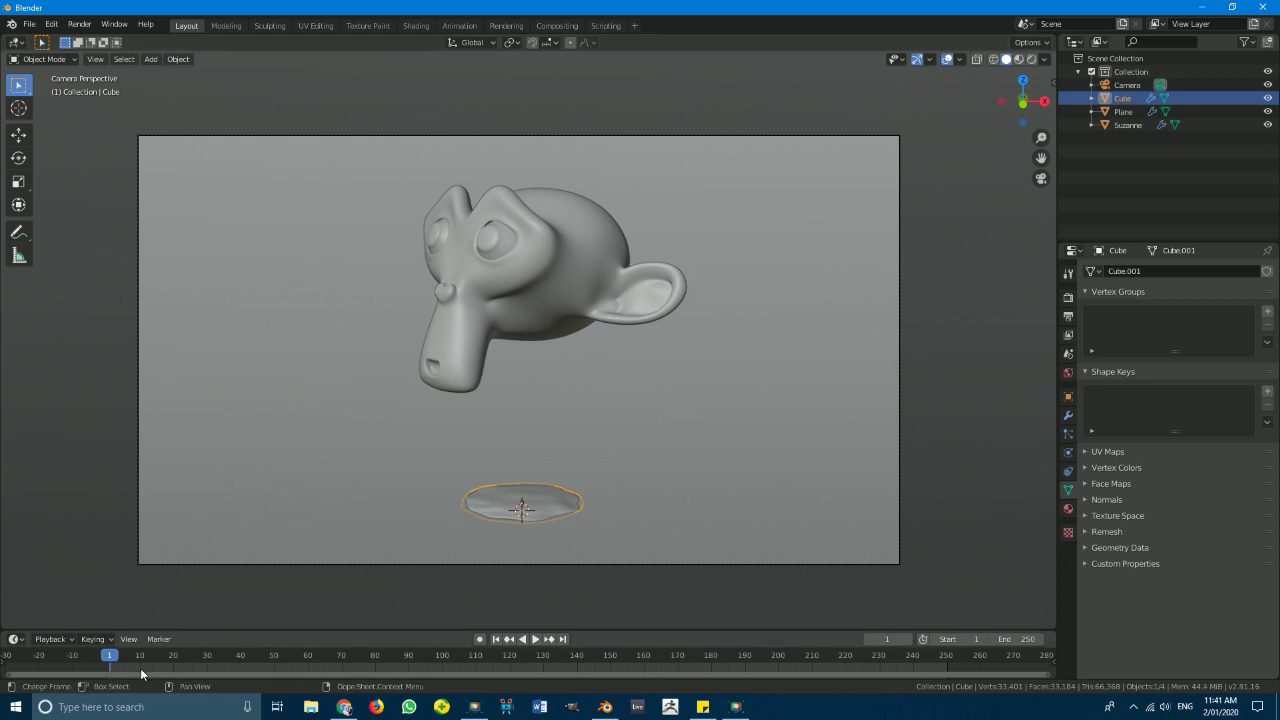
drag(108, 655, 143, 655)
key(s)
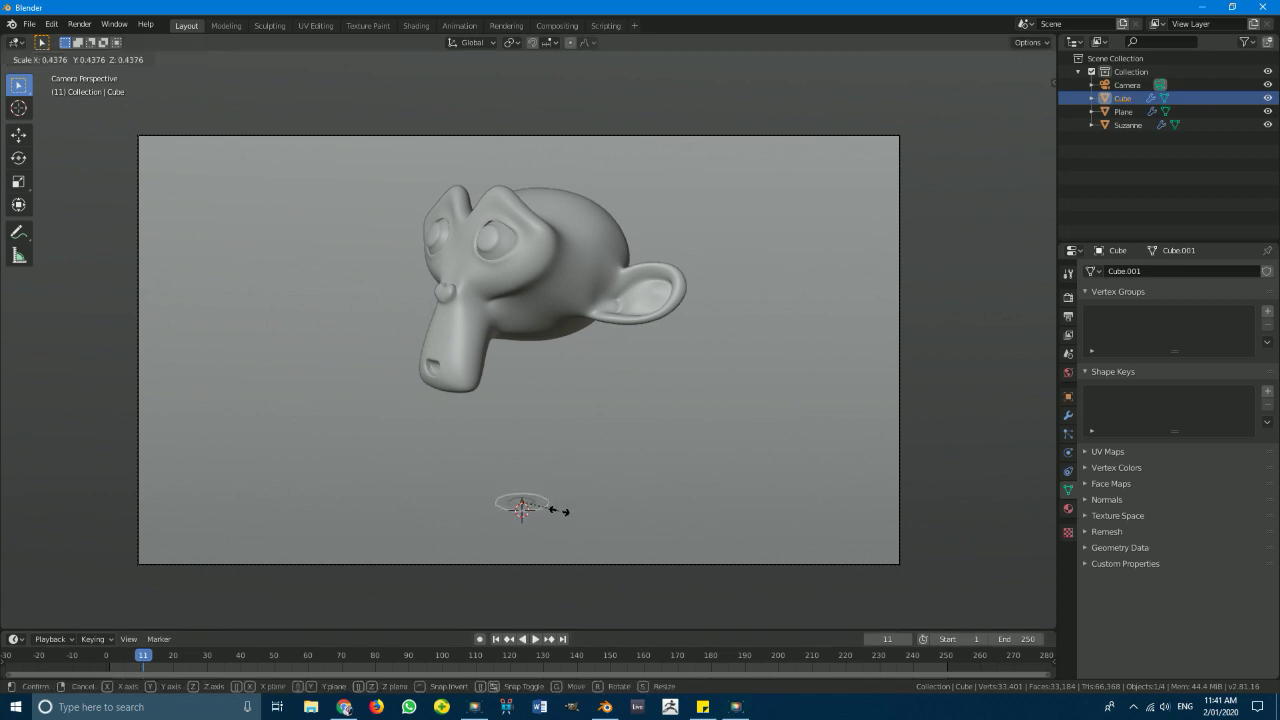
click(553, 513)
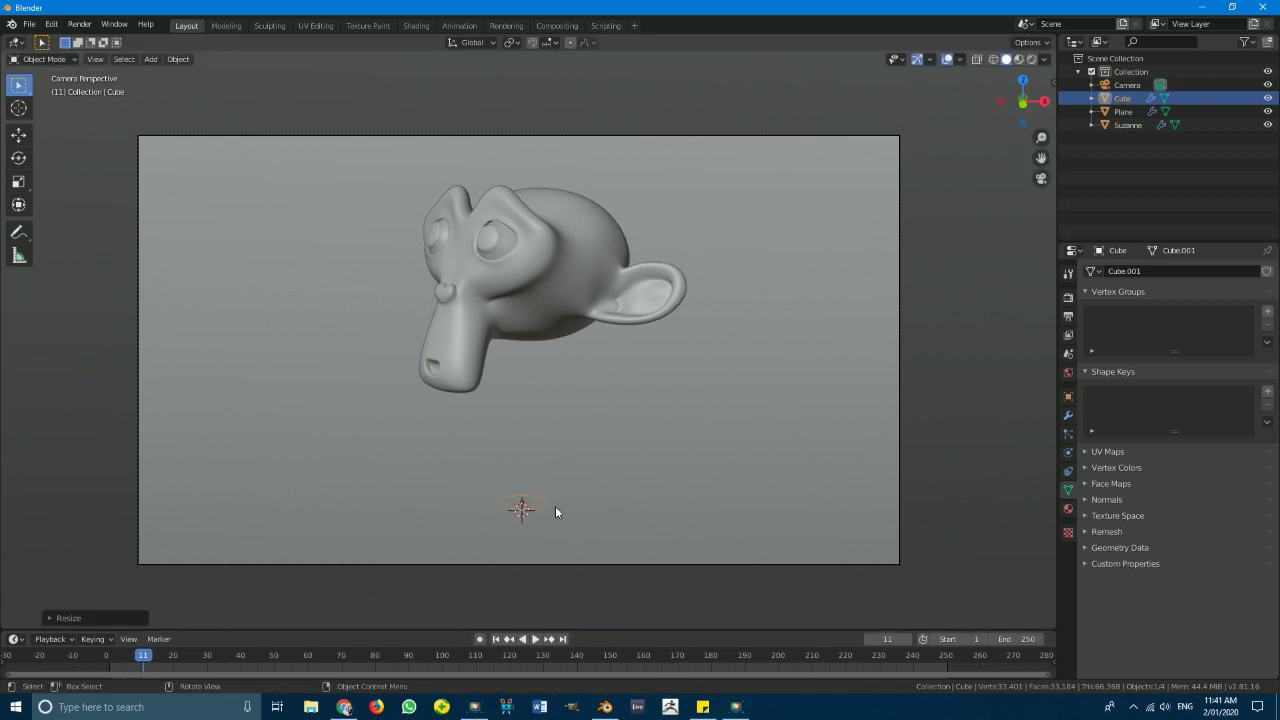
key(i)
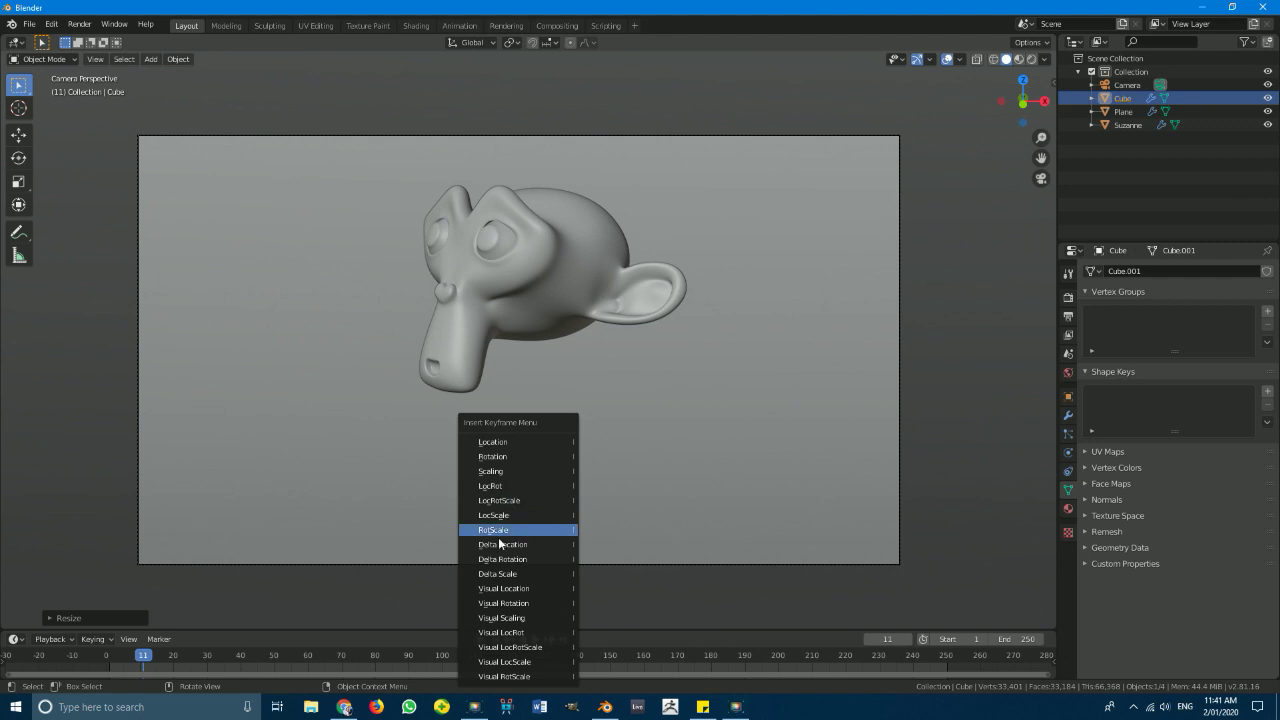
click(511, 516)
- At frame 240, scale the puddle up uniformly into a wide pool beneath the head and insert a LocScale keyframe
key(space)
drag(493, 656, 921, 672)
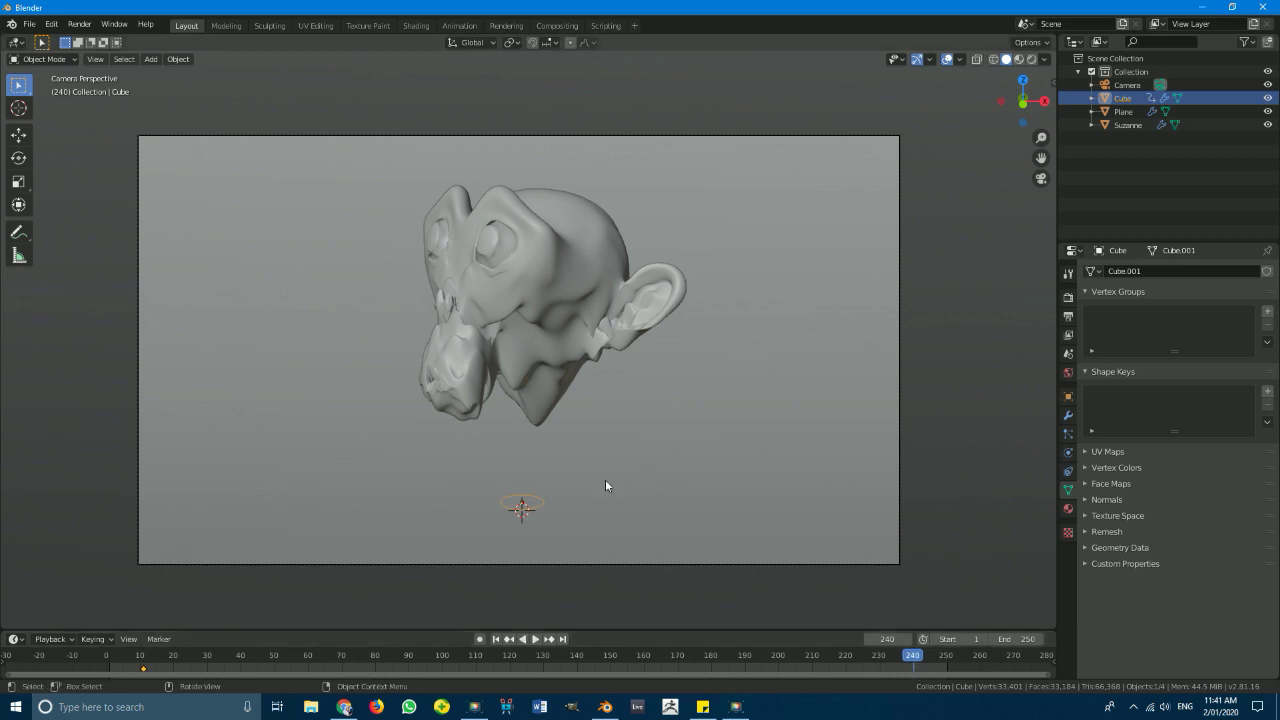
key(s)
click(872, 562)
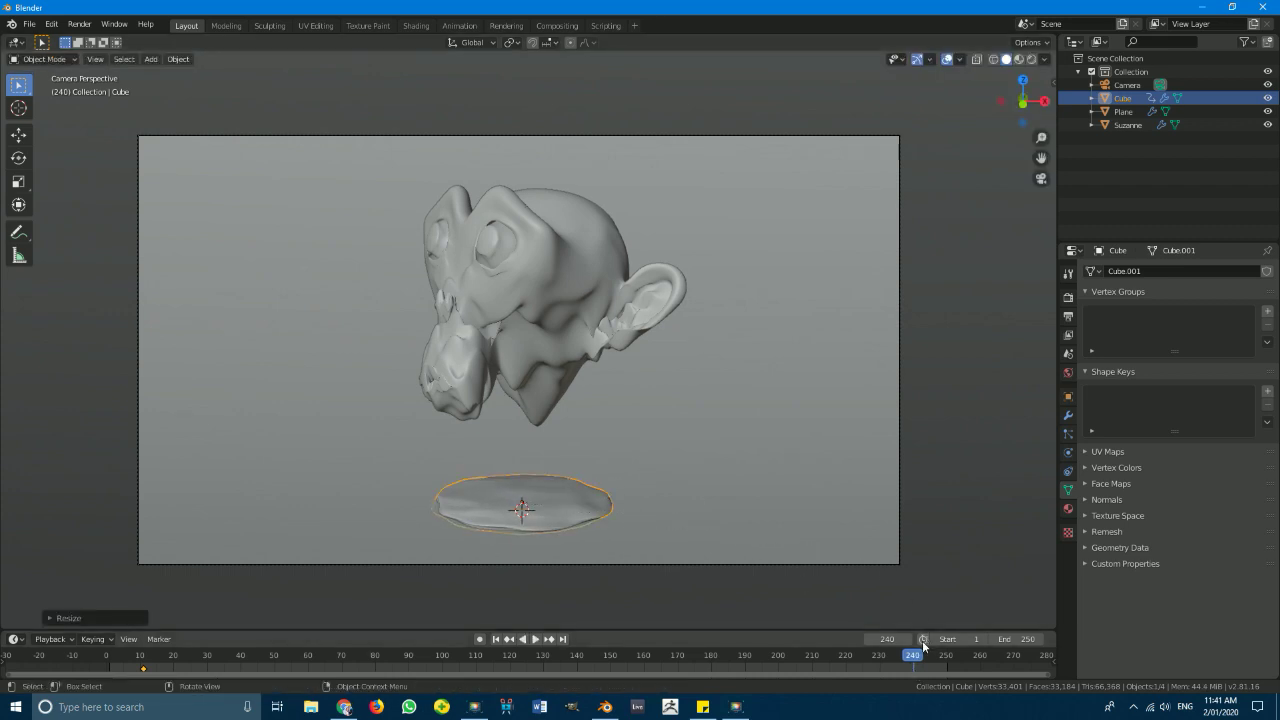
key(i)
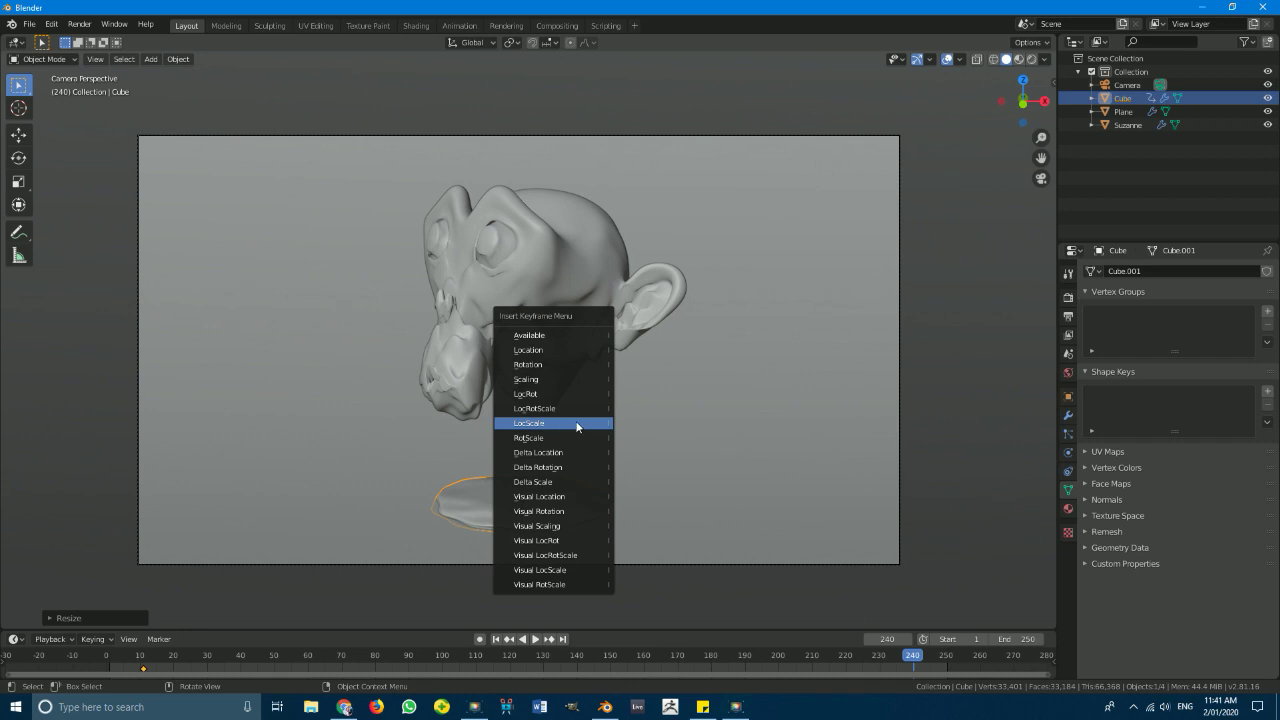
click(566, 422)
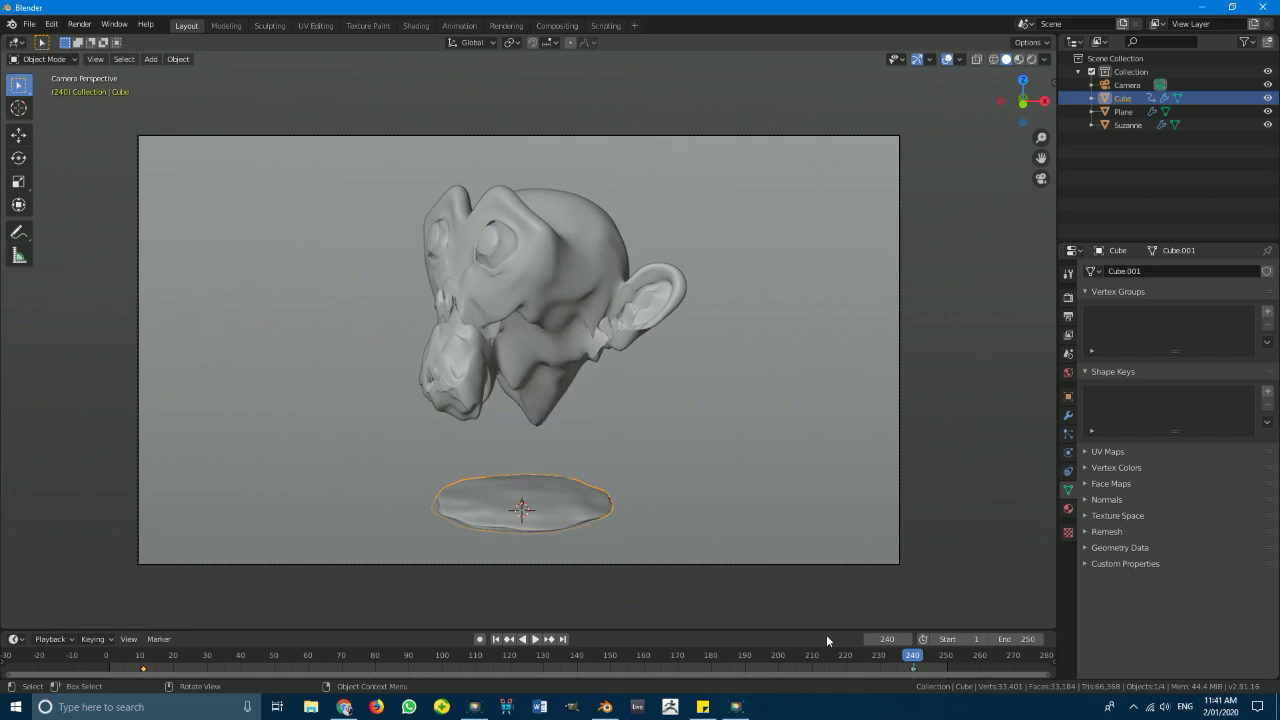
- Return to frame 0, deselect the puddle and play the animation to review its growth with the melting head
drag(912, 668, 105, 638)
click(965, 293)
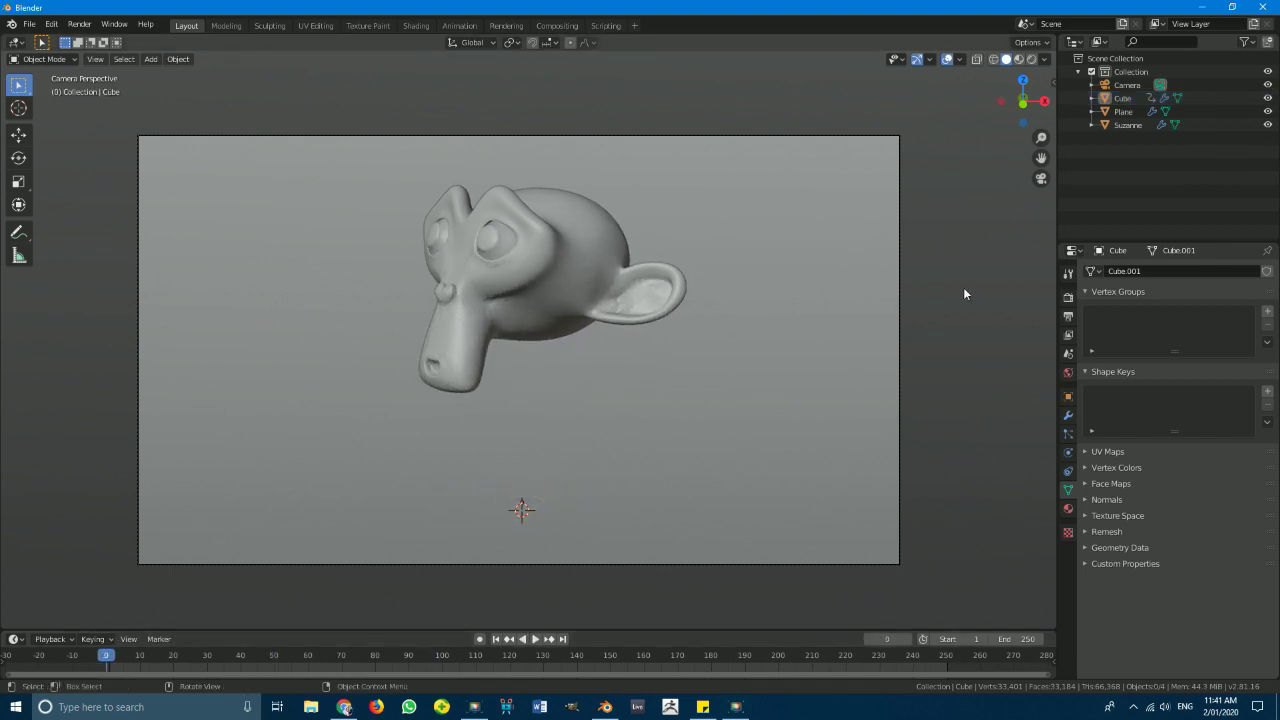
click(536, 638)
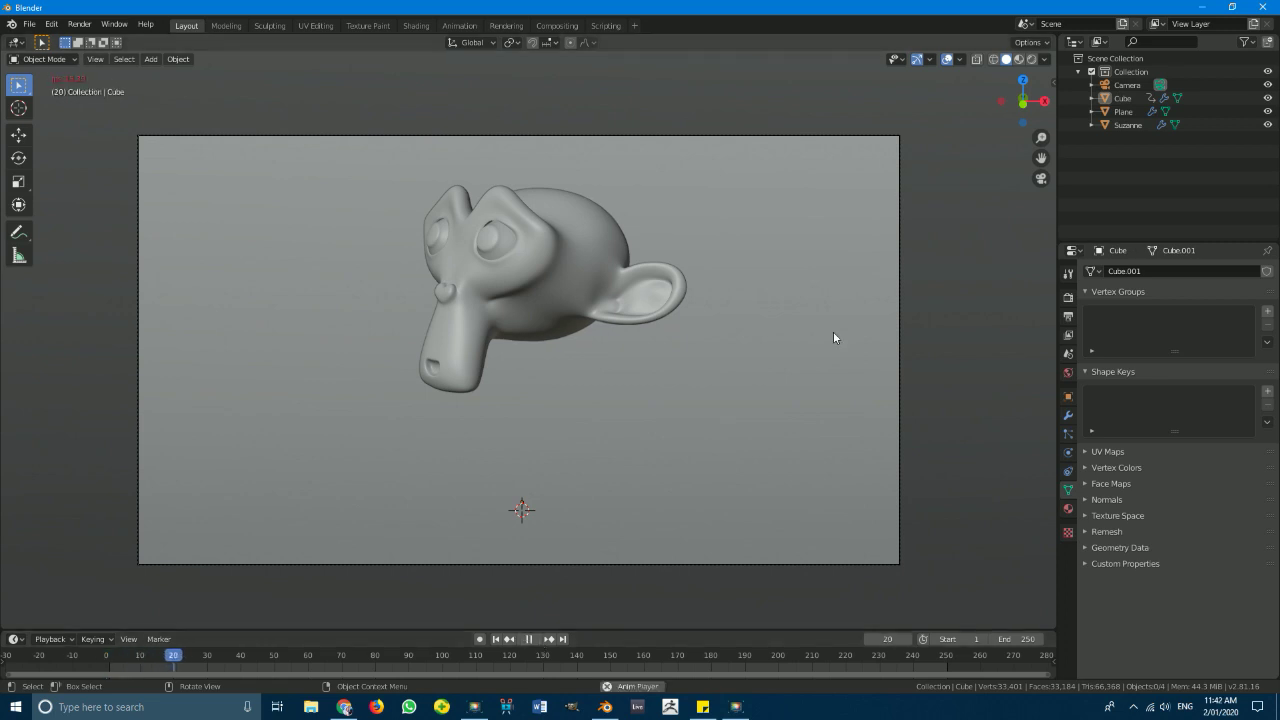